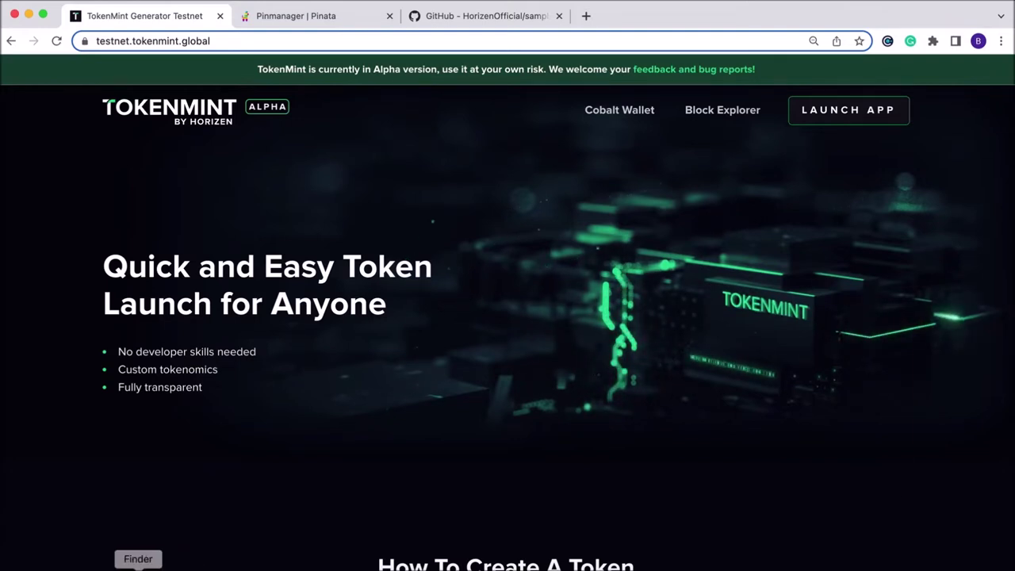
# In Downloads, rename fall.jpeg to fall and remove its .jpeg extension in Get Info
pyautogui.click(138, 568)
pyautogui.click(179, 226)
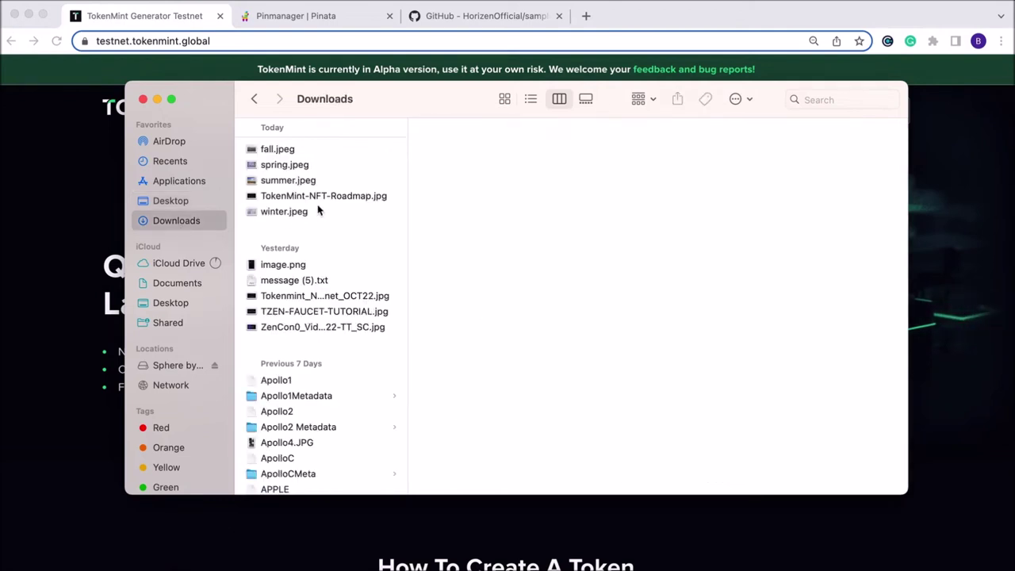
pyautogui.click(304, 154)
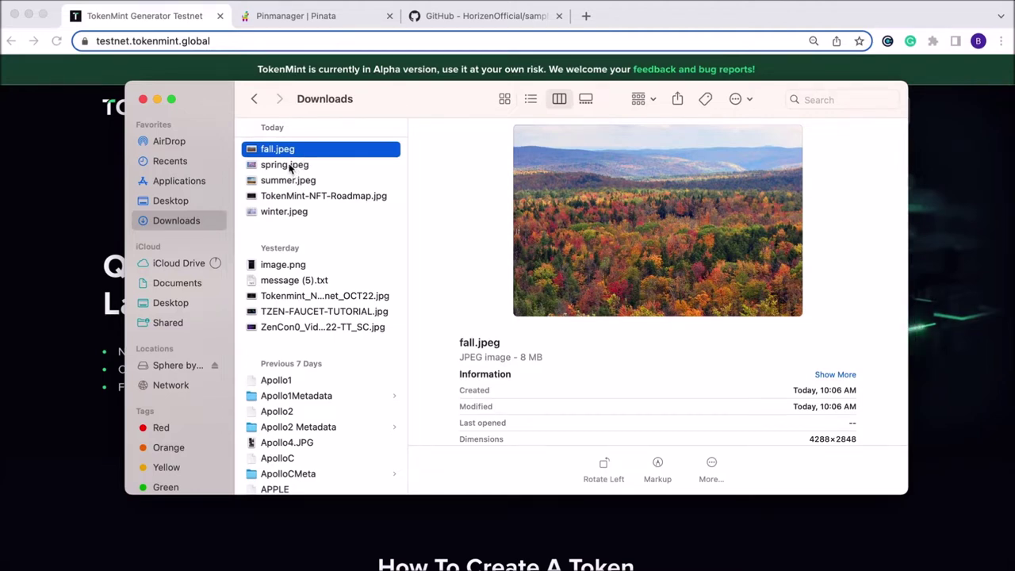
pyautogui.rightClick(287, 154)
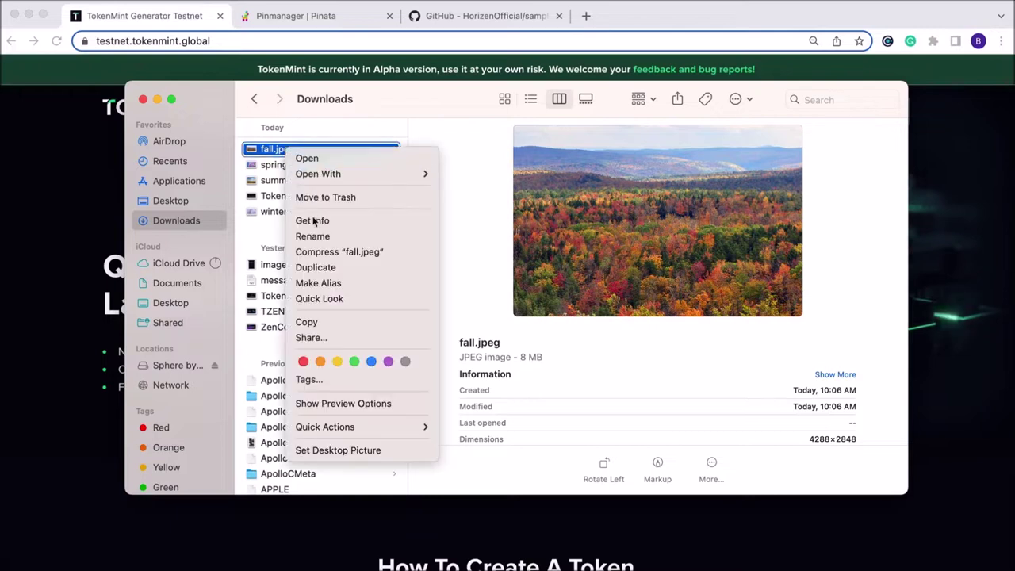
pyautogui.click(306, 236)
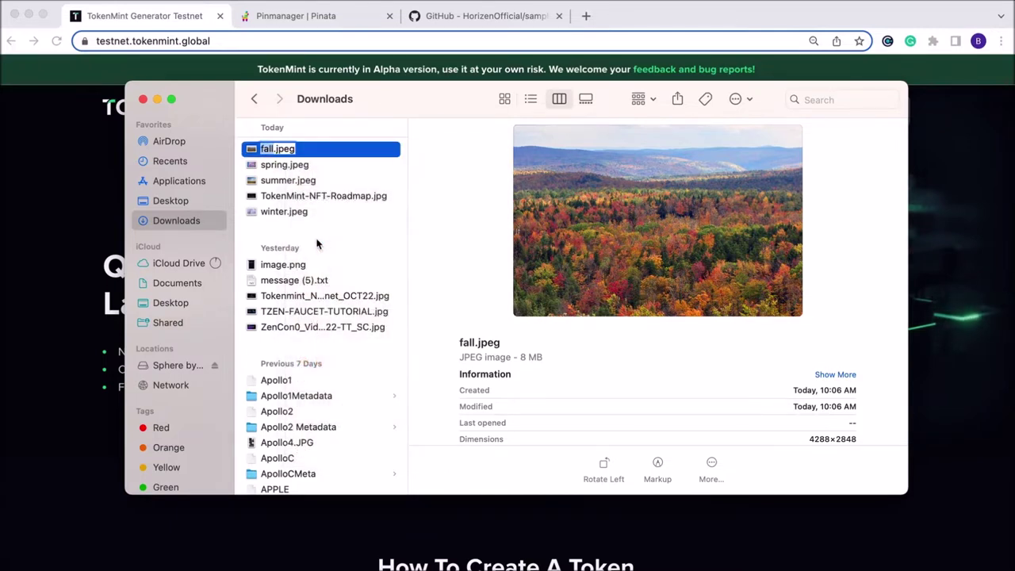
pyautogui.press('BackSpace')
pyautogui.press('BackSpace')
pyautogui.press('BackSpace')
pyautogui.press('Return')
pyautogui.rightClick(301, 156)
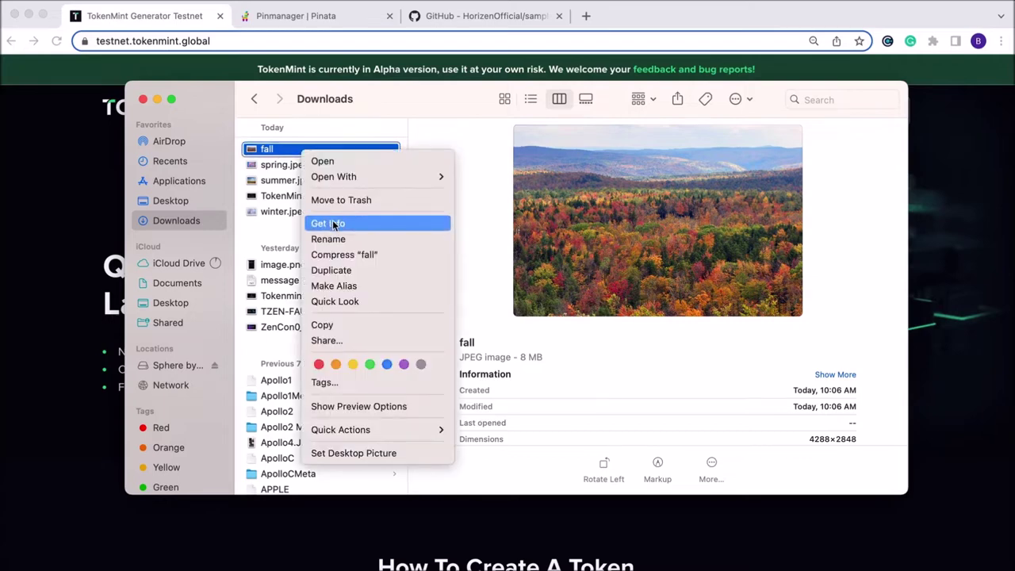
pyautogui.click(342, 225)
pyautogui.click(104, 246)
pyautogui.press('BackSpace')
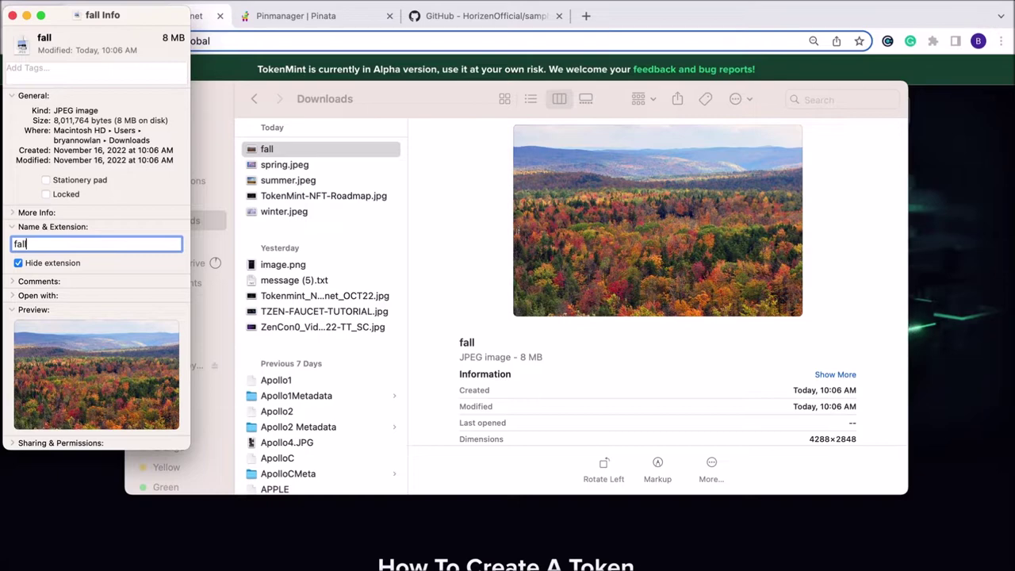
pyautogui.press('Return')
pyautogui.press('Return')
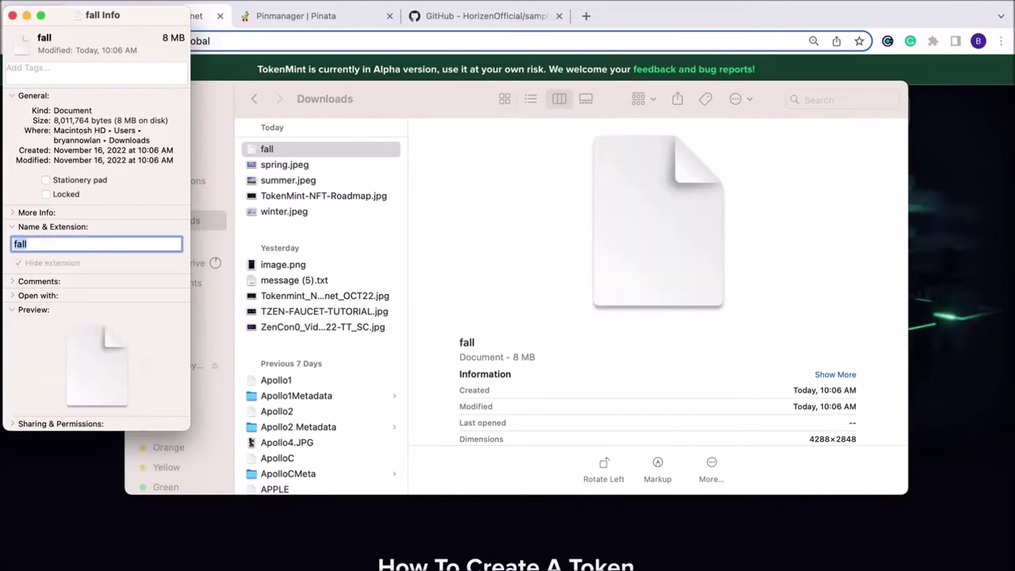
pyautogui.click(300, 152)
# Rename spring.jpeg to spring and remove its .jpeg extension in Get Info
pyautogui.click(303, 168)
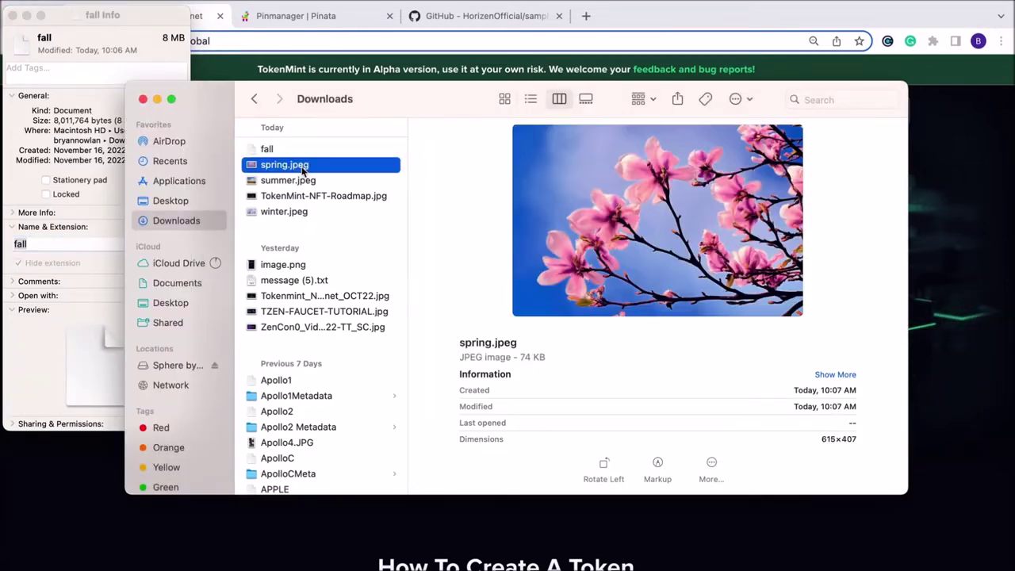
pyautogui.rightClick(302, 168)
pyautogui.click(336, 254)
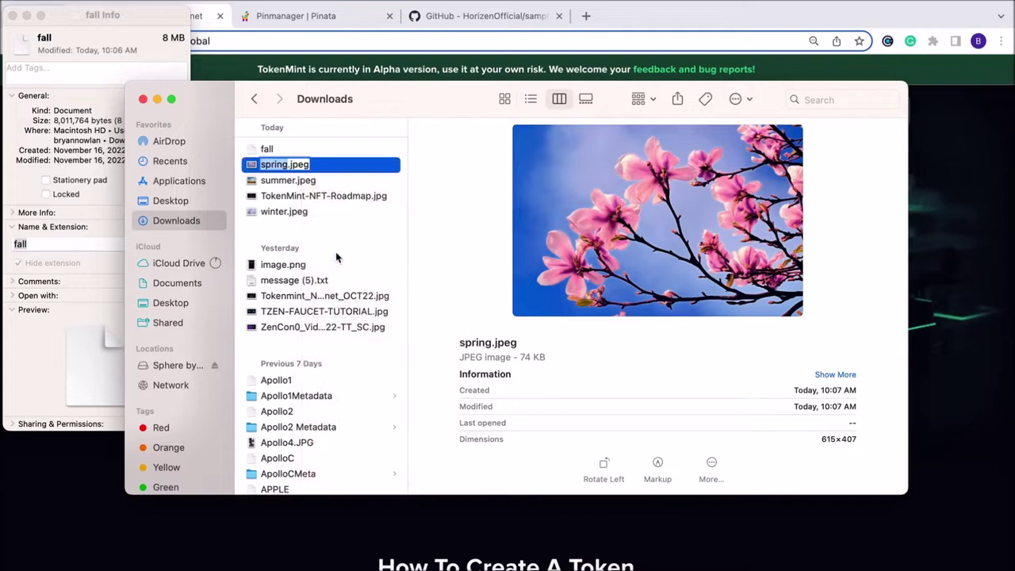
pyautogui.click(309, 166)
pyautogui.press('BackSpace')
pyautogui.press('BackSpace')
pyautogui.press('BackSpace')
pyautogui.press('Return')
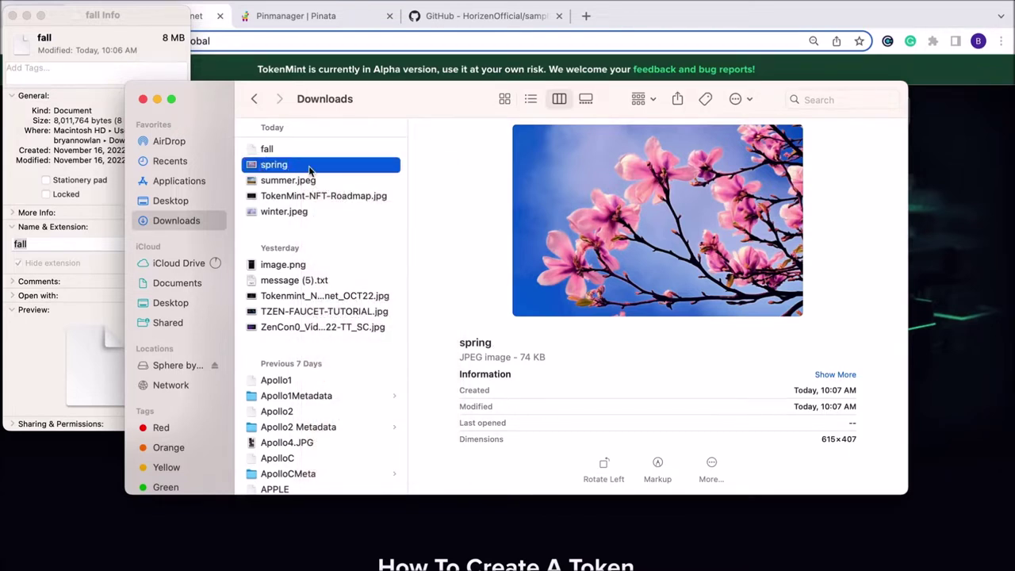
pyautogui.rightClick(309, 170)
pyautogui.click(338, 238)
pyautogui.click(323, 244)
pyautogui.press('BackSpace')
pyautogui.press('BackSpace')
pyautogui.press('BackSpace')
pyautogui.press('BackSpace')
pyautogui.press('BackSpace')
pyautogui.press('Return')
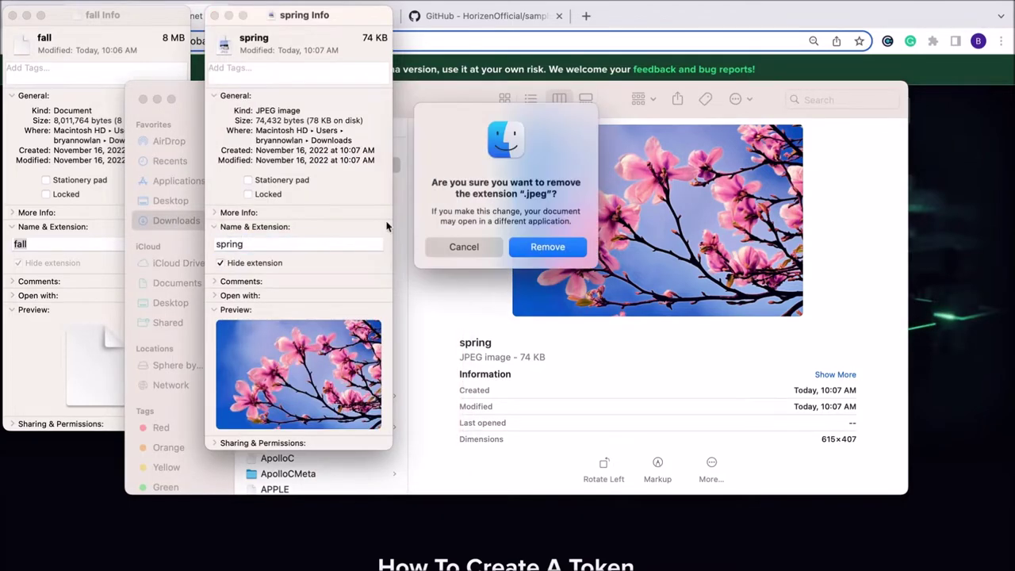
pyautogui.click(546, 247)
pyautogui.click(417, 224)
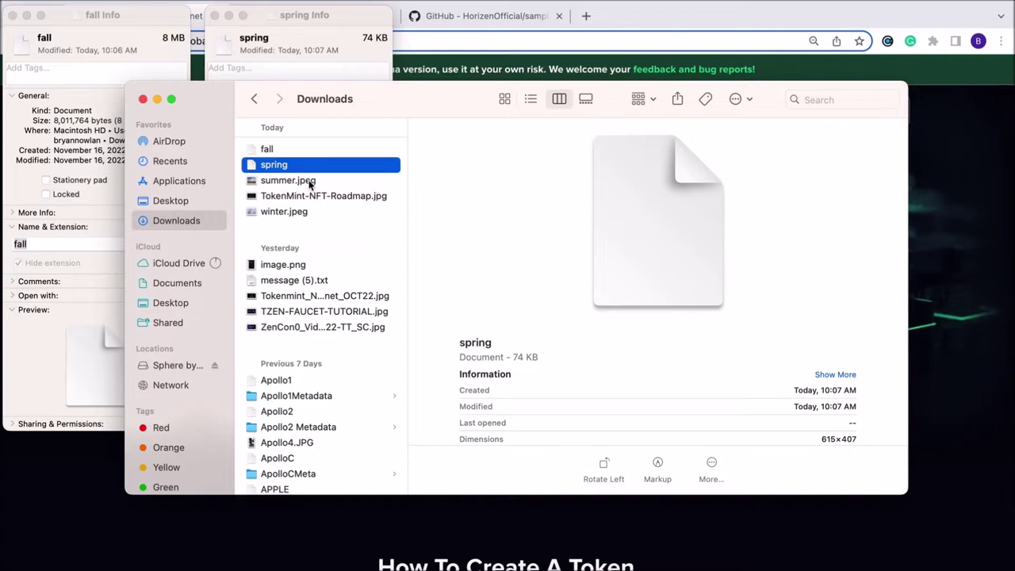
# Rename summer.jpeg to summer and remove its .jpeg extension in Get Info
pyautogui.click(309, 181)
pyautogui.rightClick(310, 181)
pyautogui.click(339, 266)
pyautogui.click(316, 181)
pyautogui.press('BackSpace')
pyautogui.press('BackSpace')
pyautogui.press('BackSpace')
pyautogui.press('BackSpace')
pyautogui.press('BackSpace')
pyautogui.press('Return')
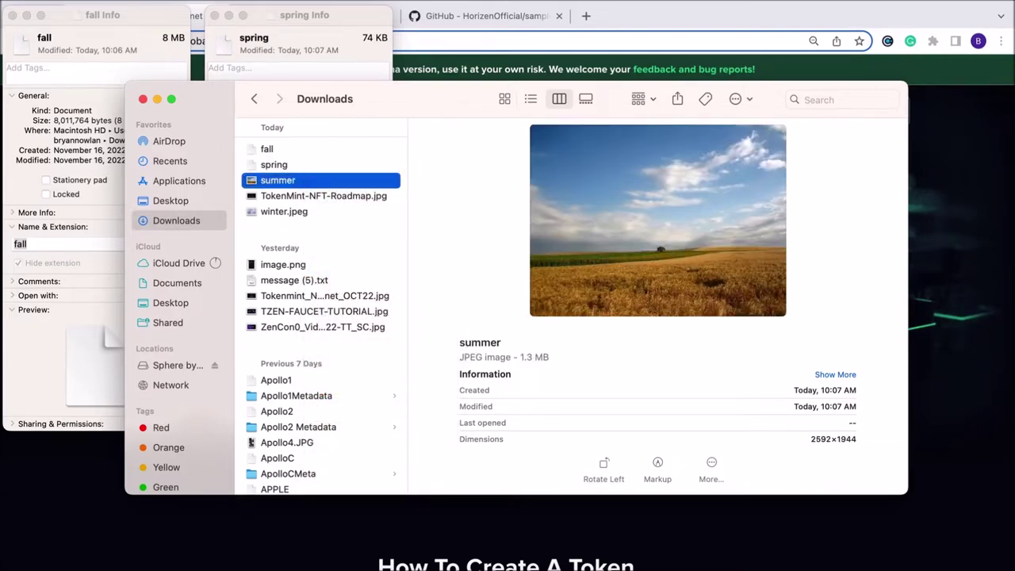
pyautogui.rightClick(306, 181)
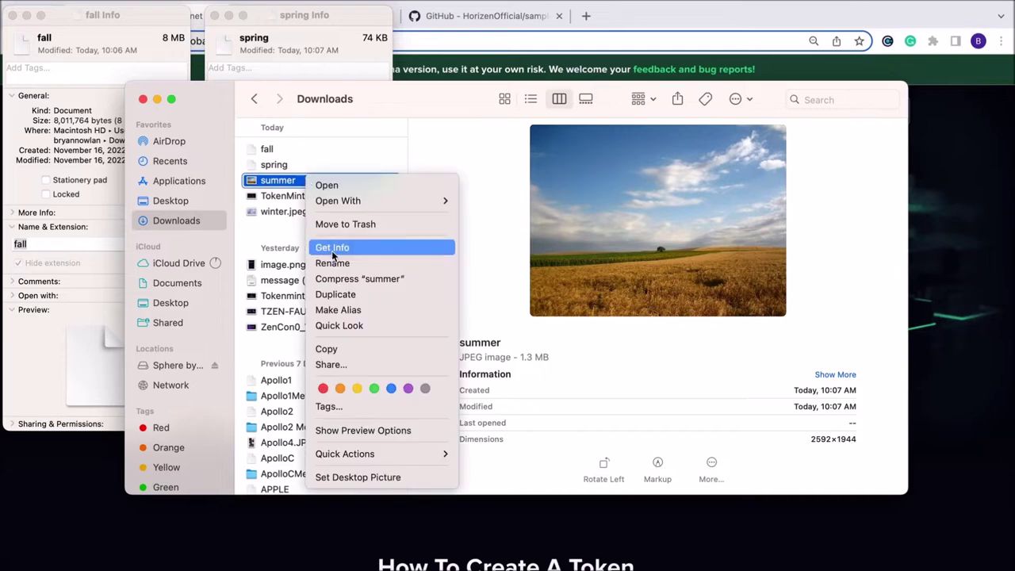
pyautogui.click(332, 250)
pyautogui.doubleClick(475, 244)
pyautogui.press('BackSpace')
pyautogui.press('BackSpace')
pyautogui.press('Return')
pyautogui.click(530, 242)
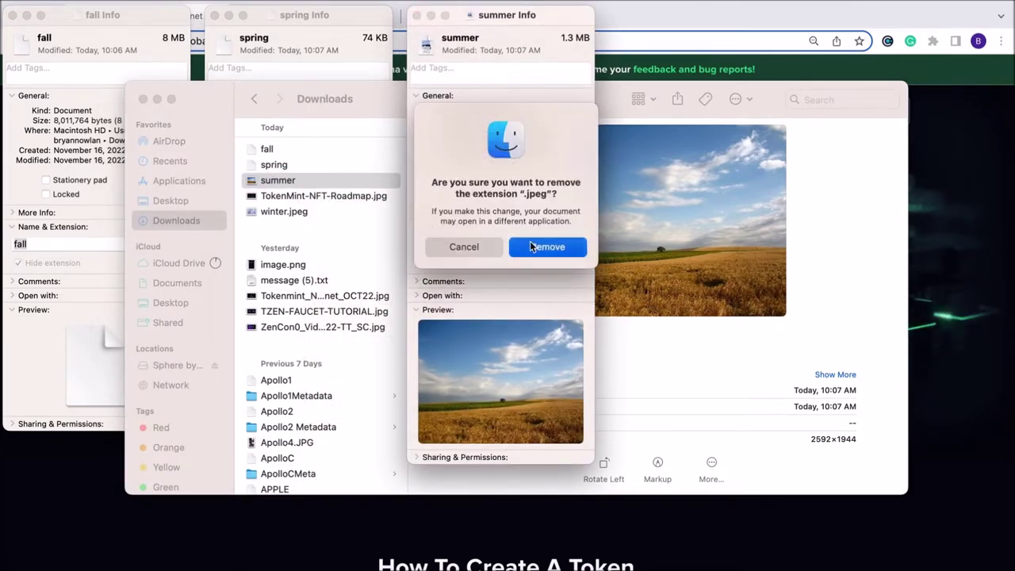
pyautogui.click(314, 214)
# Rename winter.jpeg to winter and remove its .jpeg extension in Get Info
pyautogui.click(309, 214)
pyautogui.rightClick(309, 212)
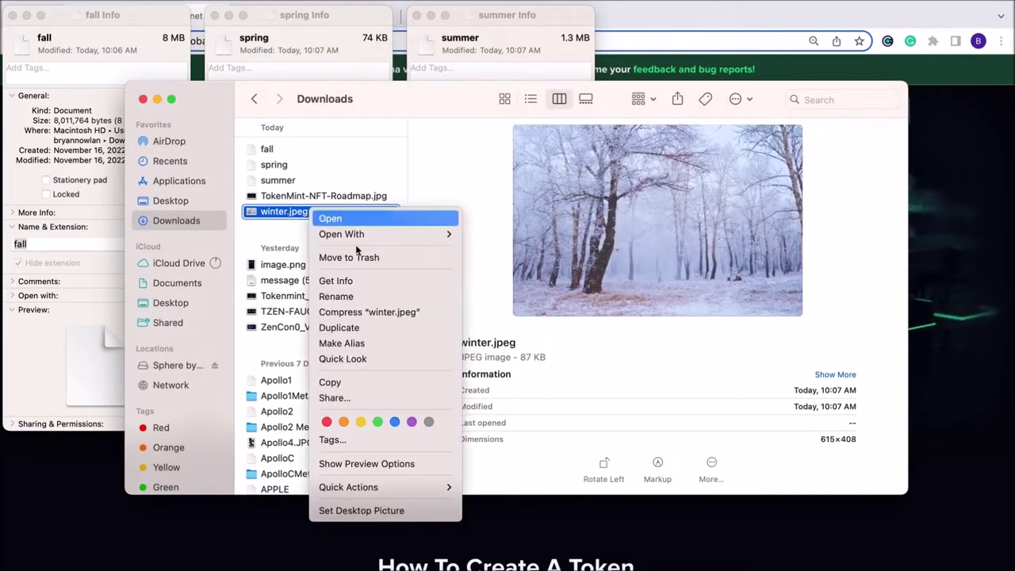
pyautogui.click(368, 296)
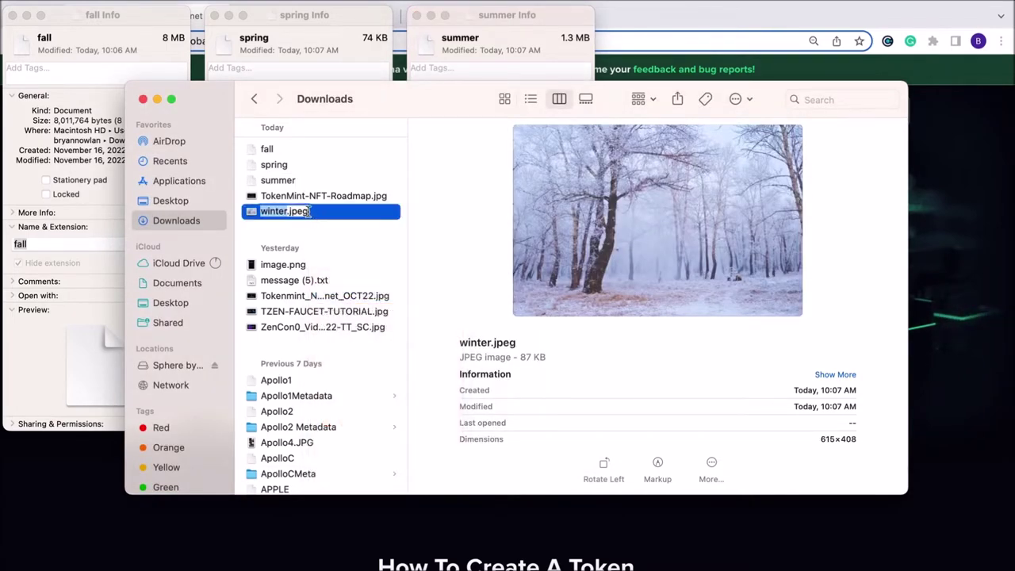
pyautogui.press('Right')
pyautogui.press('BackSpace')
pyautogui.press('BackSpace')
pyautogui.press('BackSpace')
pyautogui.press('BackSpace')
pyautogui.press('BackSpace')
pyautogui.press('Return')
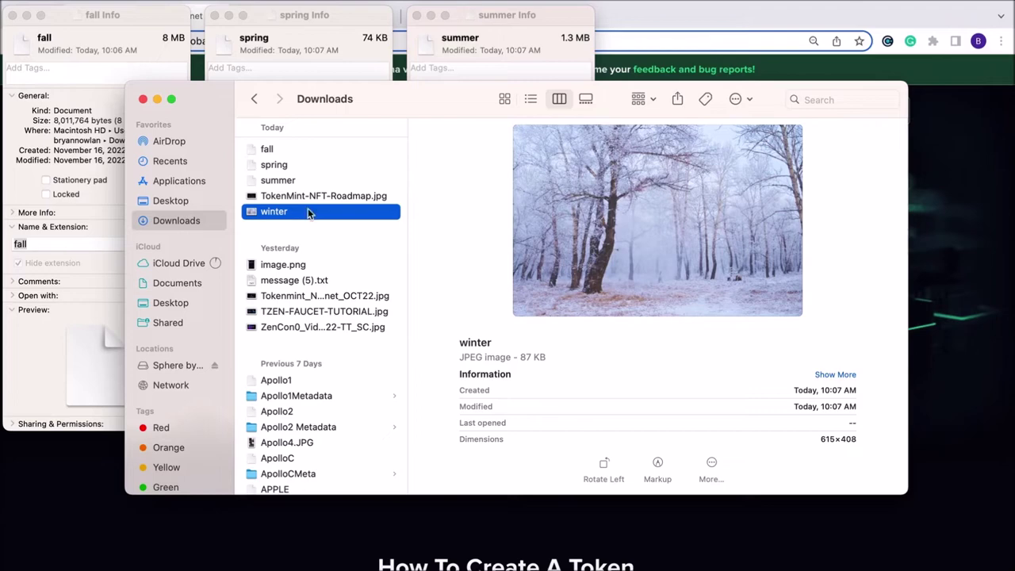
pyautogui.rightClick(309, 213)
pyautogui.click(333, 281)
pyautogui.click(673, 246)
pyautogui.press('BackSpace')
pyautogui.press('BackSpace')
pyautogui.press('BackSpace')
pyautogui.press('BackSpace')
pyautogui.press('BackSpace')
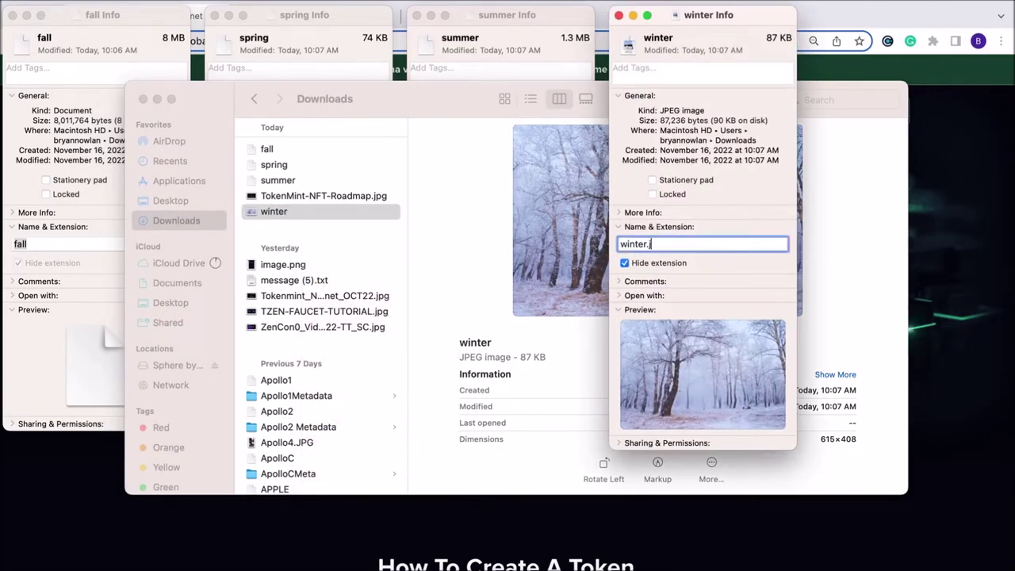
pyautogui.press('Return')
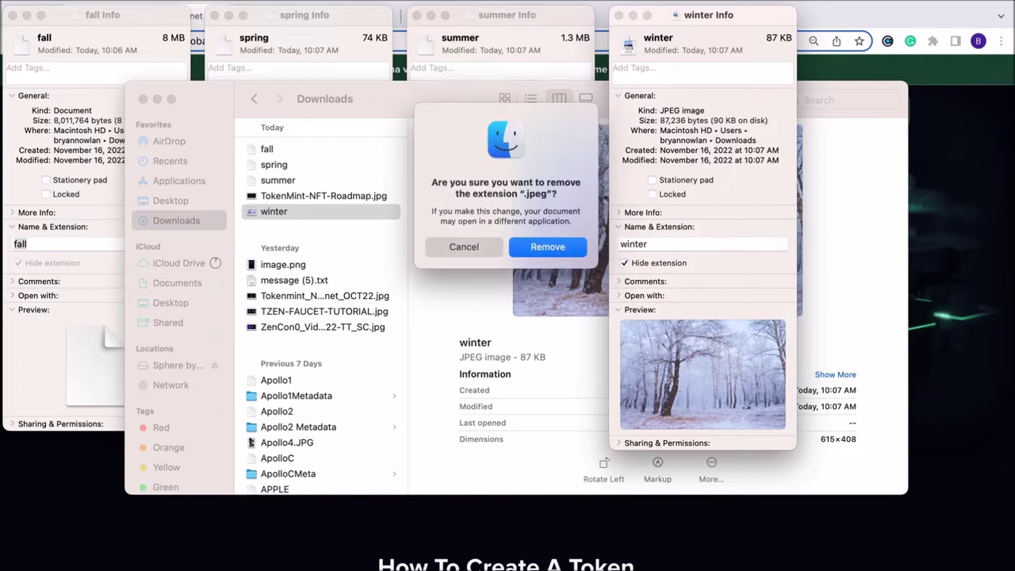
pyautogui.press('Return')
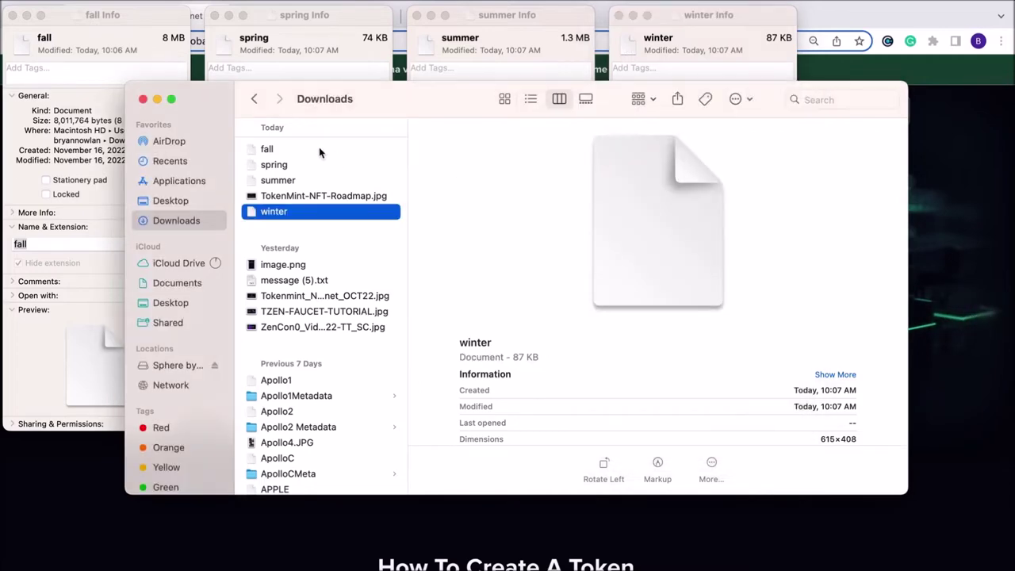
pyautogui.click(318, 148)
# Create a new folder named 'Season Images' in Downloads
pyautogui.click(737, 100)
pyautogui.click(754, 122)
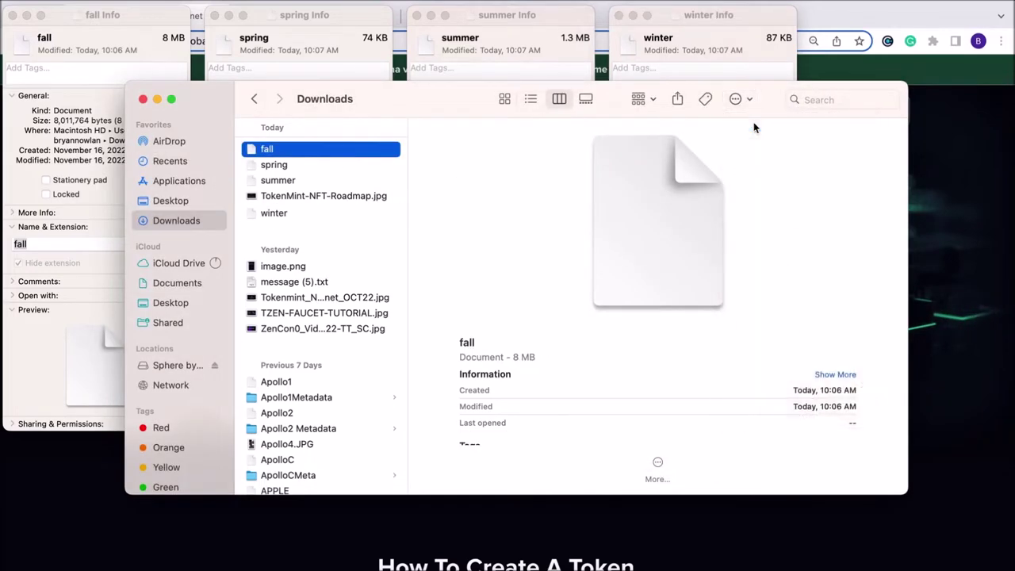
pyautogui.write('Season')
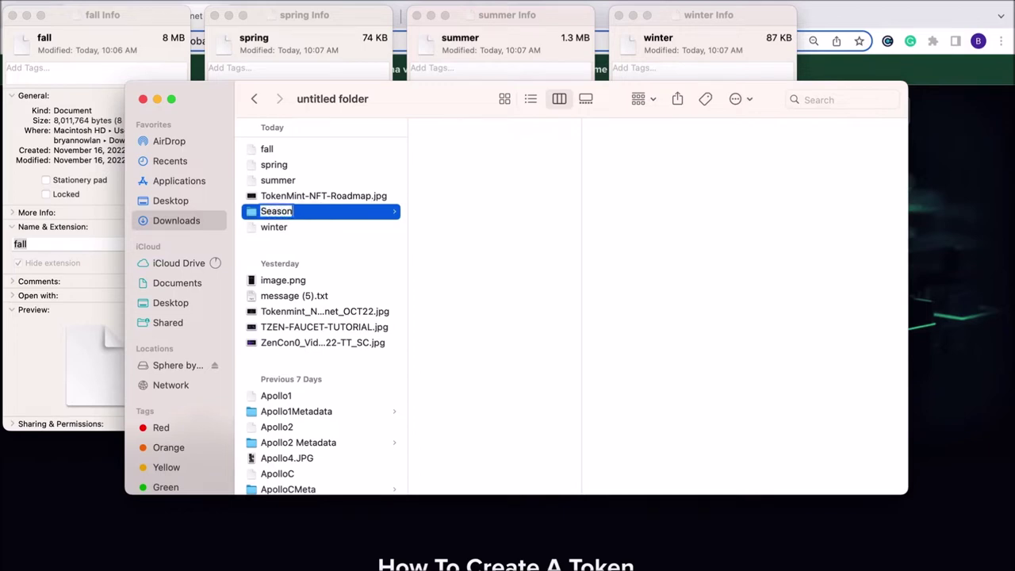
pyautogui.write(' Images')
pyautogui.press('Return')
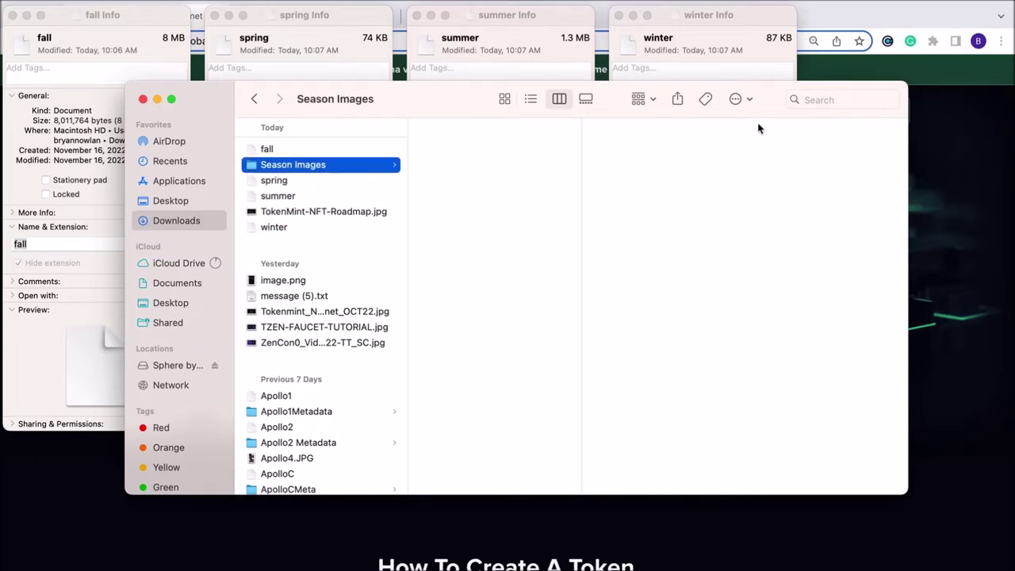
# Move the fall, spring, summer and winter files into Season Images, then return to the browser
pyautogui.click(280, 150)
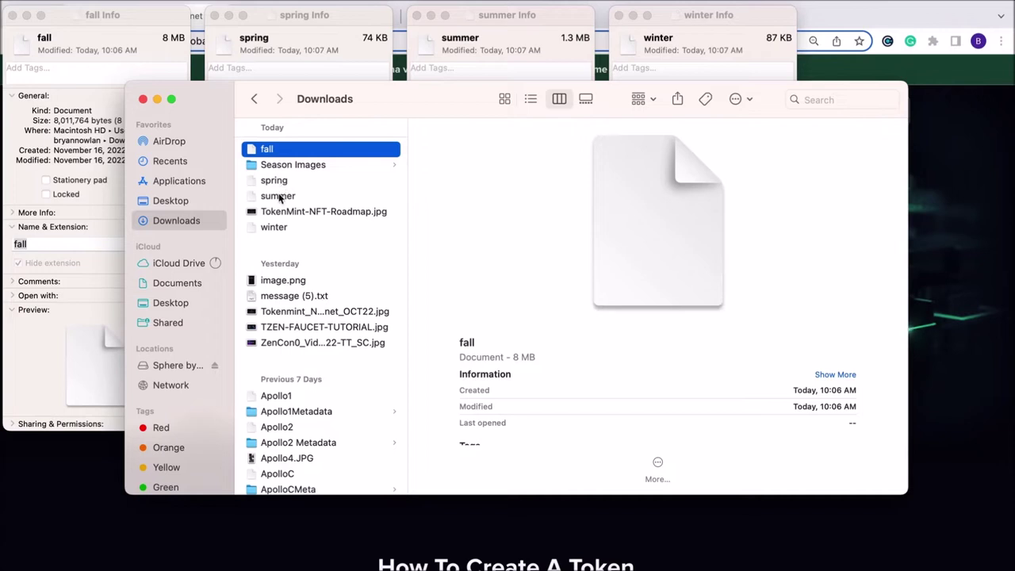
pyautogui.keyDown('super'); pyautogui.click(279, 182); pyautogui.keyUp('super')
pyautogui.keyDown('super'); pyautogui.click(278, 196); pyautogui.keyUp('super')
pyautogui.keyDown('super'); pyautogui.click(273, 227); pyautogui.keyUp('super')
pyautogui.moveTo(274, 227); pyautogui.dragTo(283, 166)
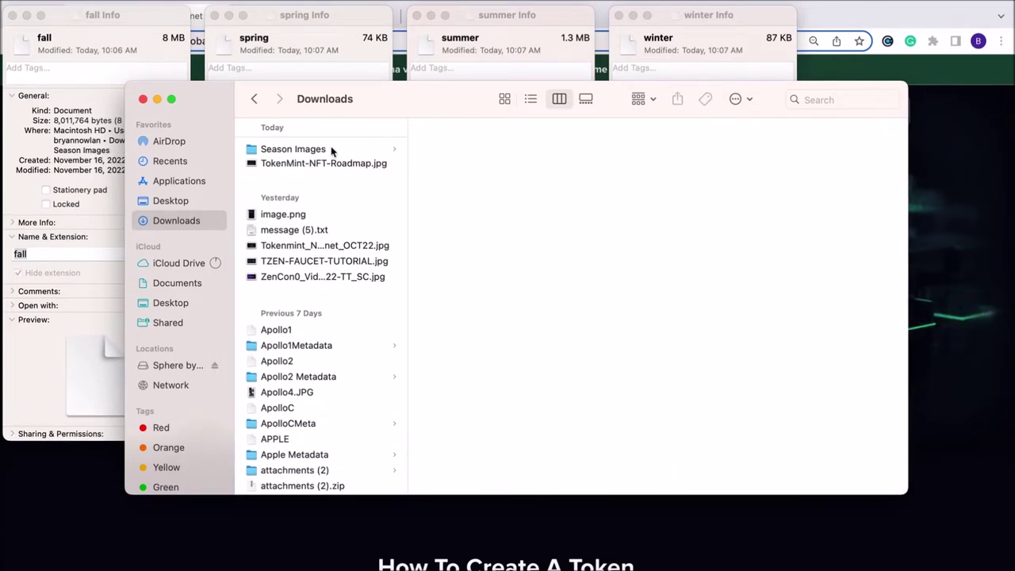
pyautogui.click(951, 155)
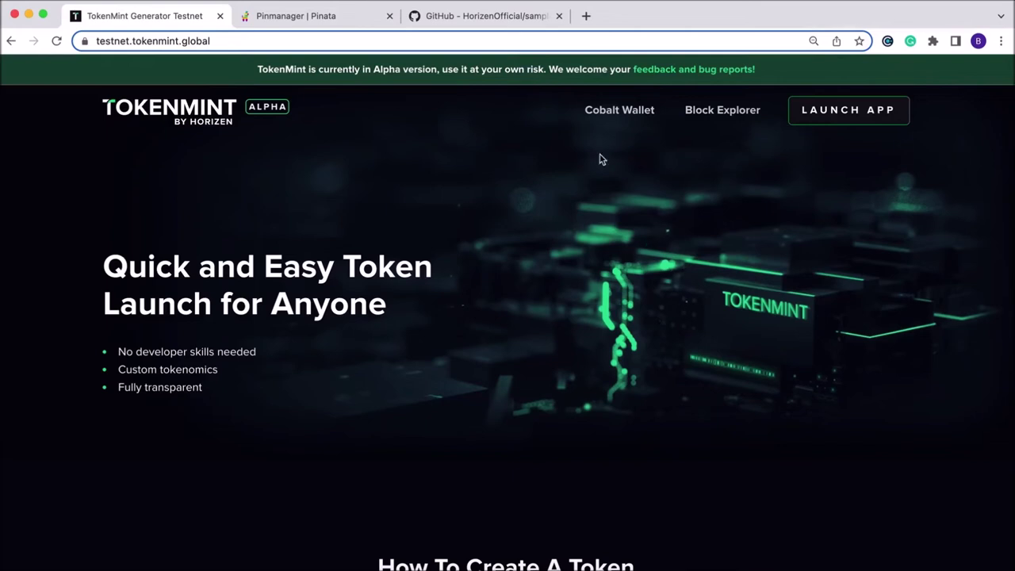
# Upload the Season Images folder to Pinata under the name 'Season Images', then go to the GitHub repository
pyautogui.click(293, 22)
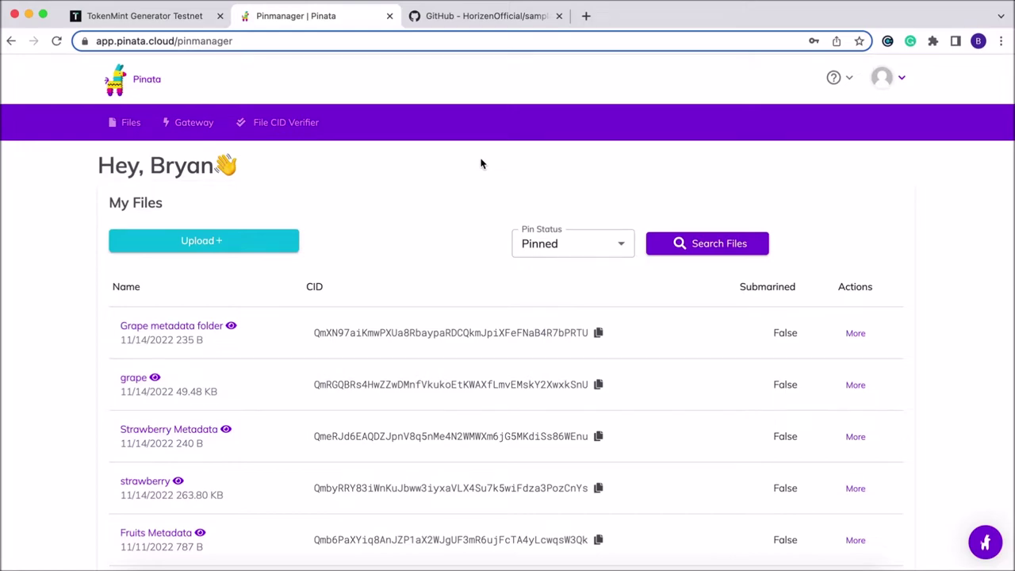
pyautogui.click(213, 241)
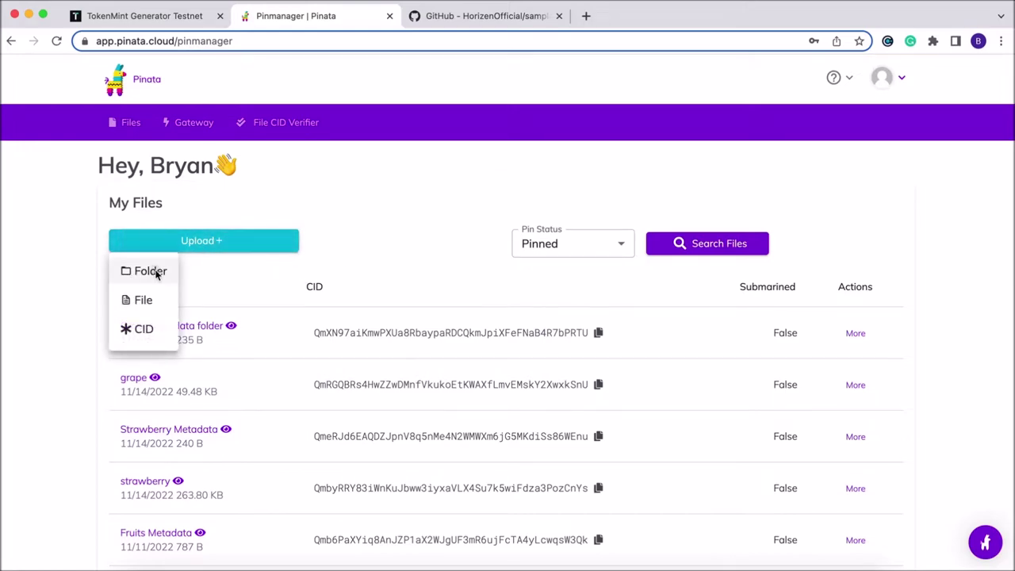
pyautogui.click(154, 271)
pyautogui.click(514, 386)
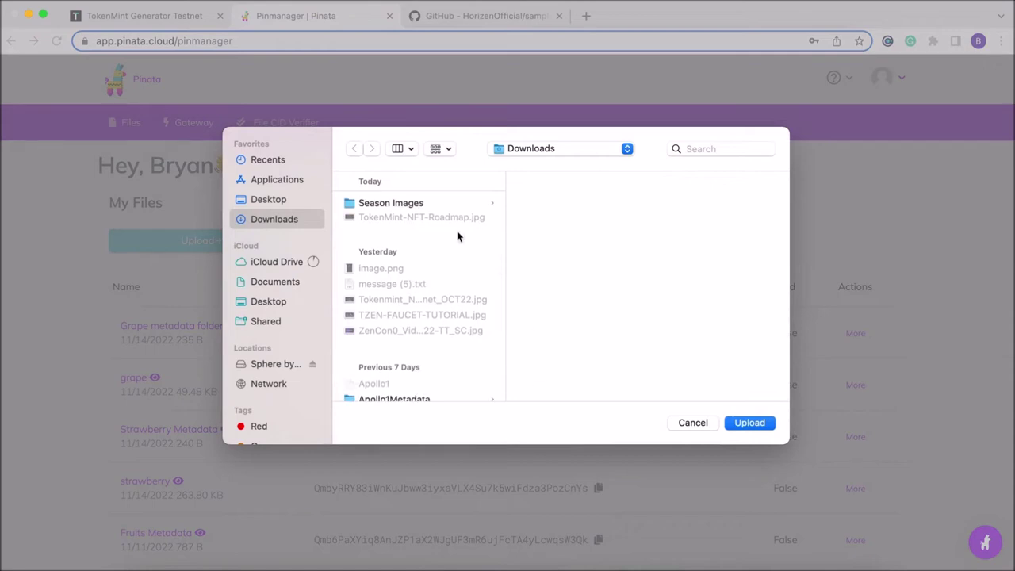
pyautogui.click(389, 205)
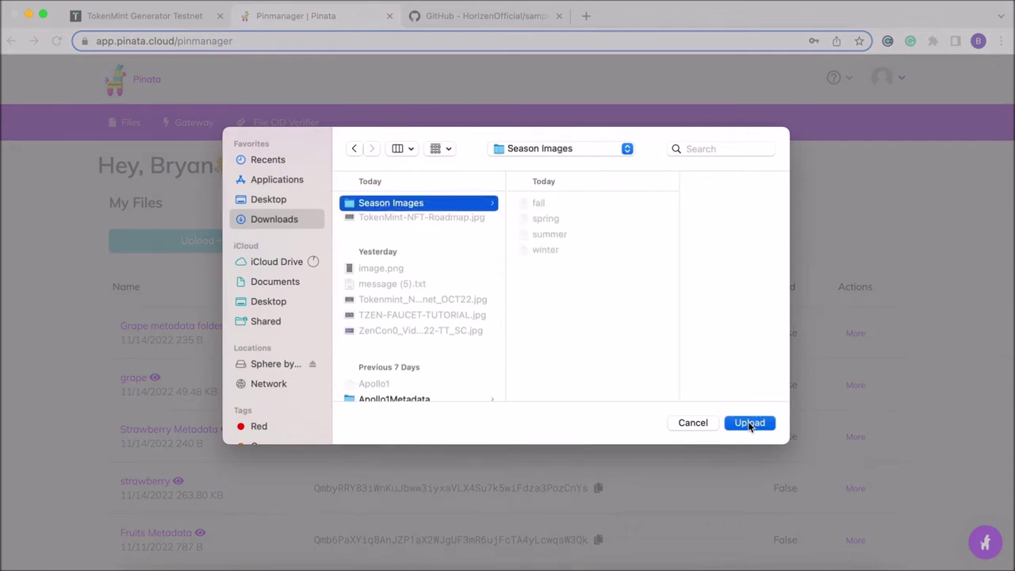
pyautogui.click(748, 422)
pyautogui.click(627, 135)
pyautogui.click(518, 366)
pyautogui.write('Season I')
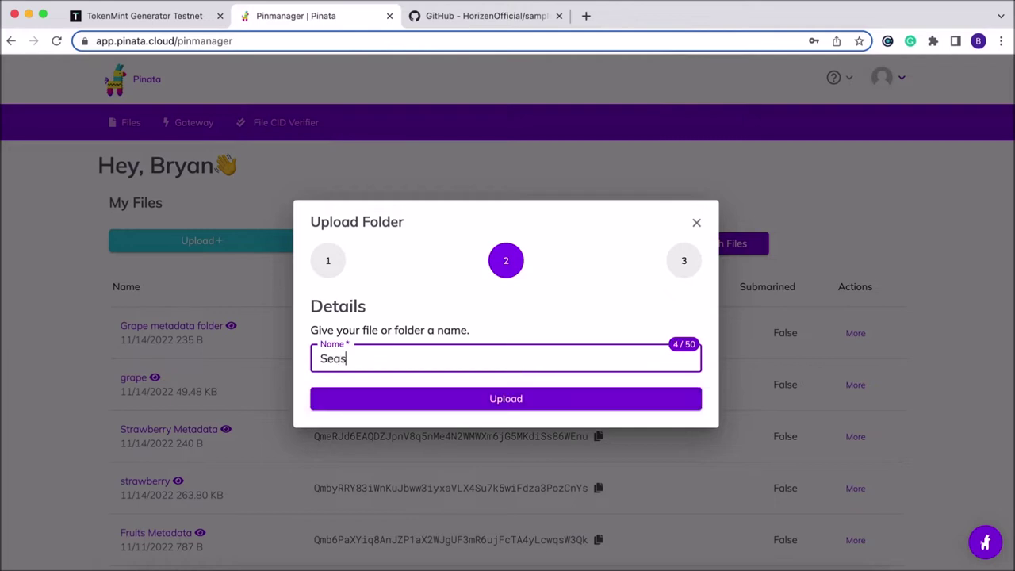
pyautogui.write('mages')
pyautogui.click(514, 393)
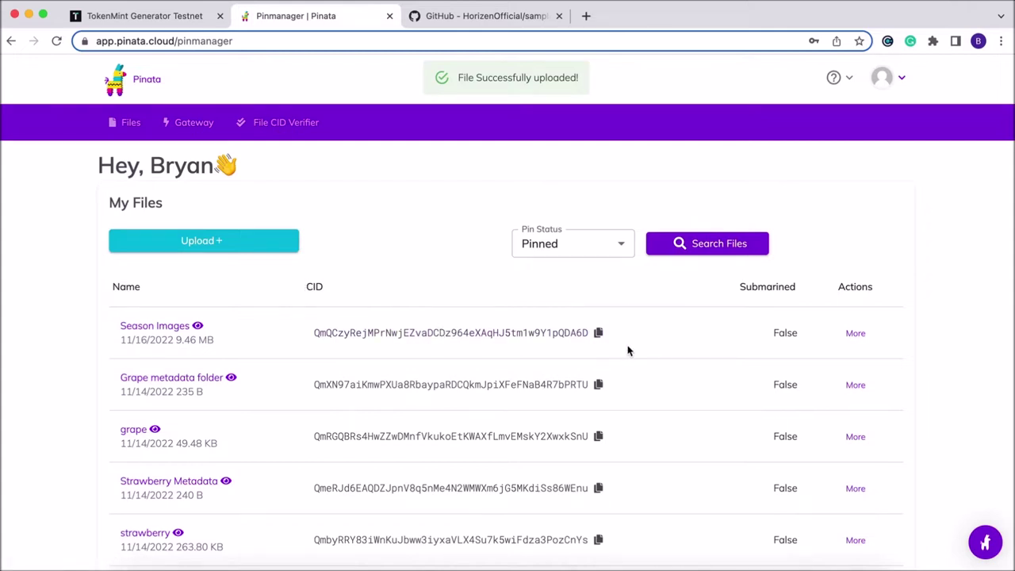
pyautogui.click(481, 19)
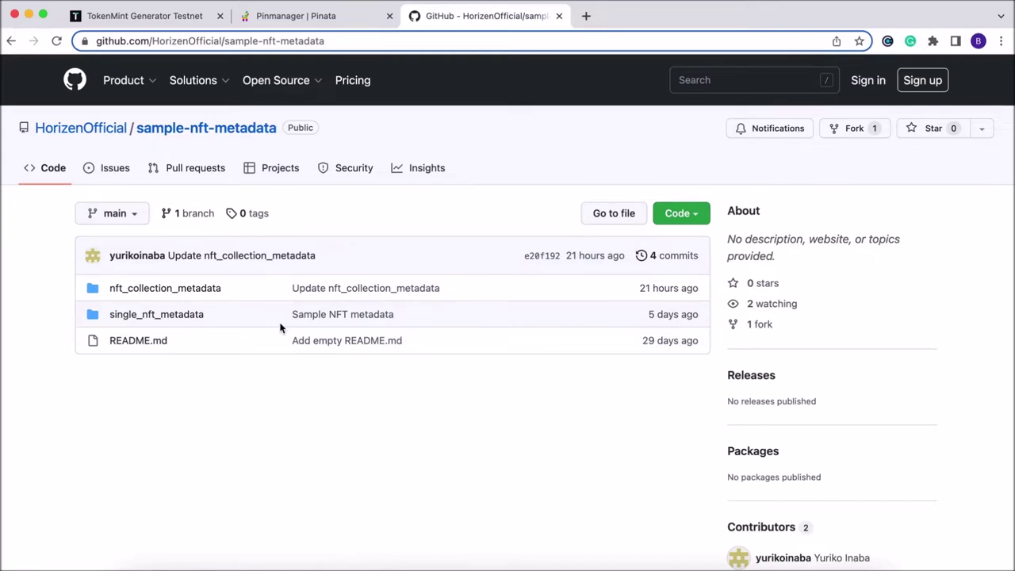
# Open nft_collection_metadata/1 on GitHub and copy its nine-line cherry JSON
pyautogui.click(168, 295)
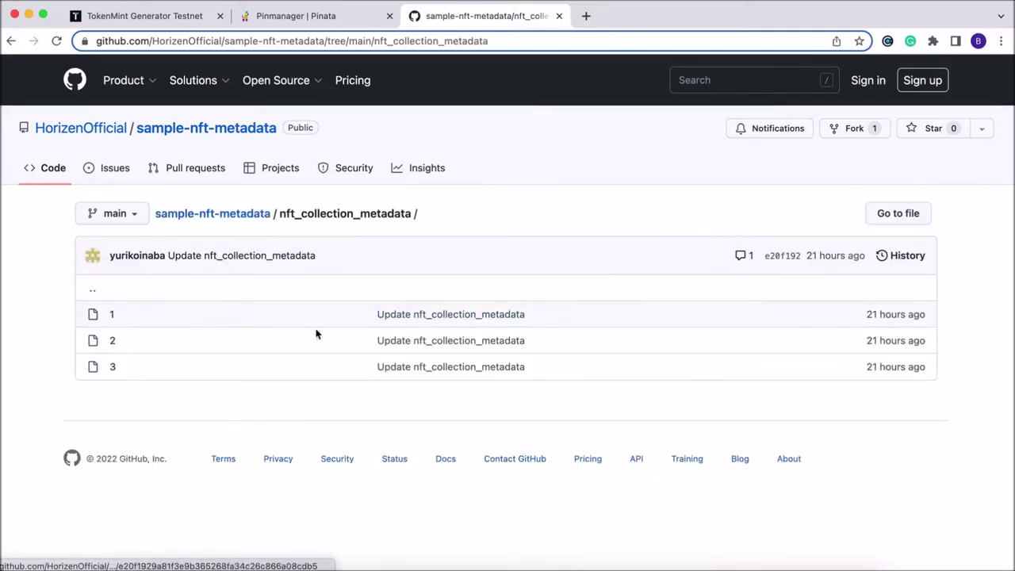
pyautogui.click(113, 316)
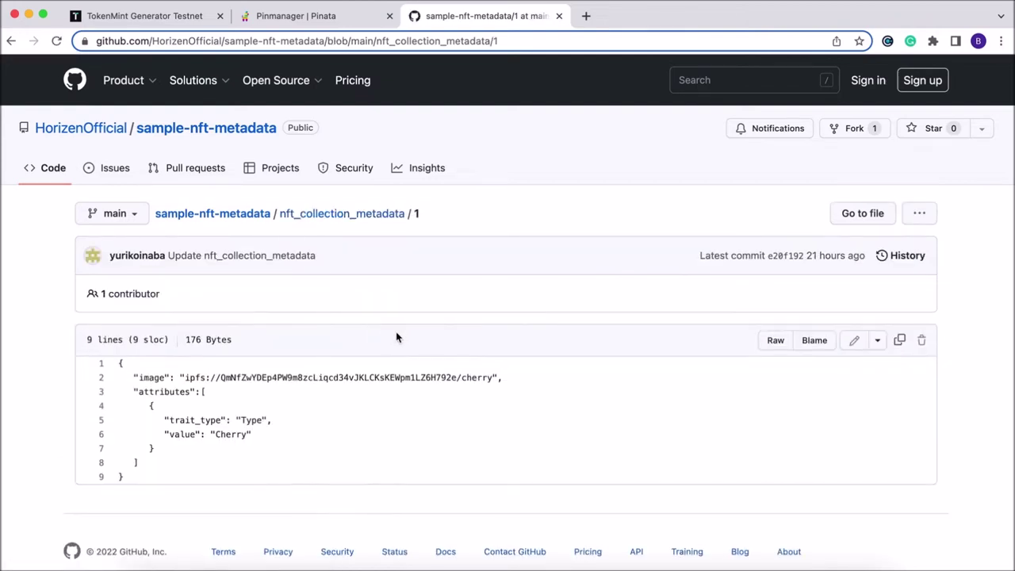
pyautogui.scroll(-1, 323, 399)
pyautogui.moveTo(219, 460); pyautogui.dragTo(117, 352)
pyautogui.press('super+c')
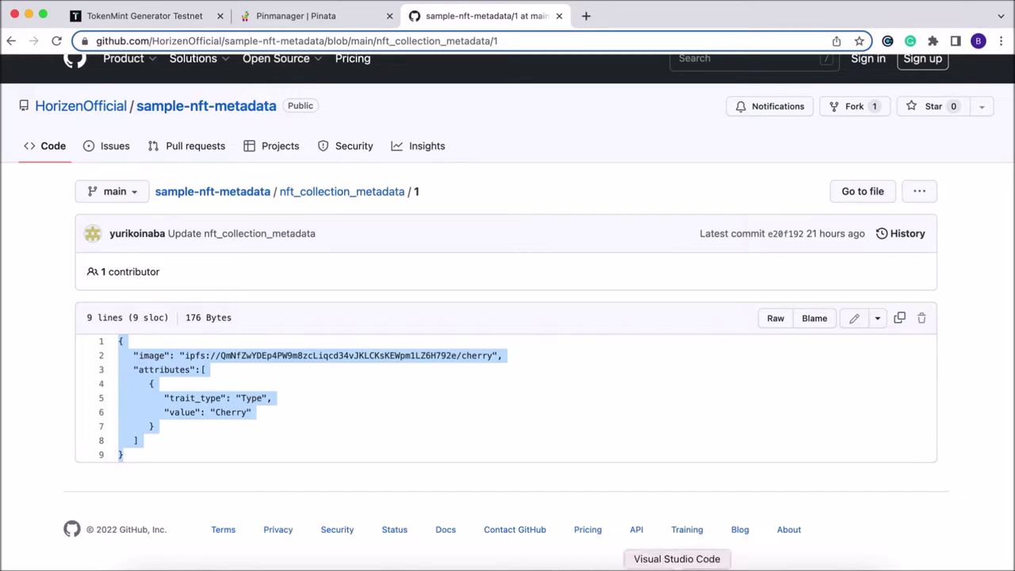
pyautogui.click(676, 568)
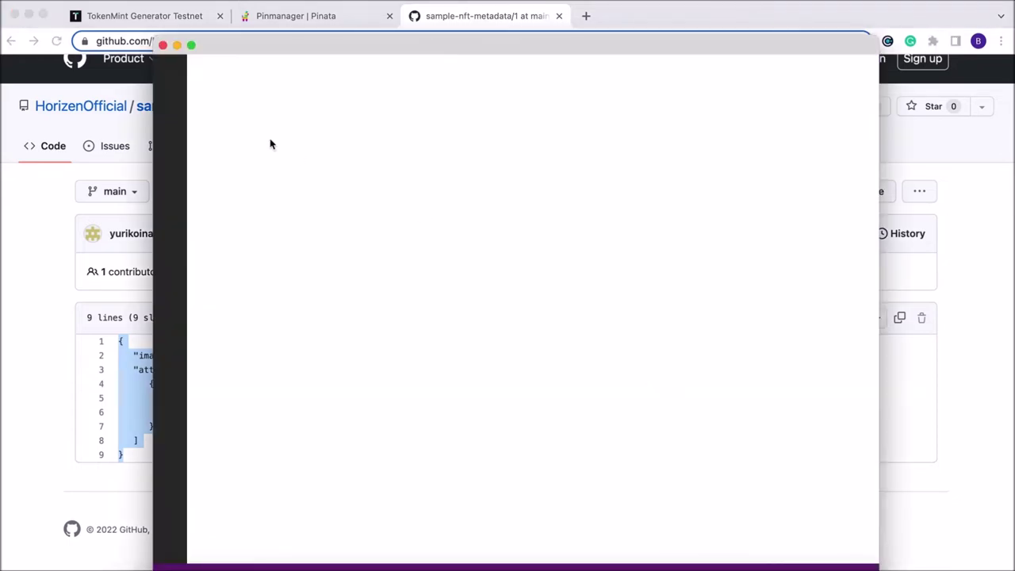
# Create a new JSON file in VS Code and paste the cherry metadata into it
pyautogui.click(80, 1)
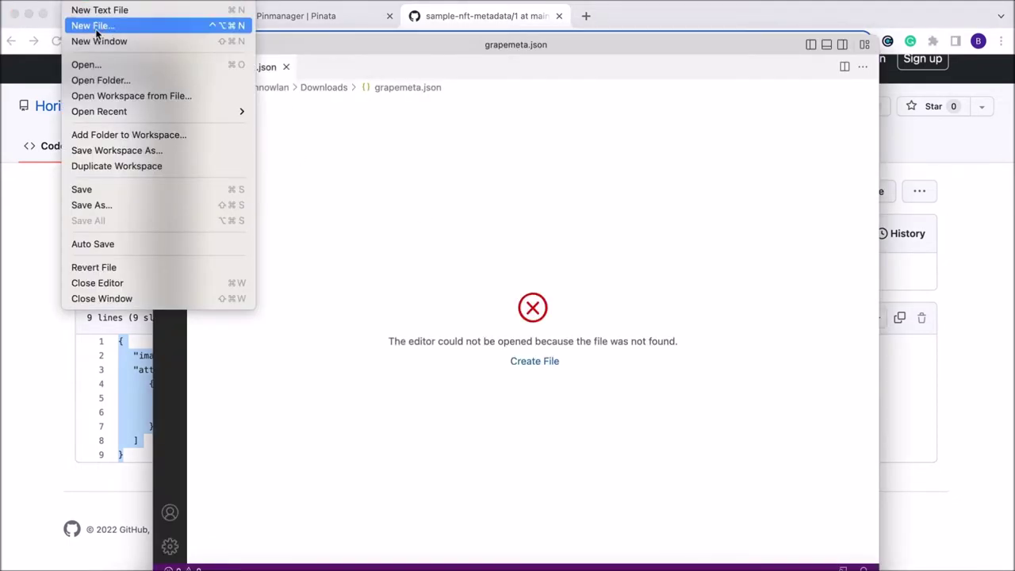
pyautogui.click(91, 12)
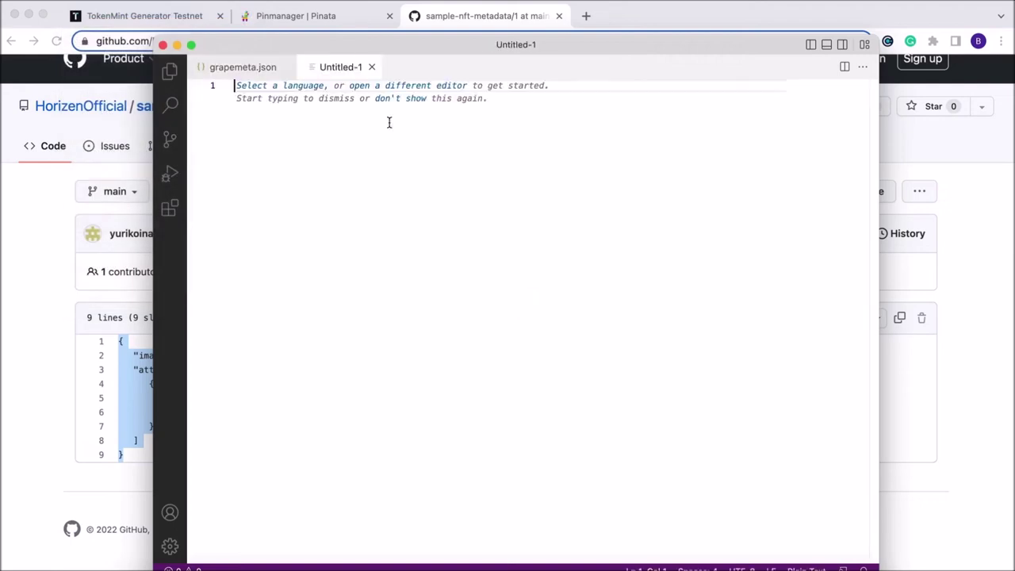
pyautogui.click(291, 86)
pyautogui.scroll(-10, 392, 186)
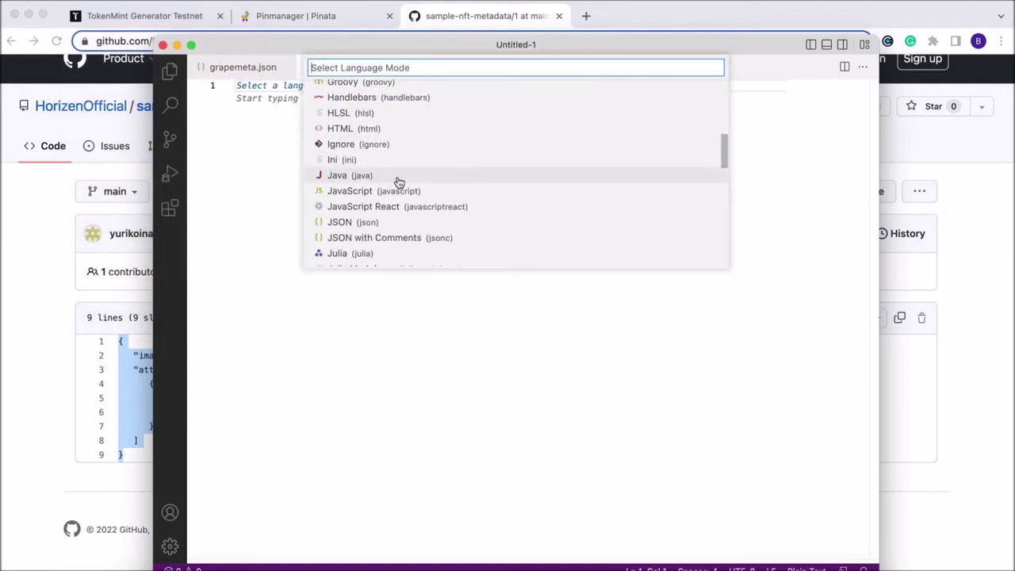
pyautogui.click(381, 192)
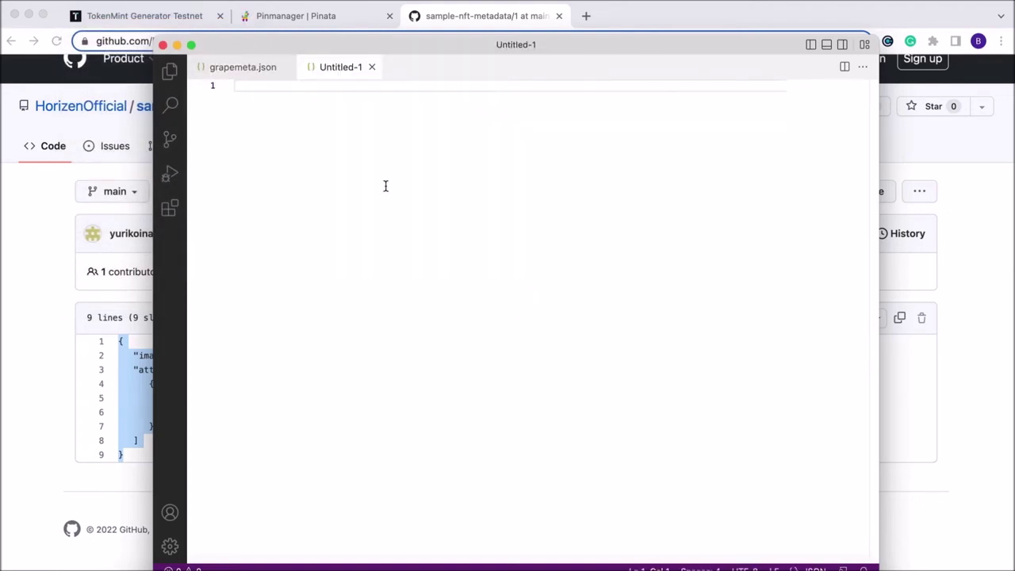
pyautogui.press('super+v')
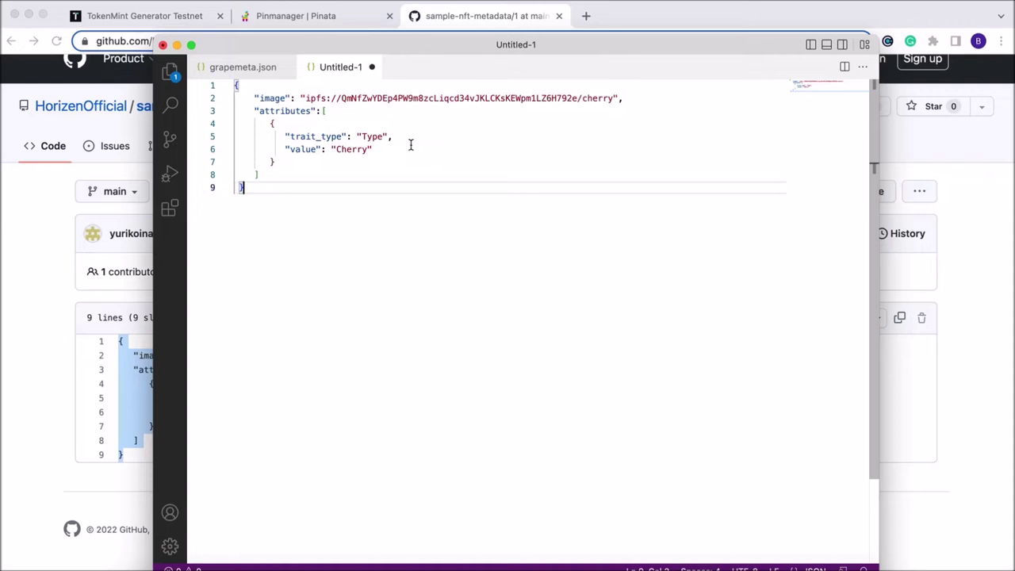
# Copy the Season Images folder CID from Pinata
pyautogui.click(291, 17)
pyautogui.click(291, 17)
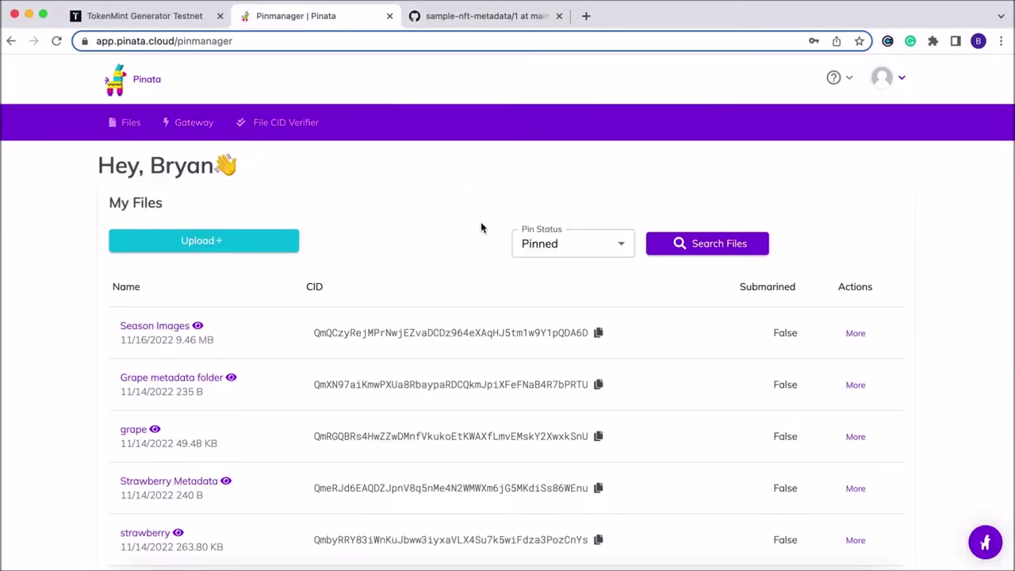
pyautogui.click(599, 334)
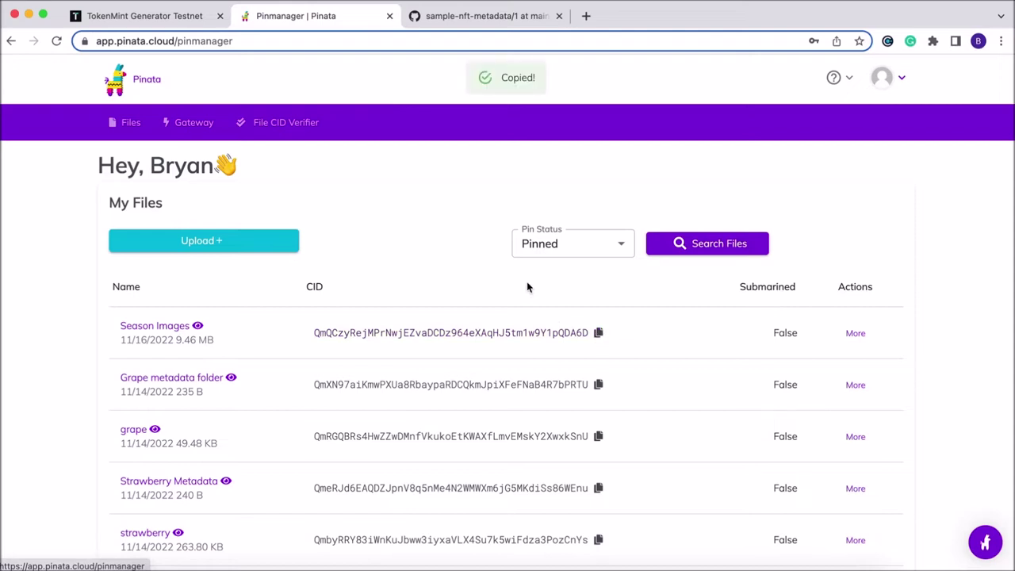
pyautogui.click(462, 19)
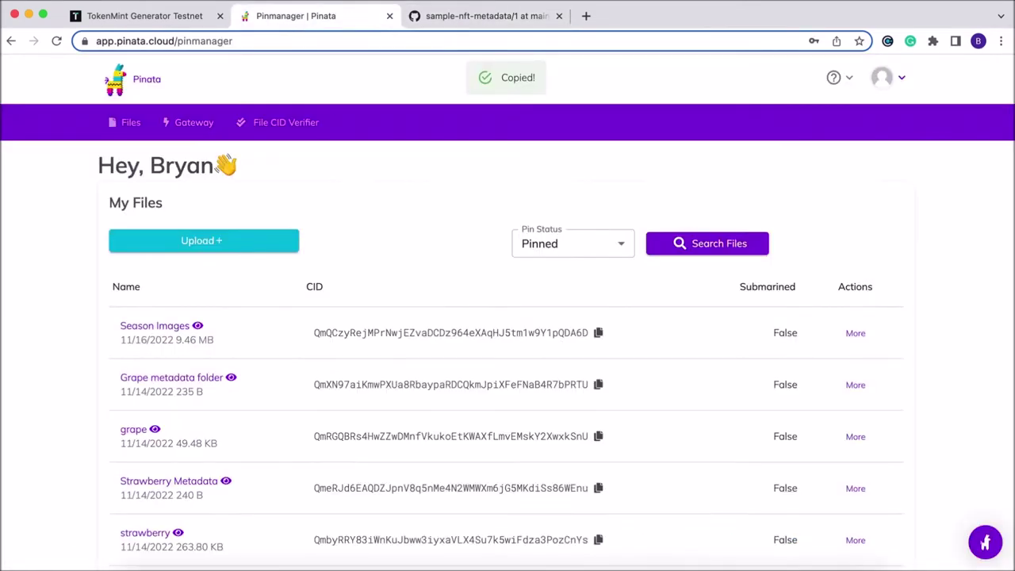
# Replace the image hash with the Season Images CID, change cherry to spring and Cherry to Spring
pyautogui.click(675, 565)
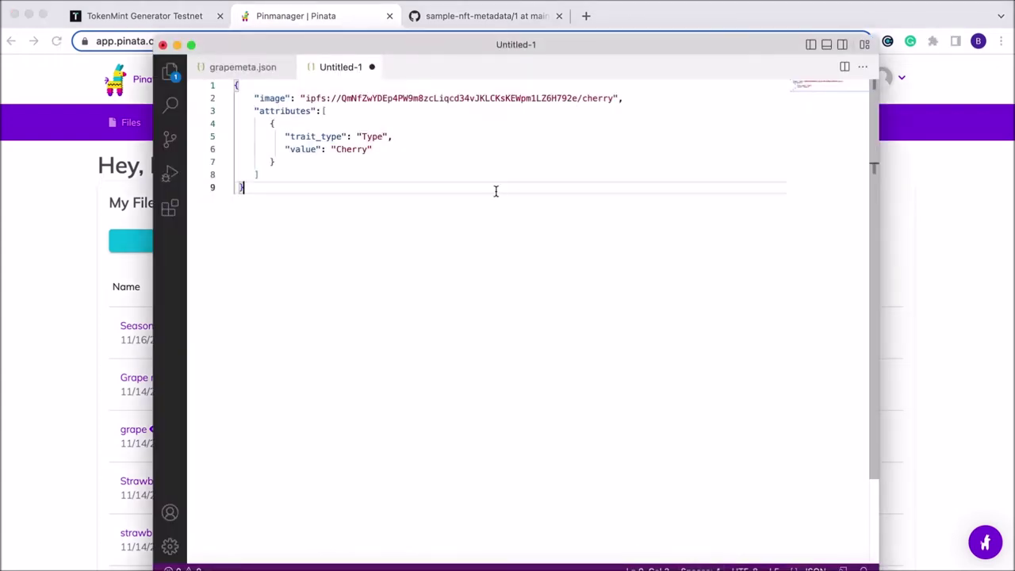
pyautogui.moveTo(577, 98); pyautogui.dragTo(341, 98)
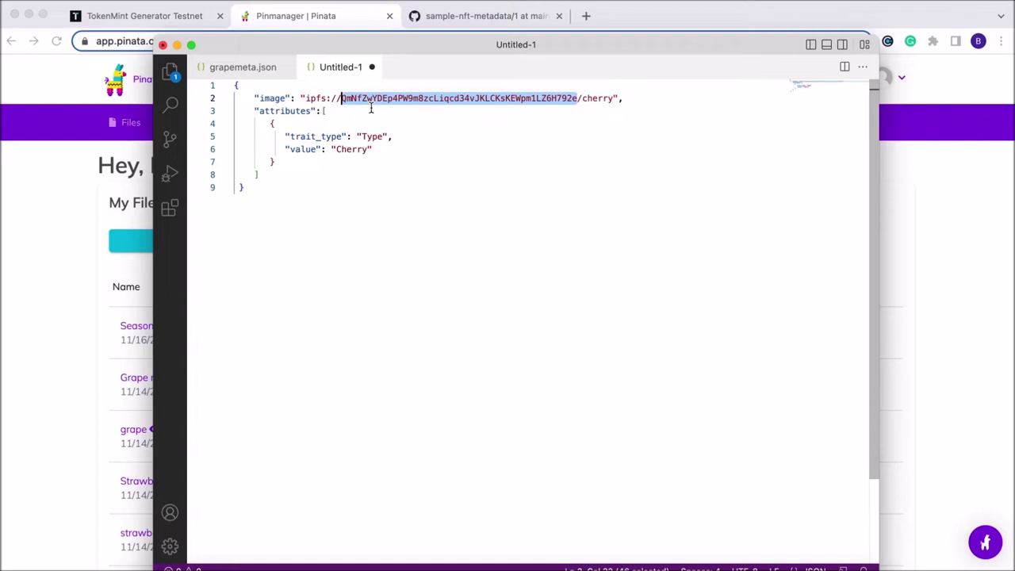
pyautogui.press('super+v')
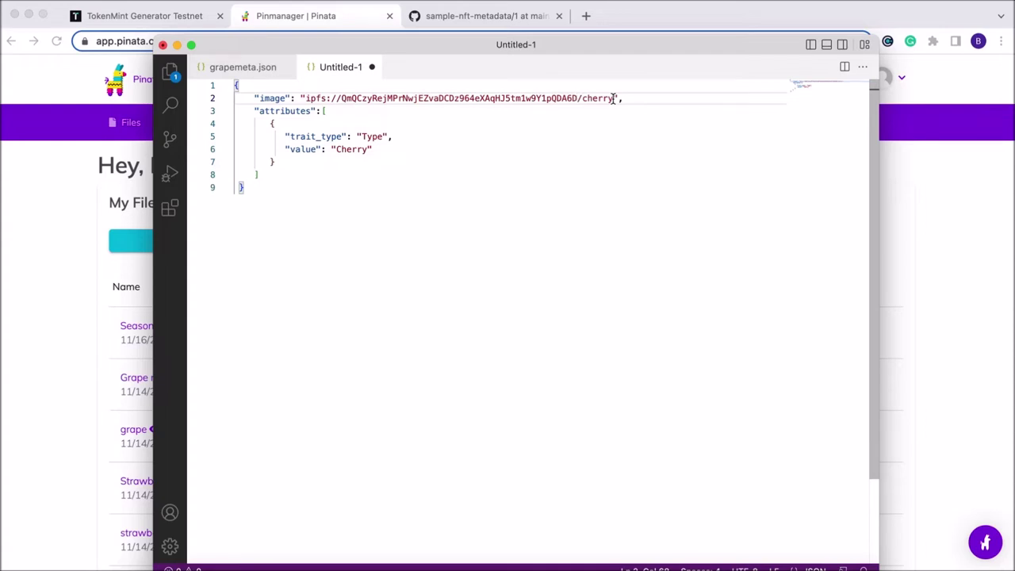
pyautogui.doubleClick(613, 98)
pyautogui.press('BackSpace')
pyautogui.press('BackSpace')
pyautogui.press('BackSpace')
pyautogui.press('BackSpace')
pyautogui.press('BackSpace')
pyautogui.press('BackSpace')
pyautogui.write('spring')
pyautogui.click(369, 150)
pyautogui.press('BackSpace')
pyautogui.press('BackSpace')
pyautogui.press('BackSpace')
pyautogui.press('BackSpace')
pyautogui.write('Spring')
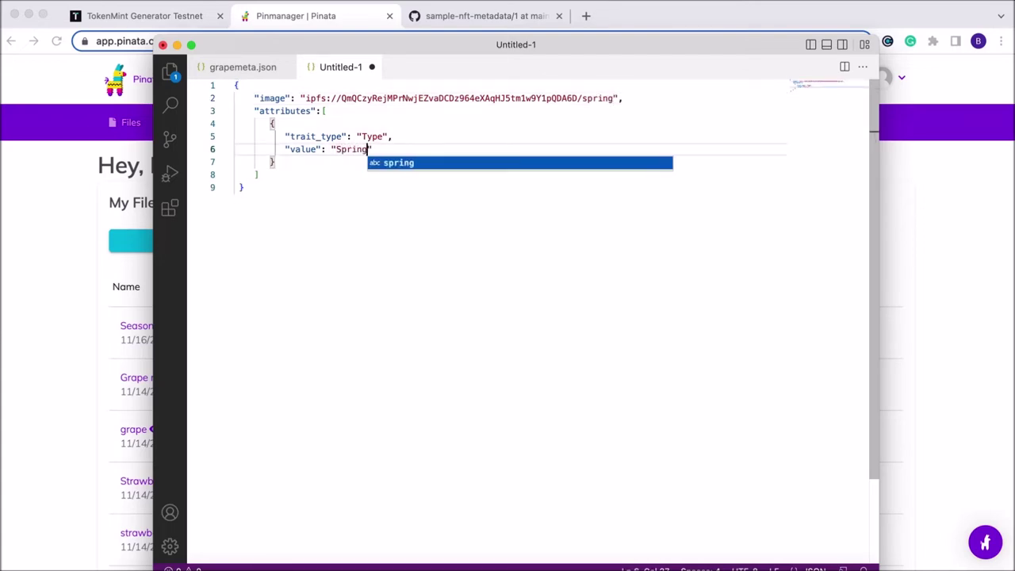
pyautogui.click(359, 187)
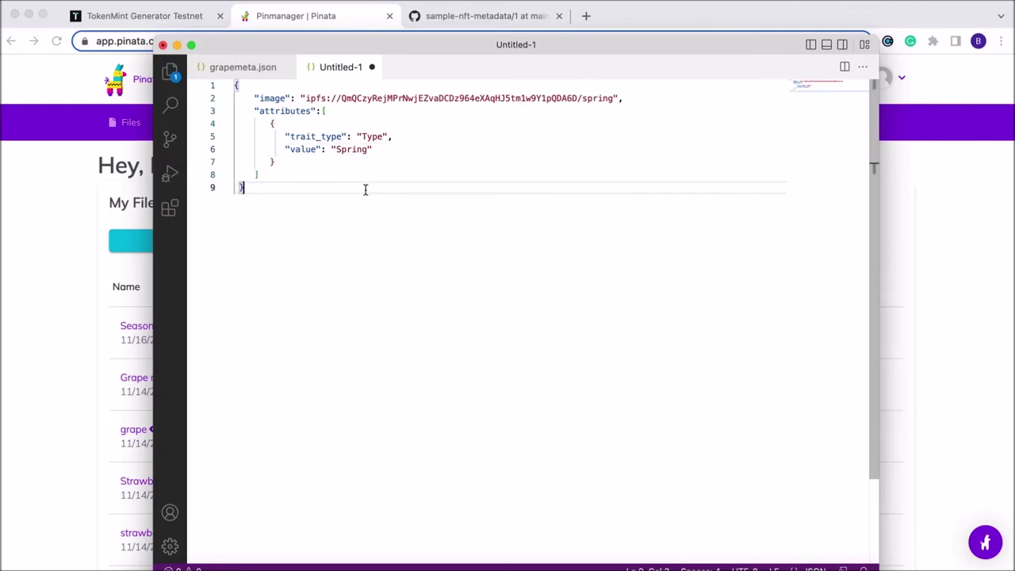
# Save the file as springmeta.json in Downloads
pyautogui.press('super+s')
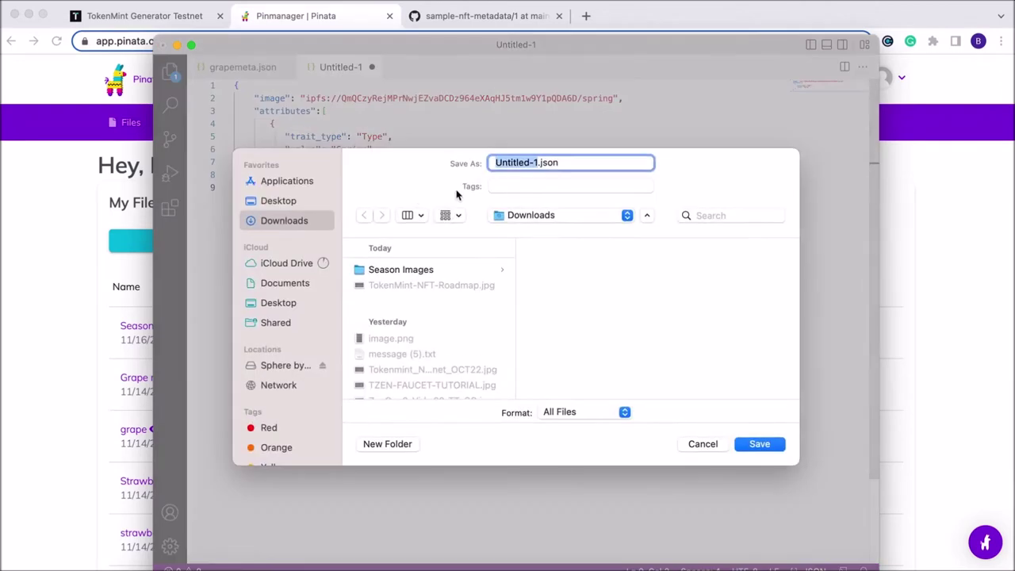
pyautogui.write('springmeta')
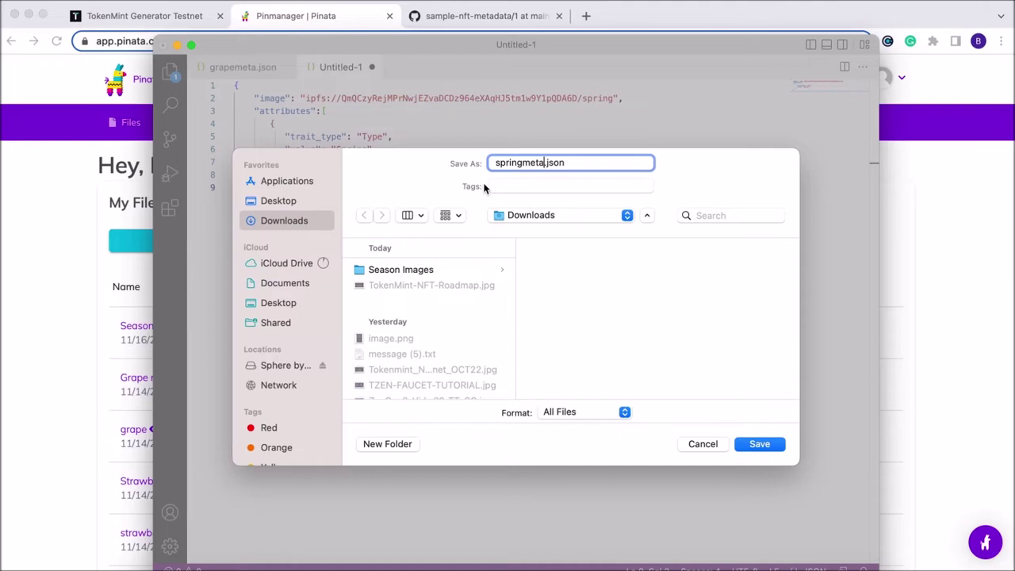
pyautogui.press('Return')
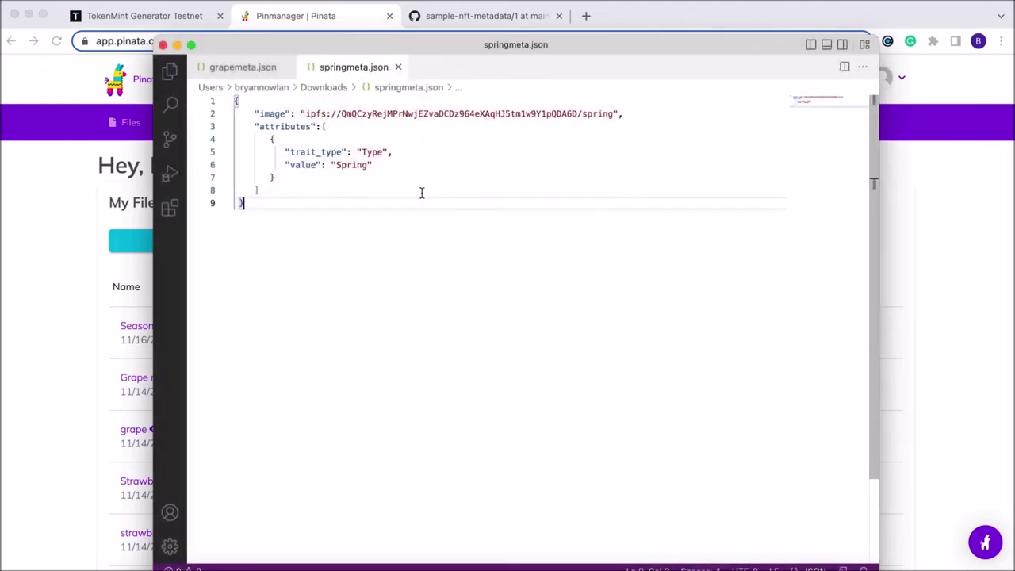
pyautogui.press('super+a')
pyautogui.press('super+c')
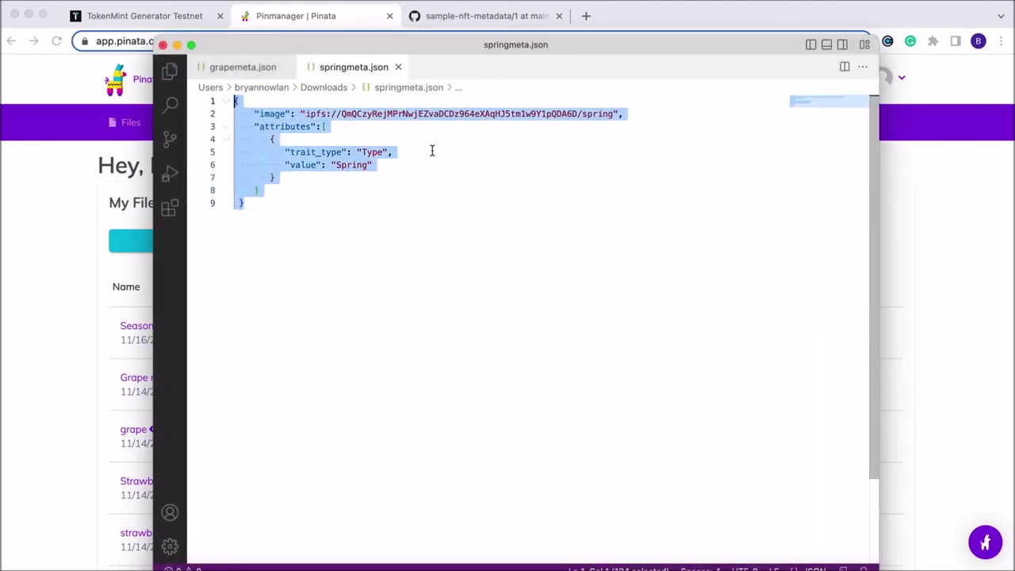
pyautogui.click(449, 189)
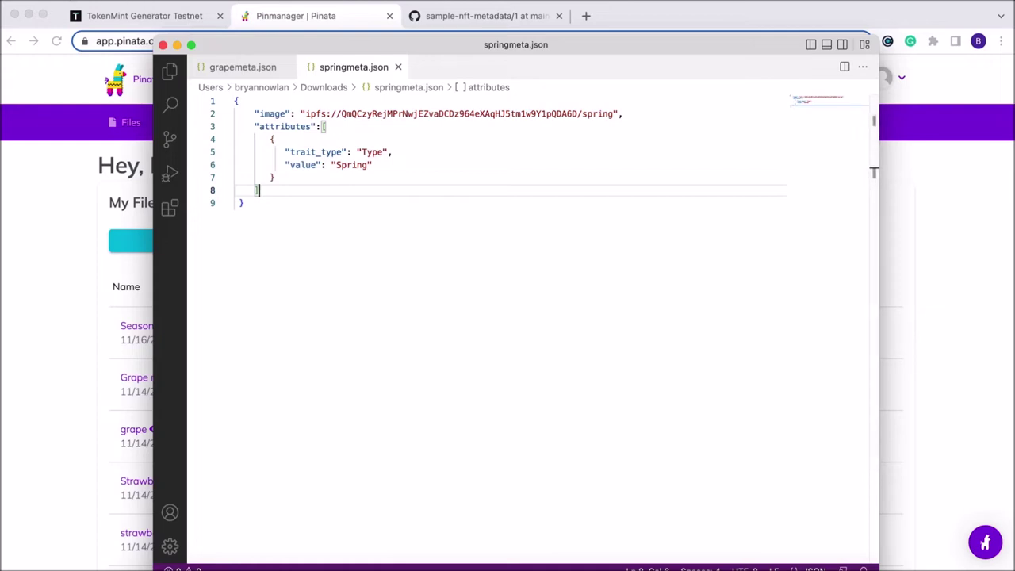
pyautogui.click(80, 2)
# Create a new JSON file from the spring metadata with image /winter and Type value Winter
pyautogui.click(80, 9)
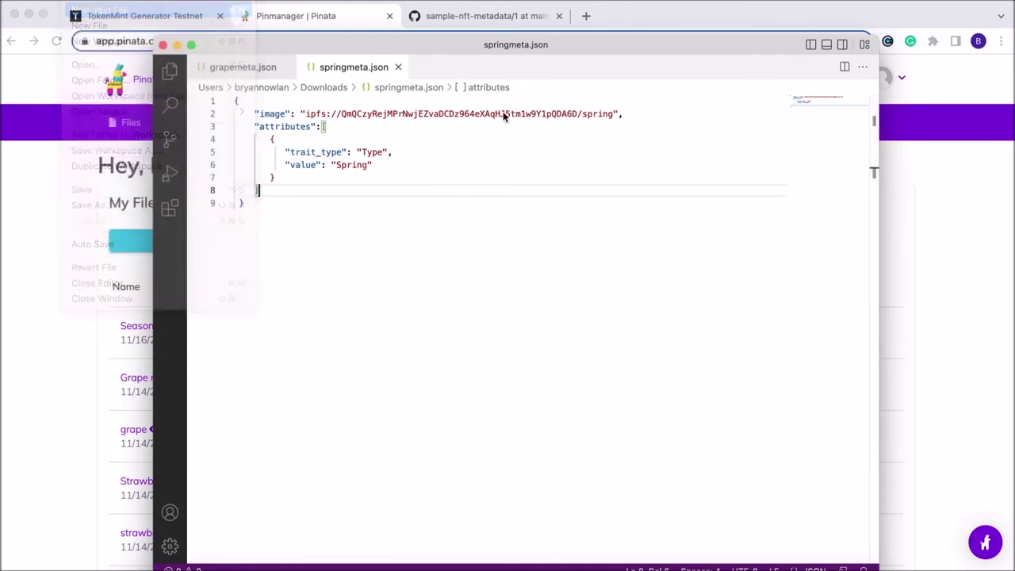
pyautogui.click(303, 87)
pyautogui.scroll(-8, 422, 205)
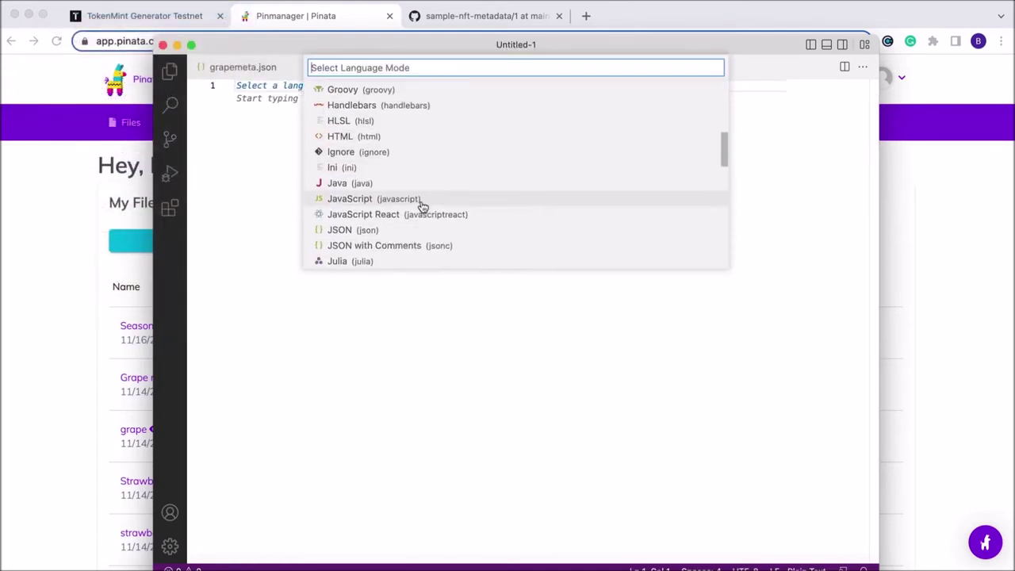
pyautogui.click(392, 230)
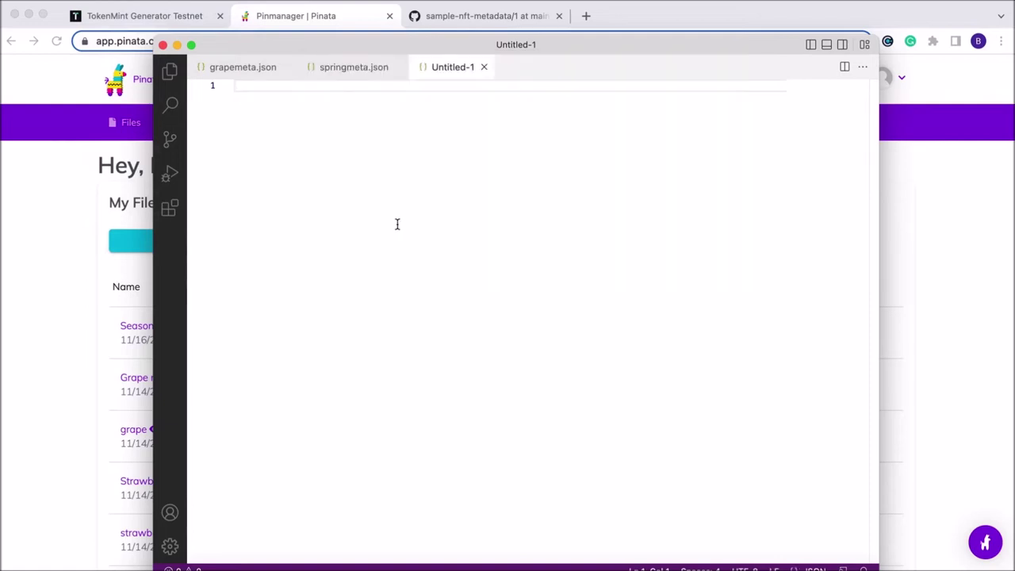
pyautogui.press('super+v')
pyautogui.click(614, 99)
pyautogui.press('BackSpace')
pyautogui.press('BackSpace')
pyautogui.press('BackSpace')
pyautogui.press('BackSpace')
pyautogui.press('BackSpace')
pyautogui.press('BackSpace')
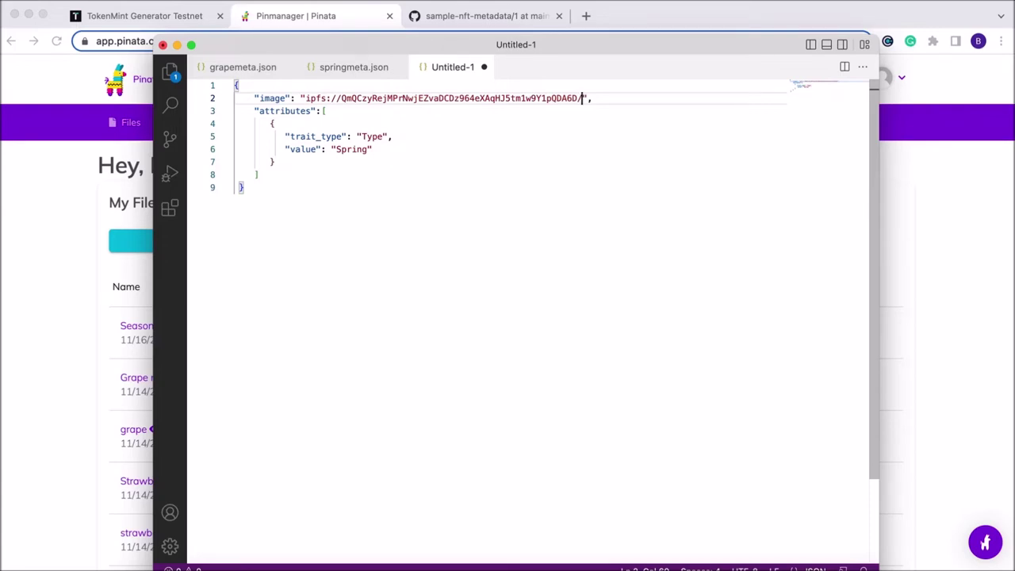
pyautogui.write('winte')
pyautogui.click(367, 150)
pyautogui.press('BackSpace')
pyautogui.press('BackSpace')
pyautogui.press('BackSpace')
pyautogui.write('Winter')
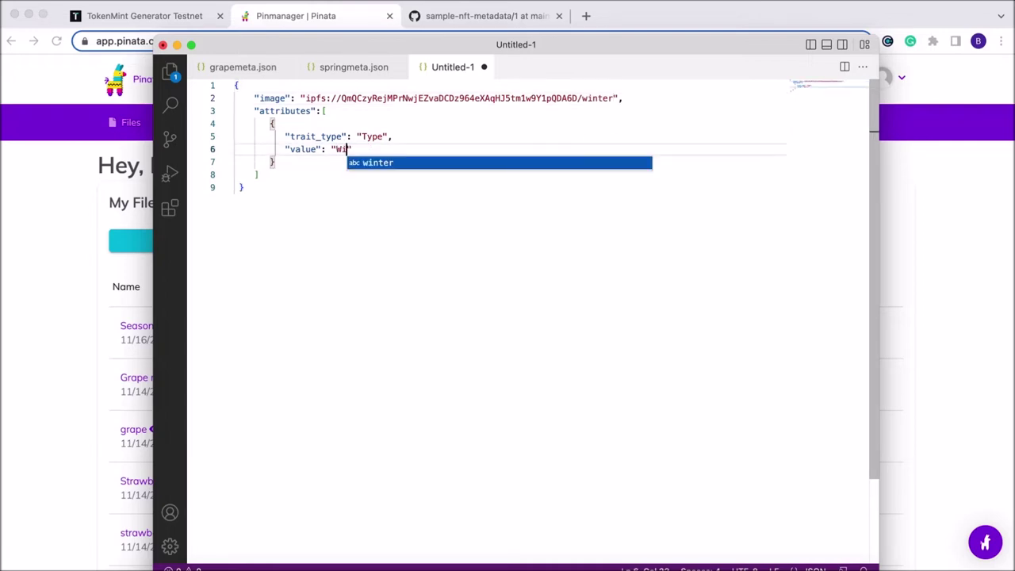
pyautogui.click(362, 190)
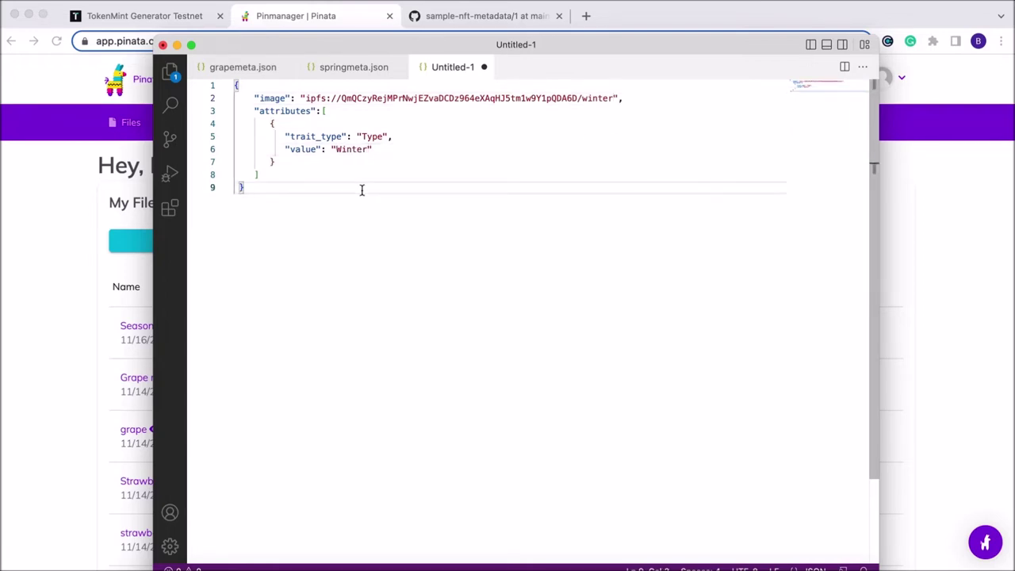
# Save it as wintermeta.json and start a new blank text file
pyautogui.press('super+s')
pyautogui.write('wintermeta')
pyautogui.press('Return')
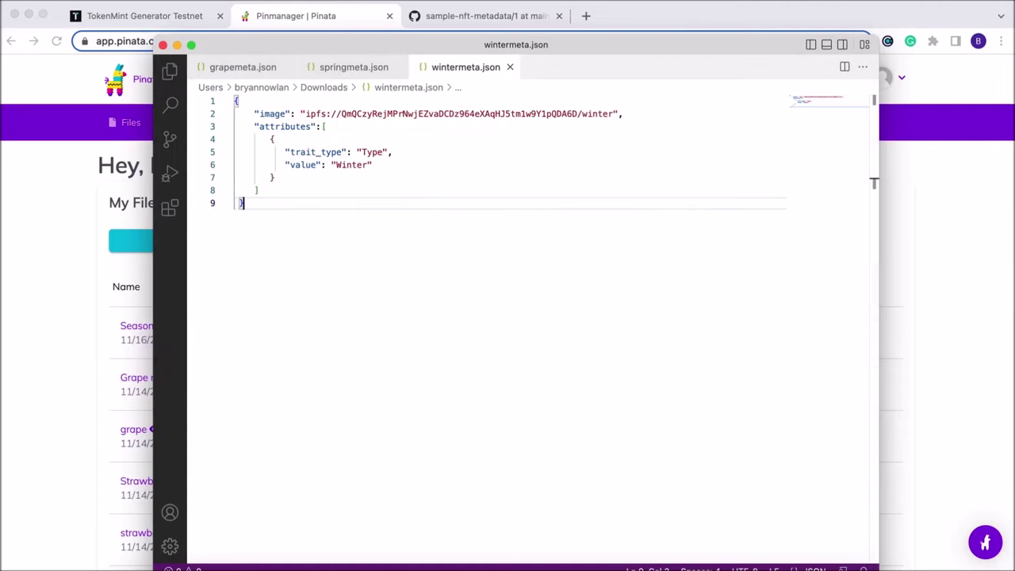
pyautogui.click(79, 0)
pyautogui.click(102, 9)
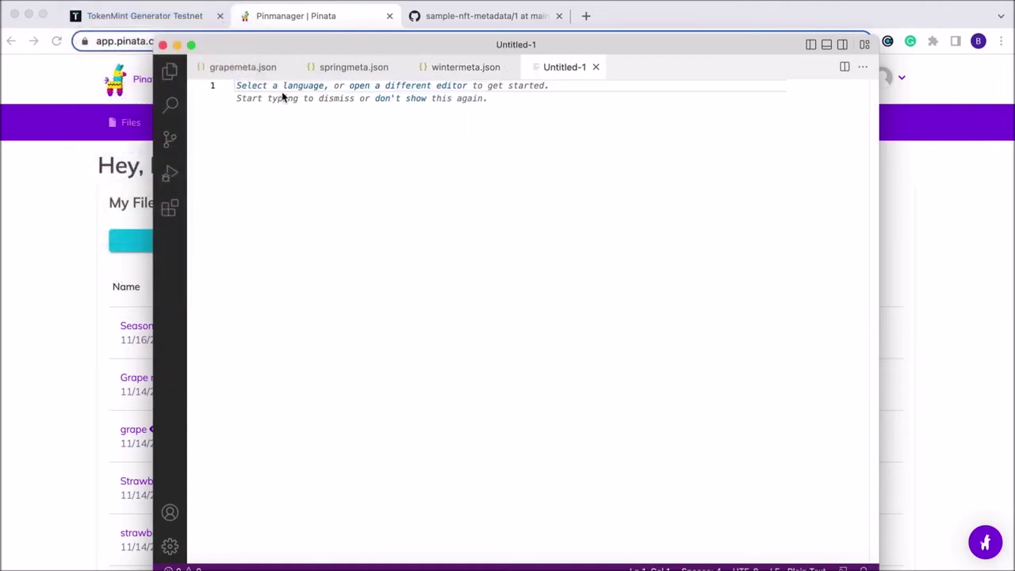
# Set the new file to JSON, paste the metadata, and change spring/Spring to summer/Summer
pyautogui.click(276, 92)
pyautogui.scroll(-5, 367, 192)
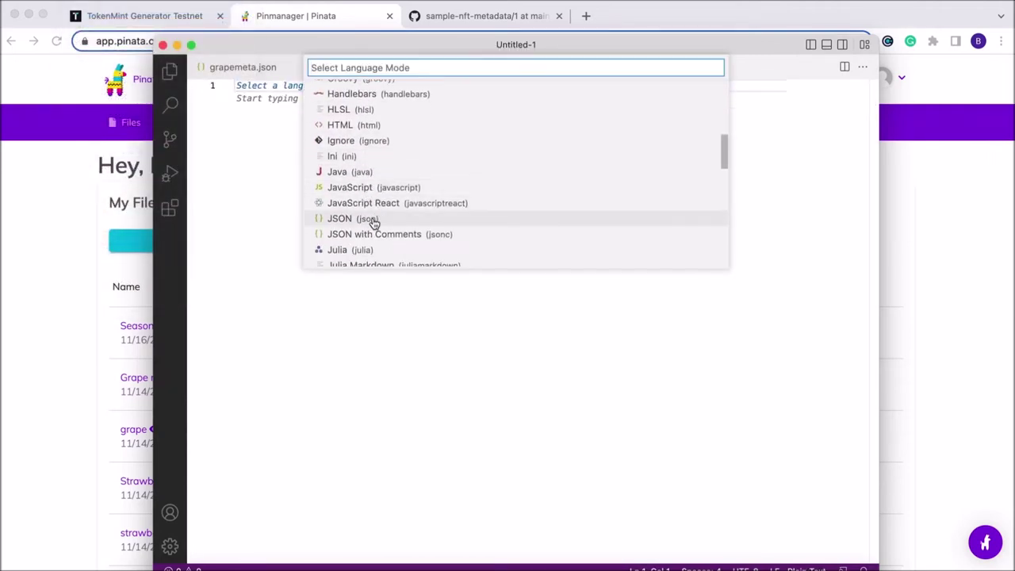
pyautogui.click(369, 220)
pyautogui.press('super+v')
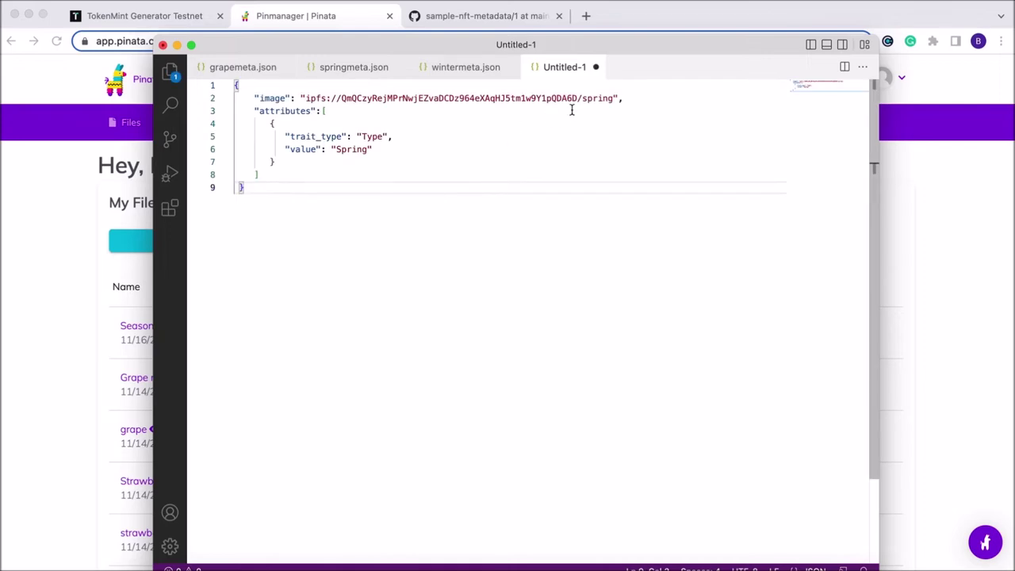
pyautogui.click(611, 101)
pyautogui.press('BackSpace')
pyautogui.press('BackSpace')
pyautogui.press('BackSpace')
pyautogui.press('BackSpace')
pyautogui.press('BackSpace')
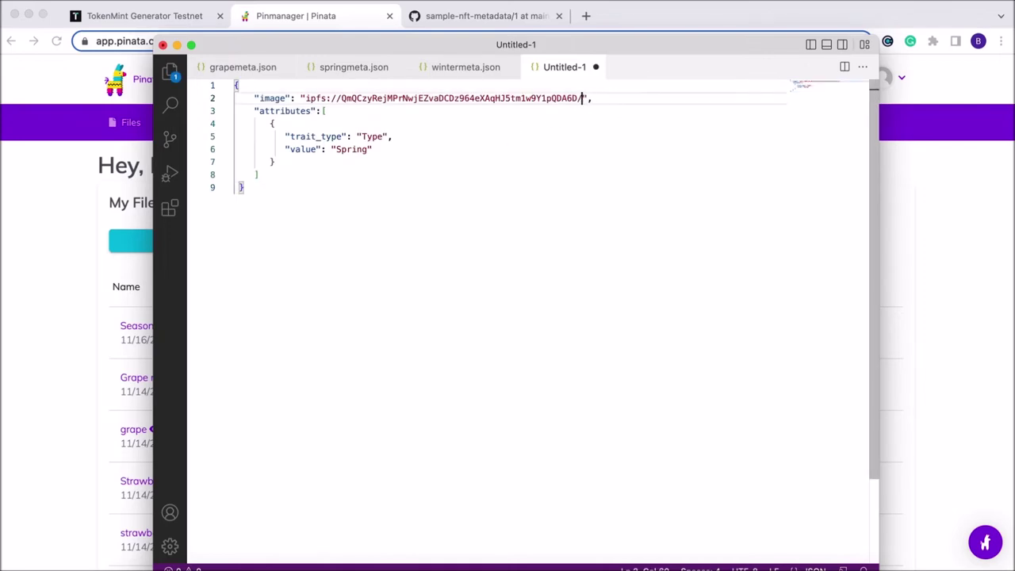
pyautogui.write('ummer')
pyautogui.click(369, 149)
pyautogui.press('BackSpace')
pyautogui.press('BackSpace')
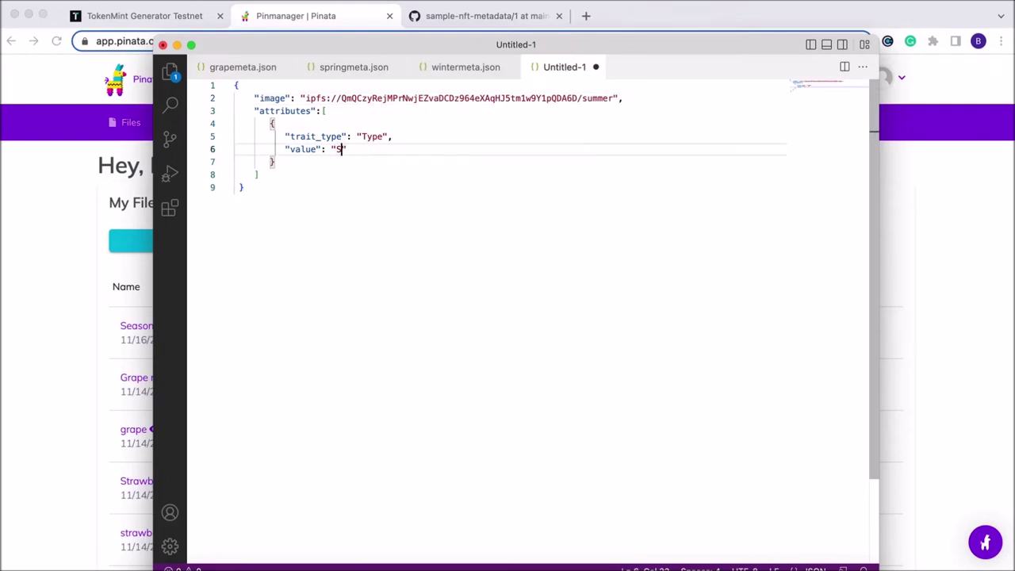
pyautogui.write('ummer')
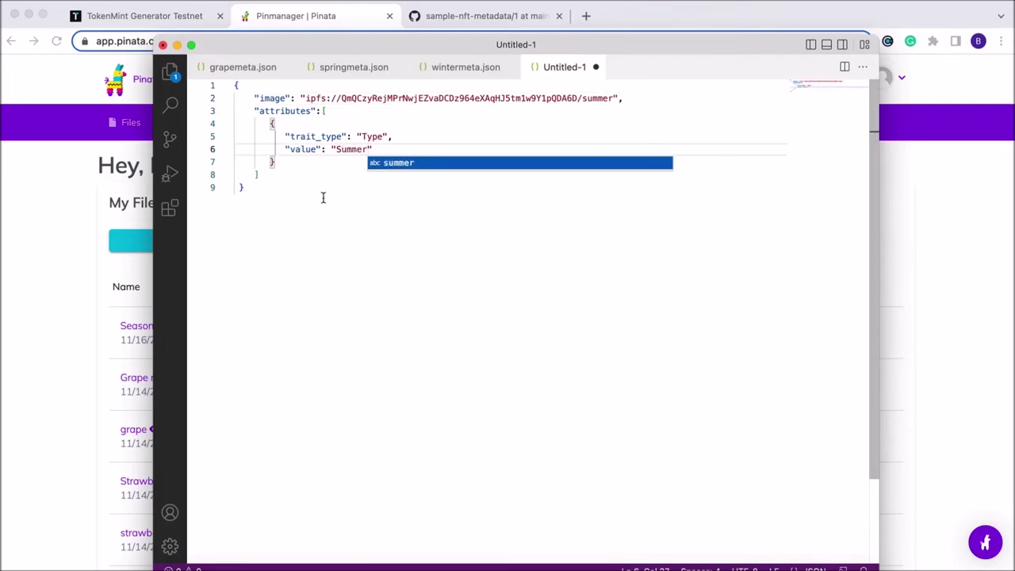
pyautogui.click(323, 198)
# Save the file as summermeta.json in Downloads
pyautogui.press('super+s')
pyautogui.write('summer')
pyautogui.write('me')
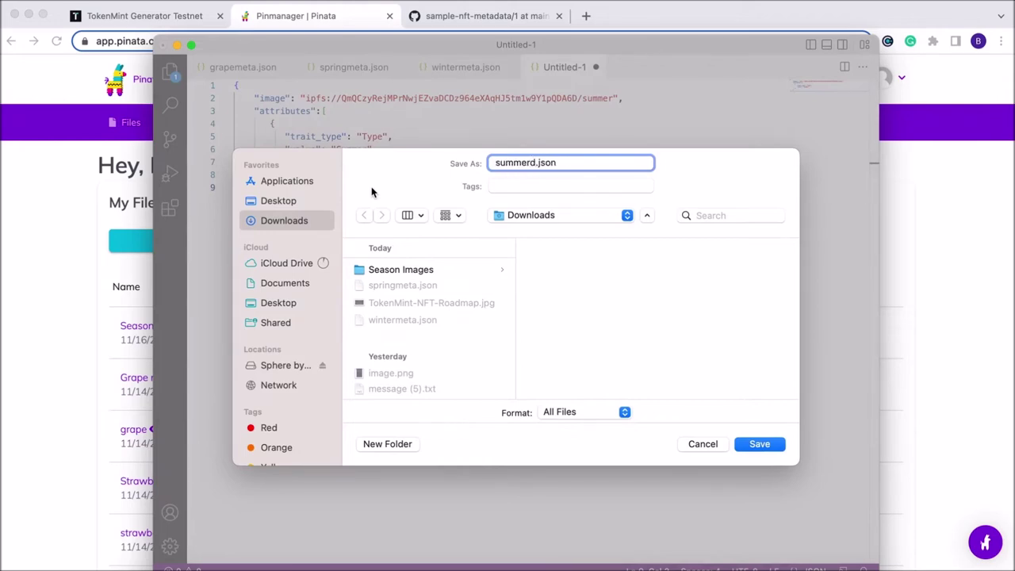
pyautogui.write('ta')
pyautogui.press('Return')
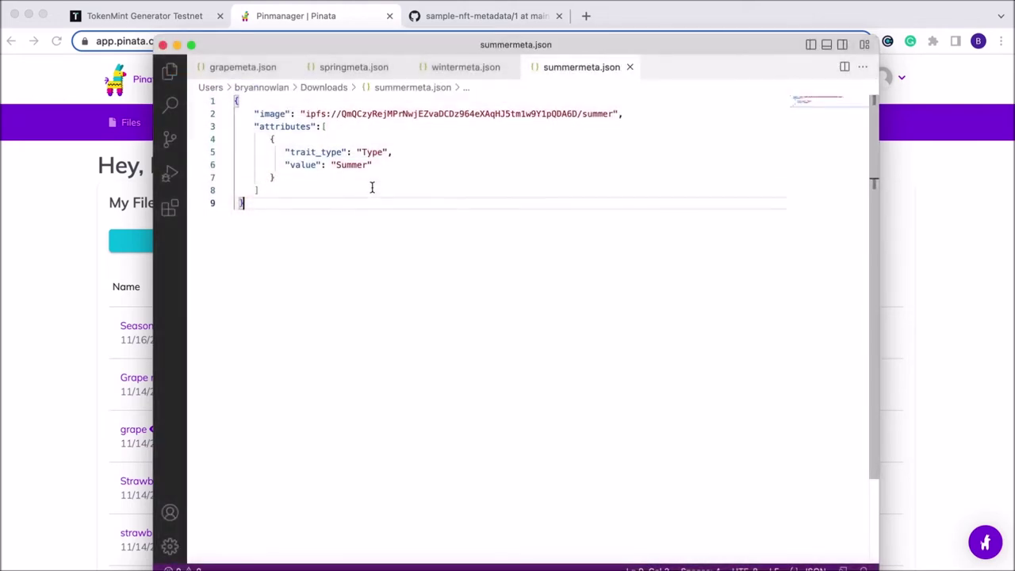
pyautogui.click(76, 0)
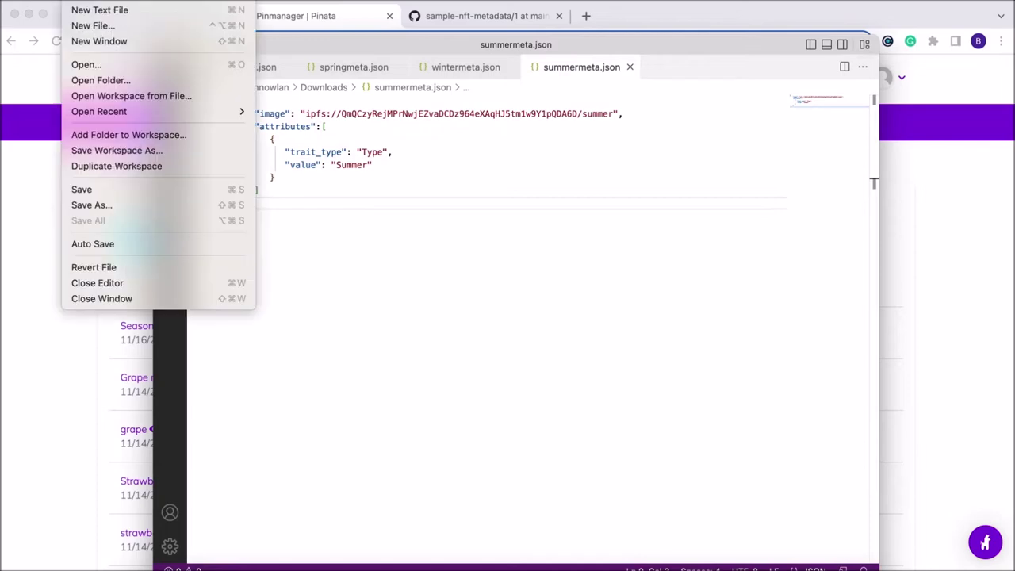
# Create a new JSON file in VS Code containing the pasted metadata block
pyautogui.click(99, 9)
pyautogui.click(262, 86)
pyautogui.scroll(-8, 412, 228)
pyautogui.click(390, 214)
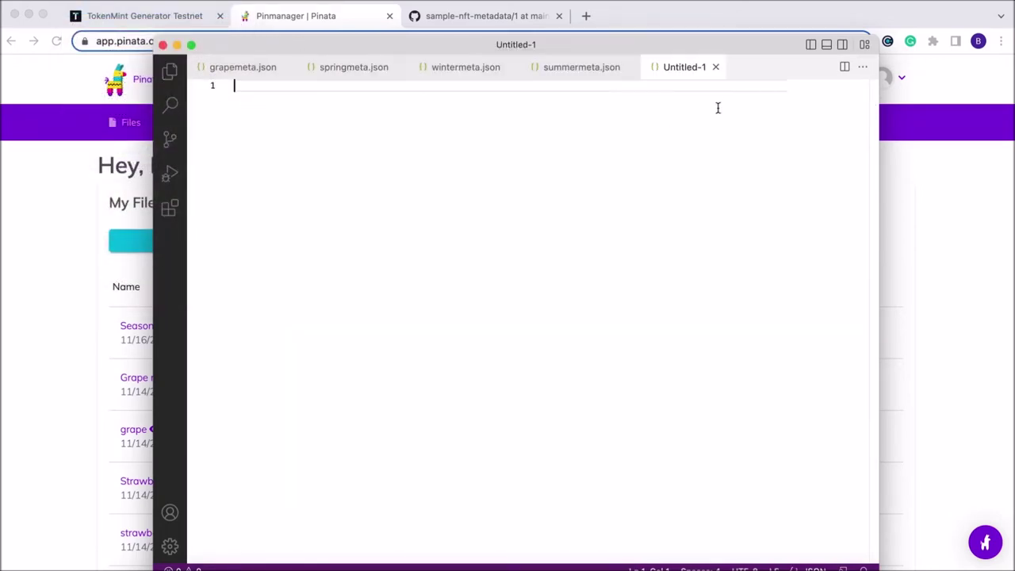
pyautogui.write('{     "image": "ipfs://QmQCzyRejMPrNwjEZvaDCDz964eXAqHJ5tm1w9Y1pQDA6D/spring",     "attributes":[        {           "trait_type": "Type",           "value": "Spring"        }     ] }')
# Change the image path ending from spring to fall and the Type value to Fall
pyautogui.click(611, 98)
pyautogui.press('BackSpace')
pyautogui.press('BackSpace')
pyautogui.press('BackSpace')
pyautogui.press('BackSpace')
pyautogui.press('BackSpace')
pyautogui.press('BackSpace')
pyautogui.write('fall')
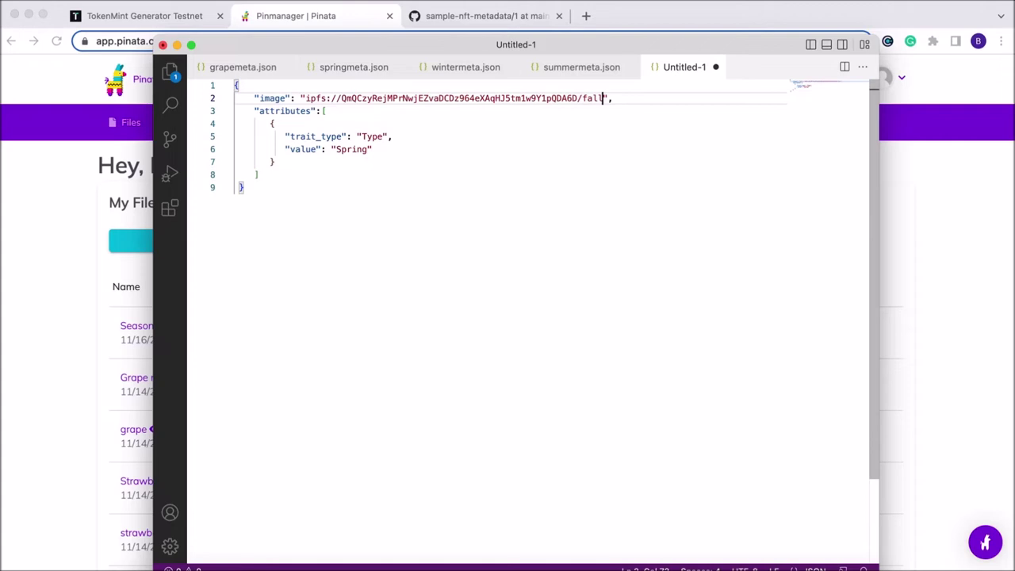
pyautogui.click(367, 150)
pyautogui.press('BackSpace')
pyautogui.press('BackSpace')
pyautogui.press('BackSpace')
pyautogui.press('BackSpace')
pyautogui.press('BackSpace')
pyautogui.press('BackSpace')
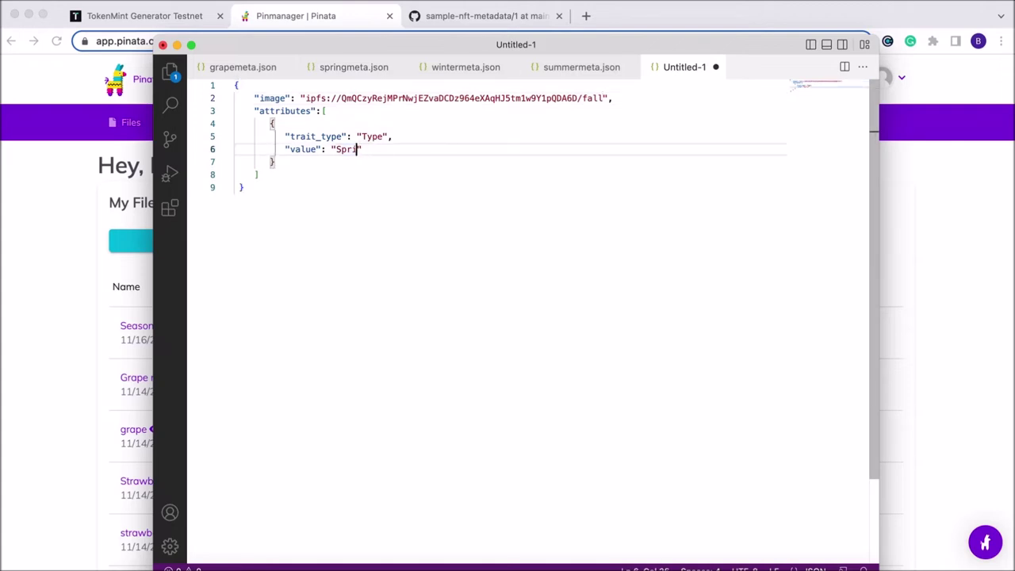
pyautogui.write('Fall')
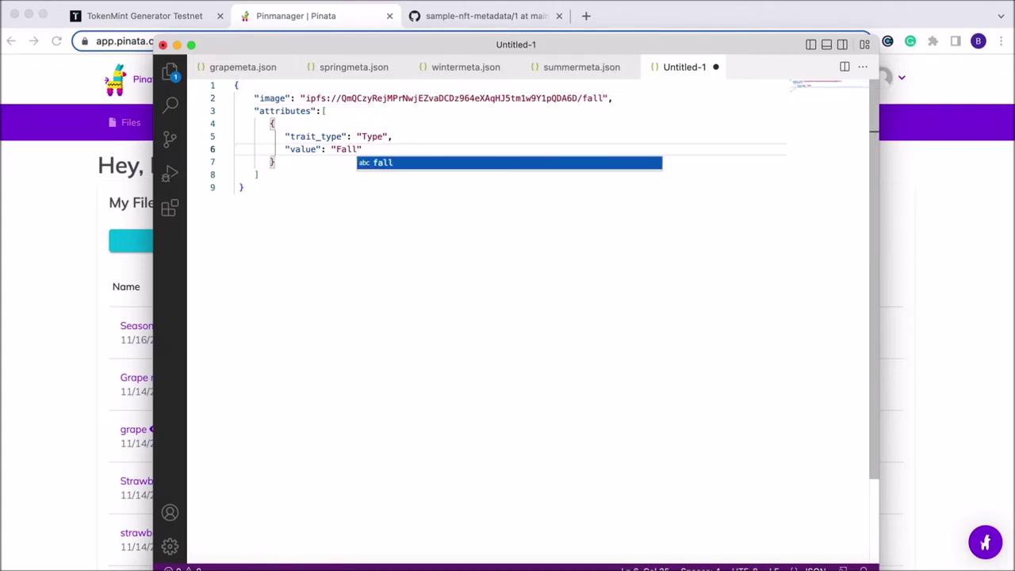
# Save the file to Downloads as fallmeta.json
pyautogui.press('super+s')
pyautogui.write('fallmeta')
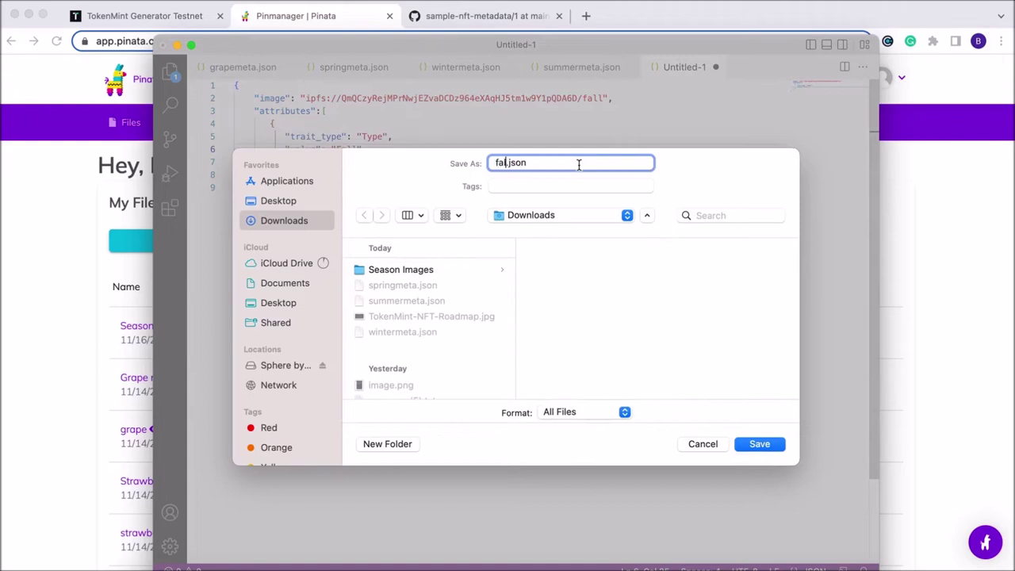
pyautogui.press('Return')
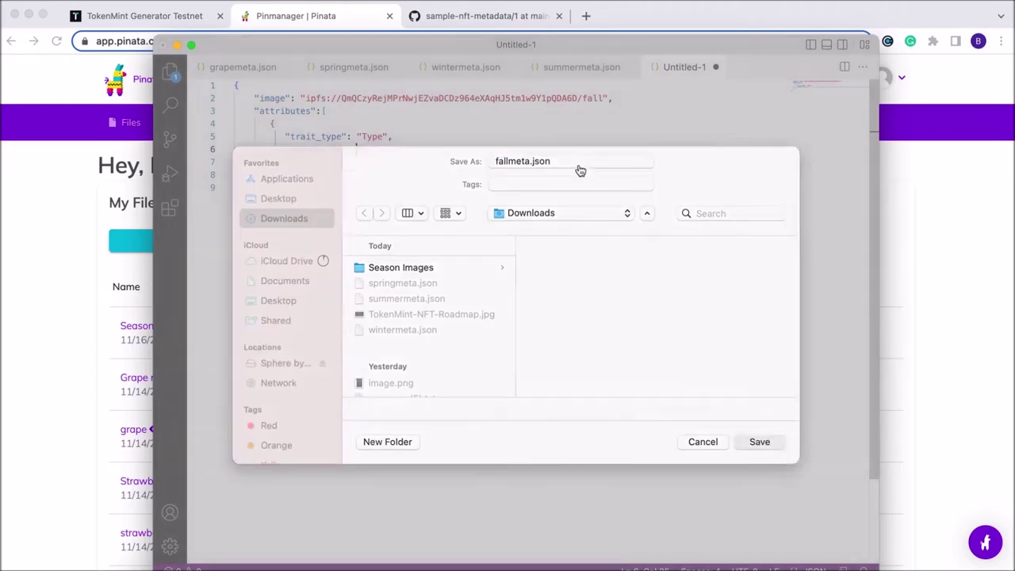
pyautogui.click(81, 313)
# Add a new folder named 'Season Metadata Folder' in Finder's Downloads window
pyautogui.press('super+Tab')
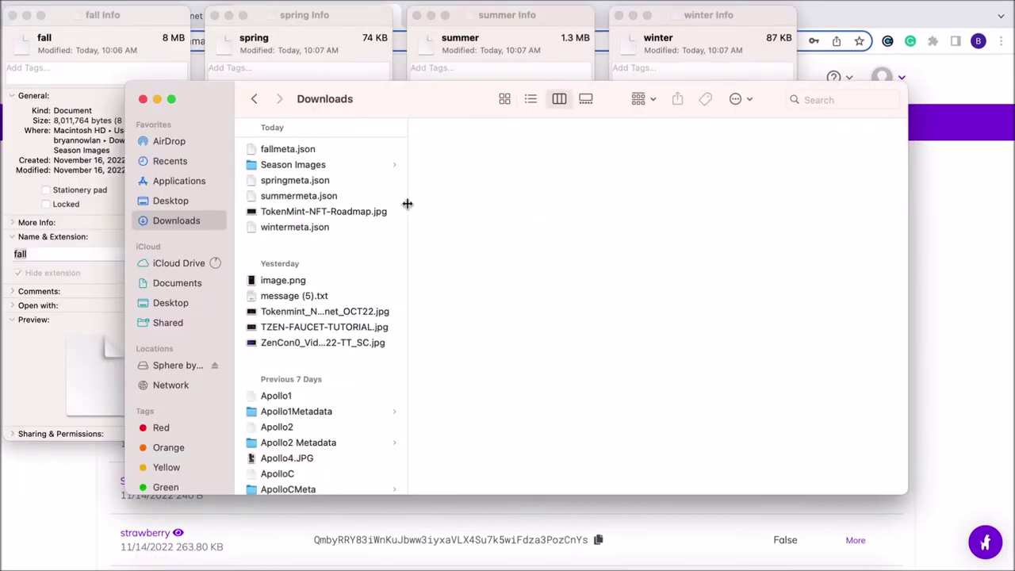
pyautogui.click(744, 102)
pyautogui.click(747, 124)
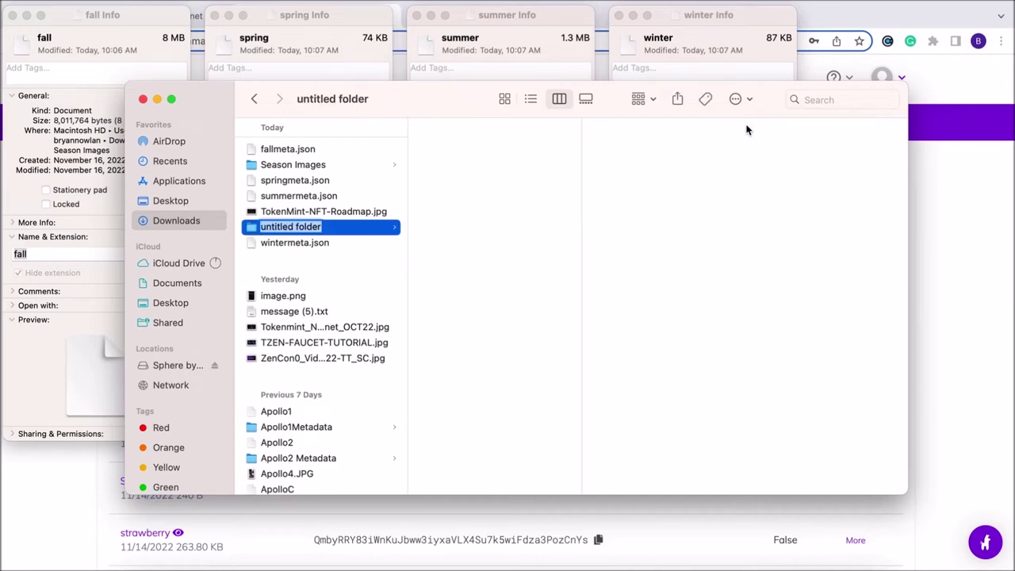
pyautogui.write('Season ')
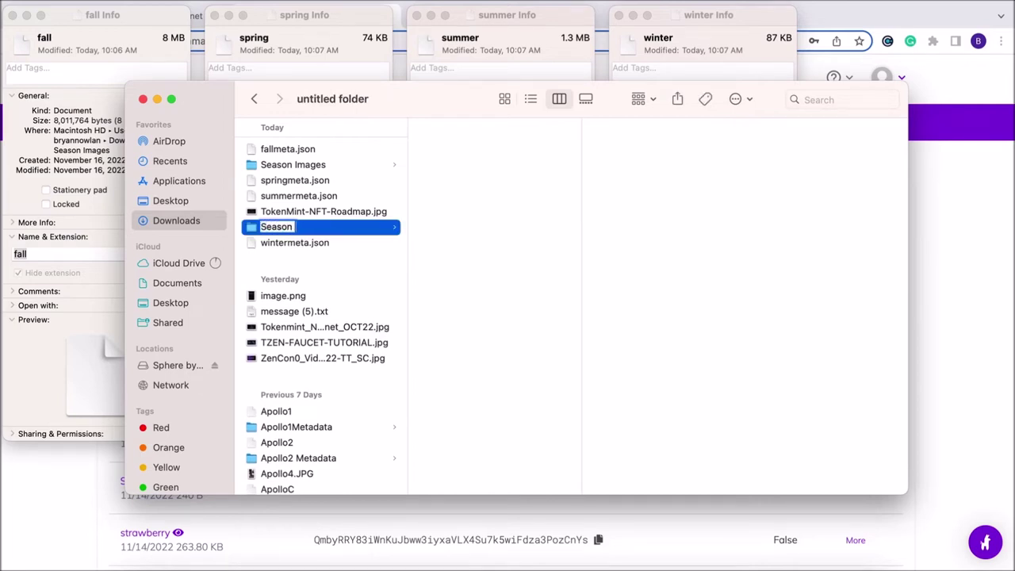
pyautogui.write('Metadata')
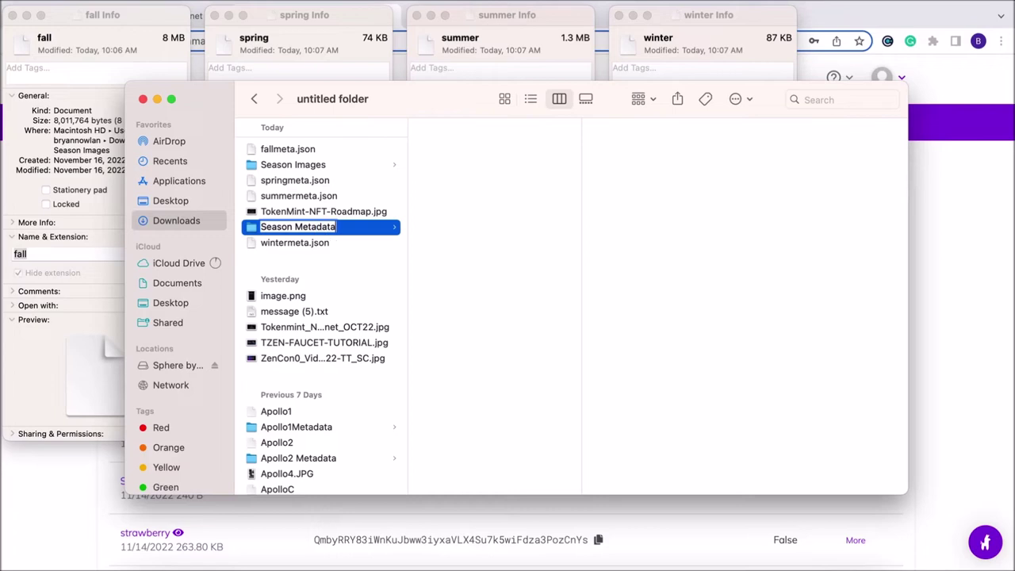
pyautogui.write(' Folder')
pyautogui.press('Return')
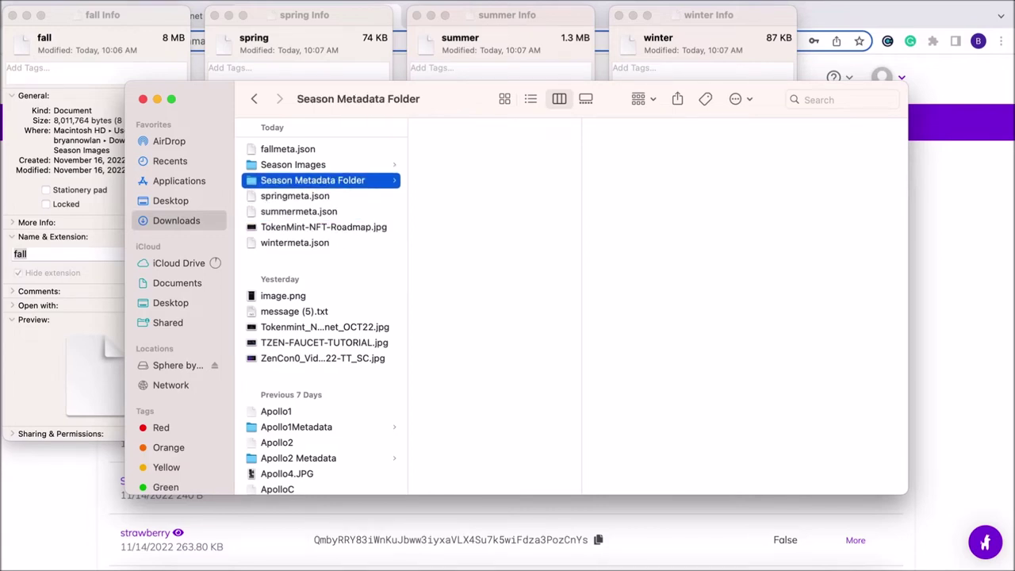
pyautogui.click(327, 151)
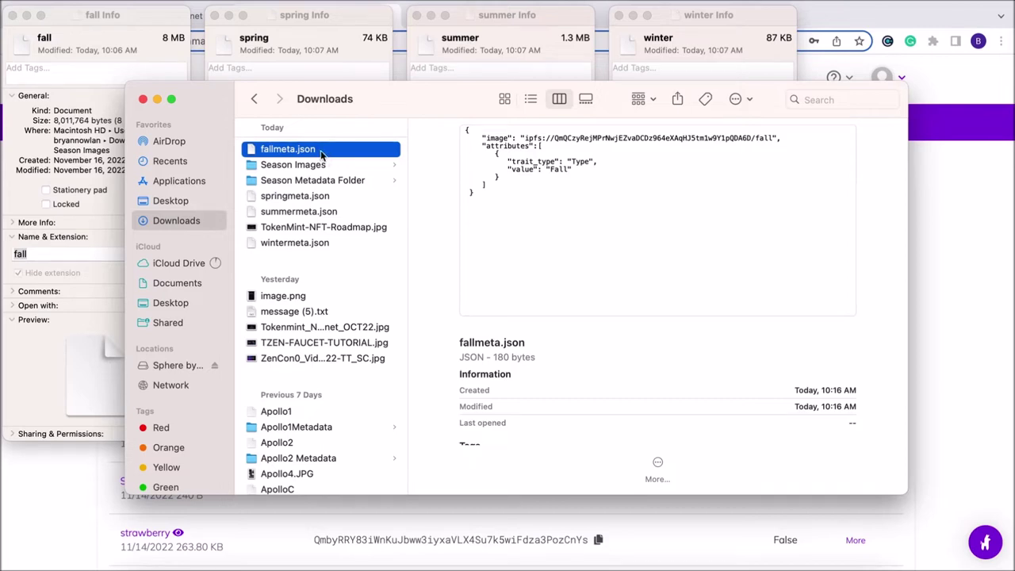
# Remove the .json extension from fallmeta.json, confirming the removal in Get Info
pyautogui.rightClick(321, 155)
pyautogui.click(350, 234)
pyautogui.click(316, 148)
pyautogui.press('BackSpace')
pyautogui.press('BackSpace')
pyautogui.press('BackSpace')
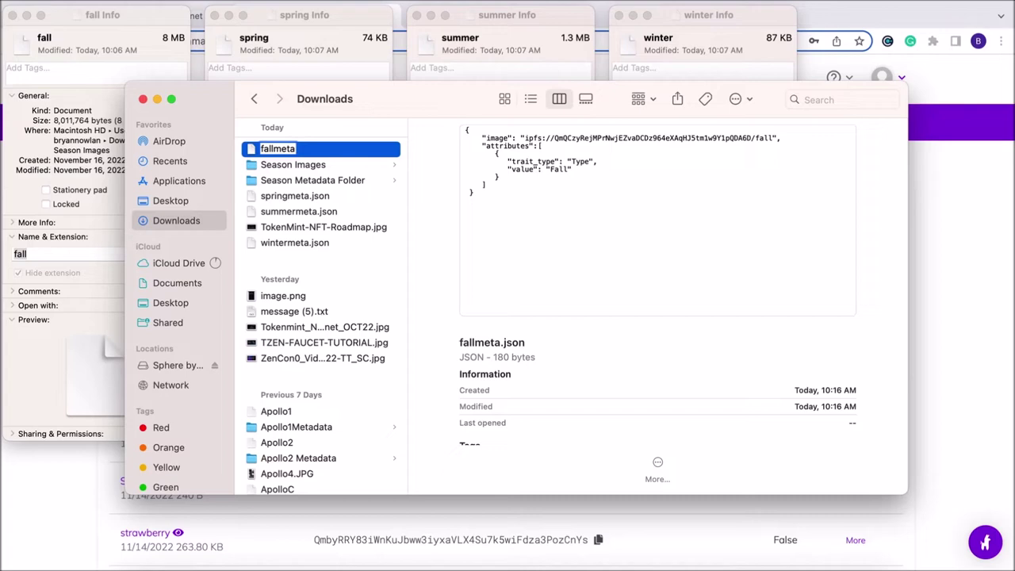
pyautogui.press('Return')
pyautogui.rightClick(310, 151)
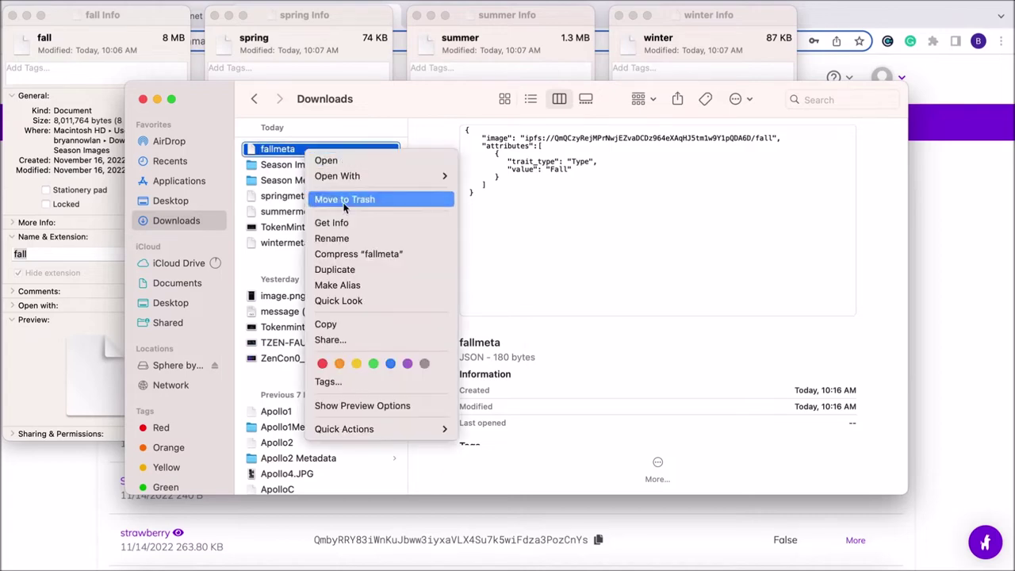
pyautogui.click(330, 220)
pyautogui.click(901, 245)
pyautogui.press('Return')
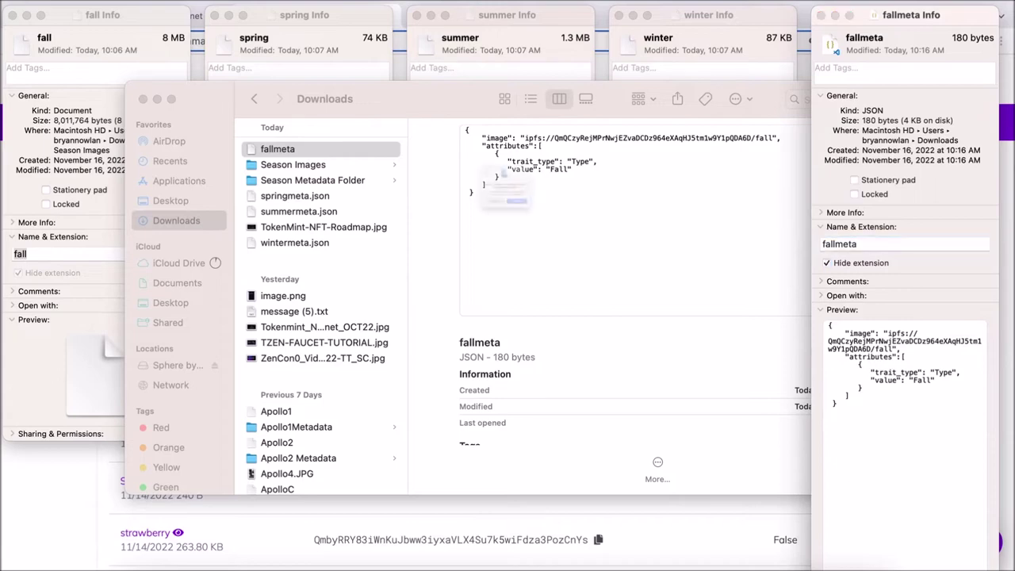
pyautogui.click(544, 249)
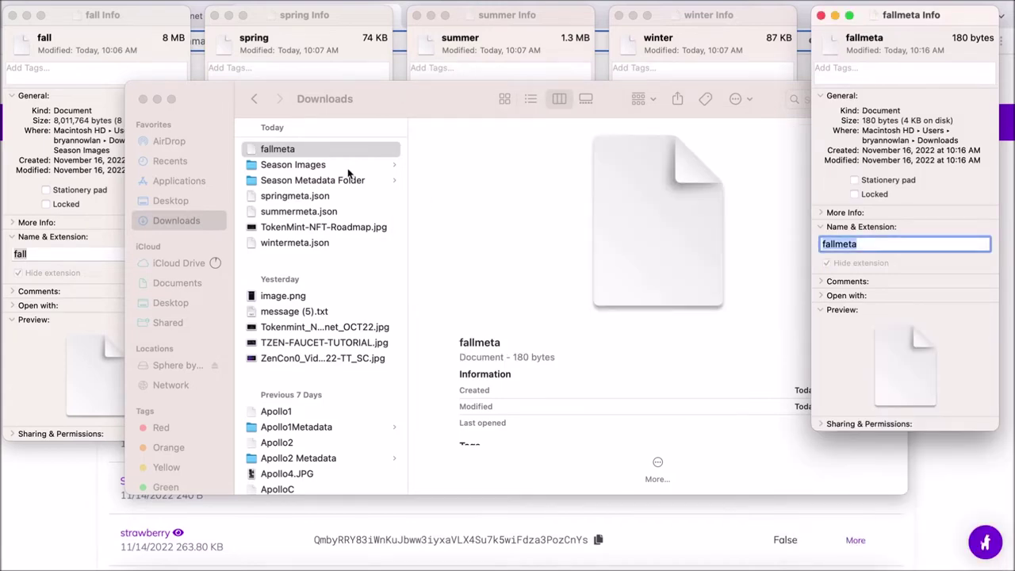
pyautogui.click(328, 190)
# Strip the .json extension from springmeta.json via Rename and Get Info
pyautogui.rightClick(315, 198)
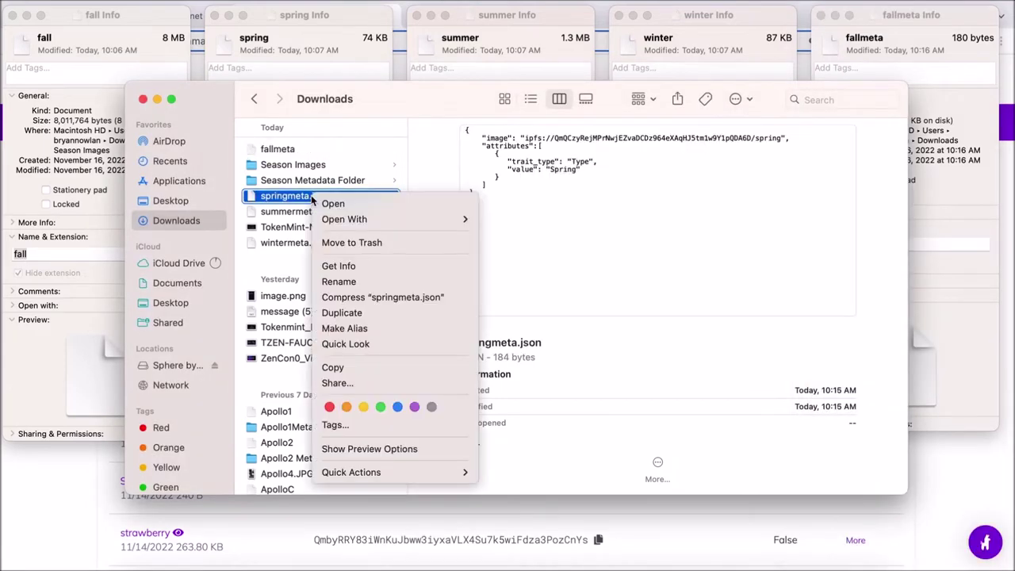
pyautogui.click(376, 283)
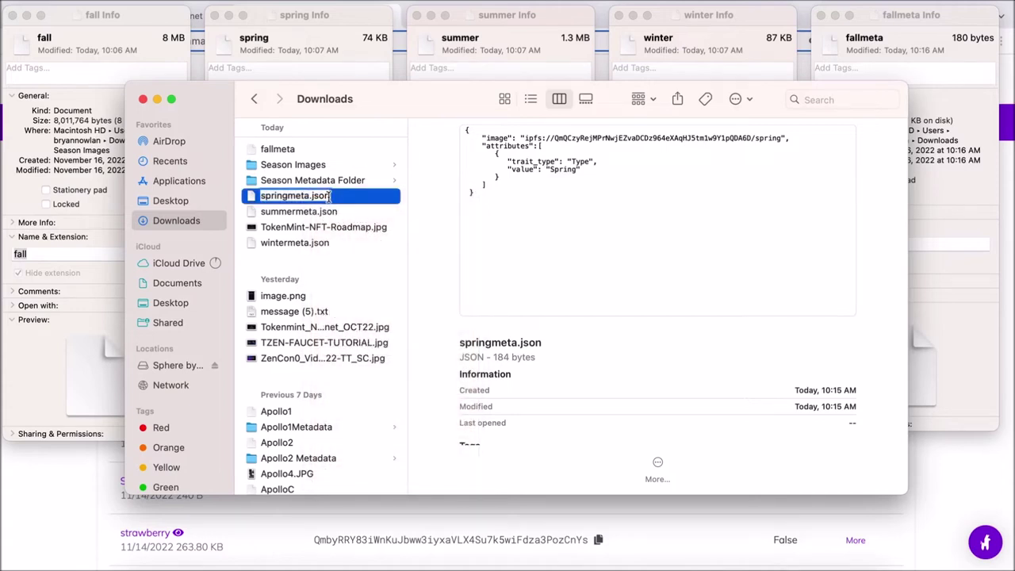
pyautogui.press('BackSpace')
pyautogui.press('BackSpace')
pyautogui.press('BackSpace')
pyautogui.press('BackSpace')
pyautogui.press('Return')
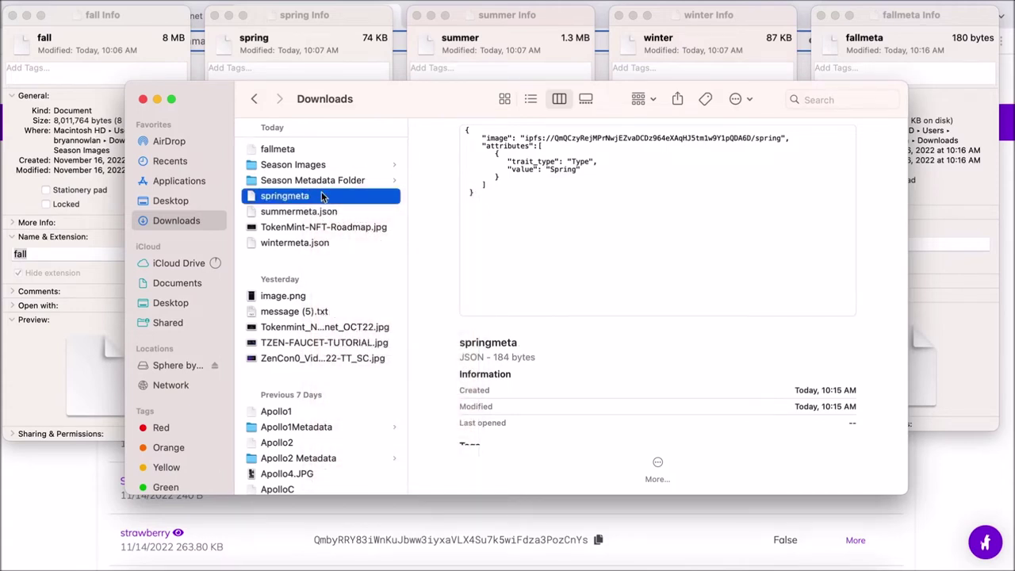
pyautogui.rightClick(322, 198)
pyautogui.click(341, 287)
pyautogui.press('Return')
pyautogui.rightClick(322, 199)
pyautogui.click(349, 268)
pyautogui.click(105, 298)
pyautogui.press('BackSpace')
pyautogui.press('BackSpace')
pyautogui.press('BackSpace')
pyautogui.press('Return')
pyautogui.press('Return')
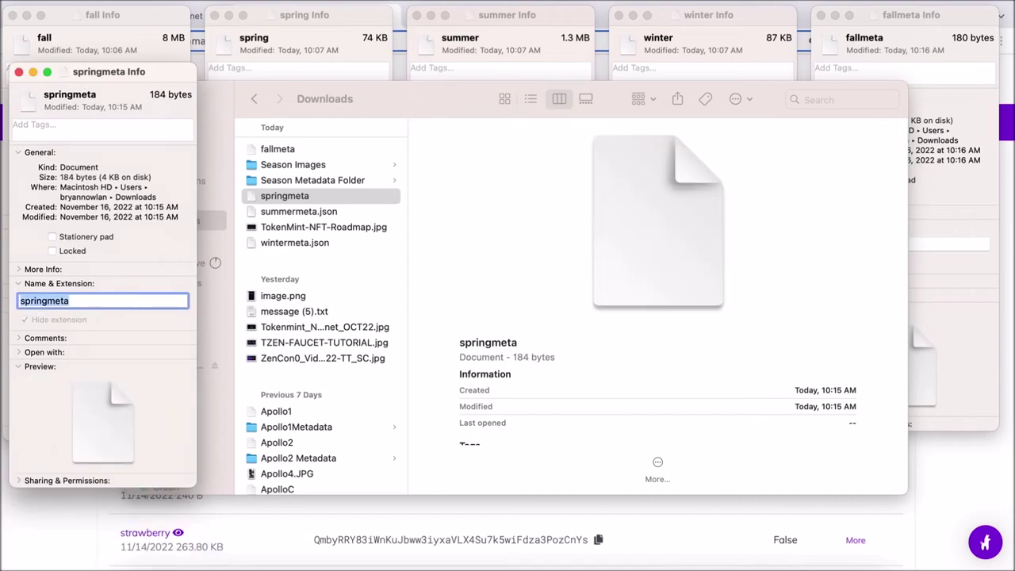
pyautogui.click(312, 214)
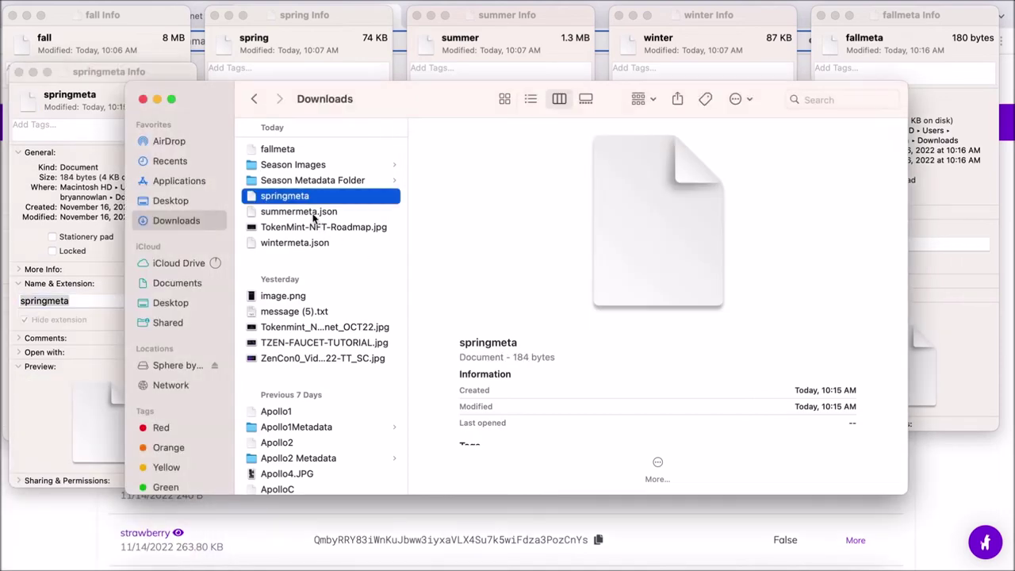
# Remove the .json extension from summermeta.json, confirming the removal
pyautogui.rightClick(311, 214)
pyautogui.click(341, 297)
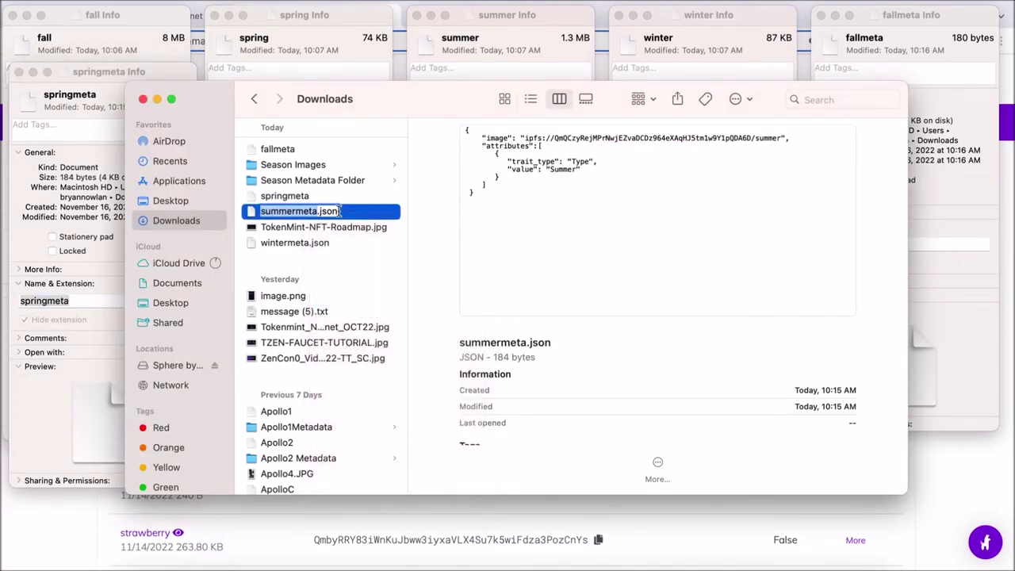
pyautogui.press('BackSpace')
pyautogui.press('BackSpace')
pyautogui.press('BackSpace')
pyautogui.press('BackSpace')
pyautogui.press('BackSpace')
pyautogui.press('Return')
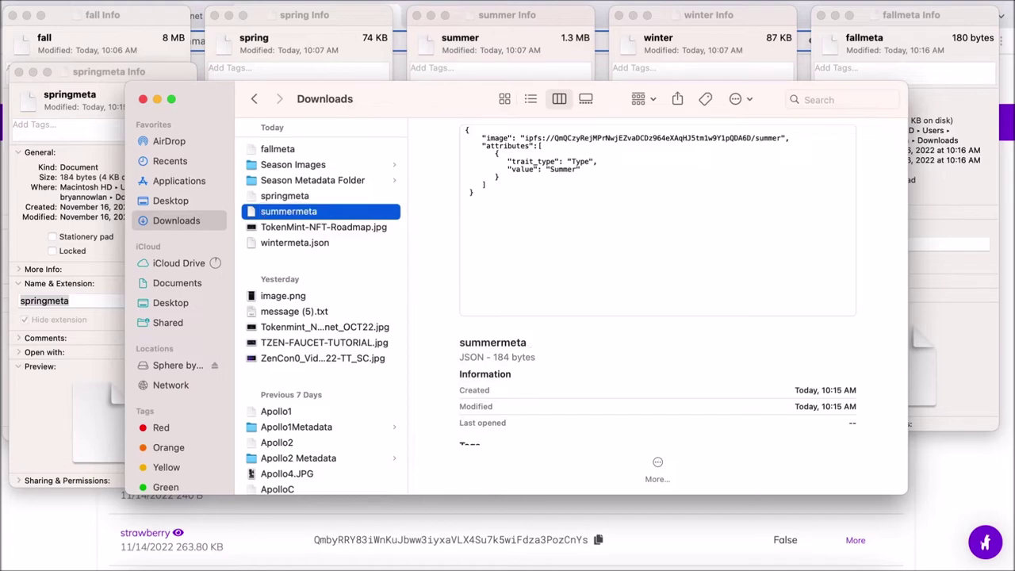
pyautogui.rightClick(337, 214)
pyautogui.click(368, 278)
pyautogui.click(312, 300)
pyautogui.press('BackSpace')
pyautogui.press('BackSpace')
pyautogui.press('BackSpace')
pyautogui.press('Return')
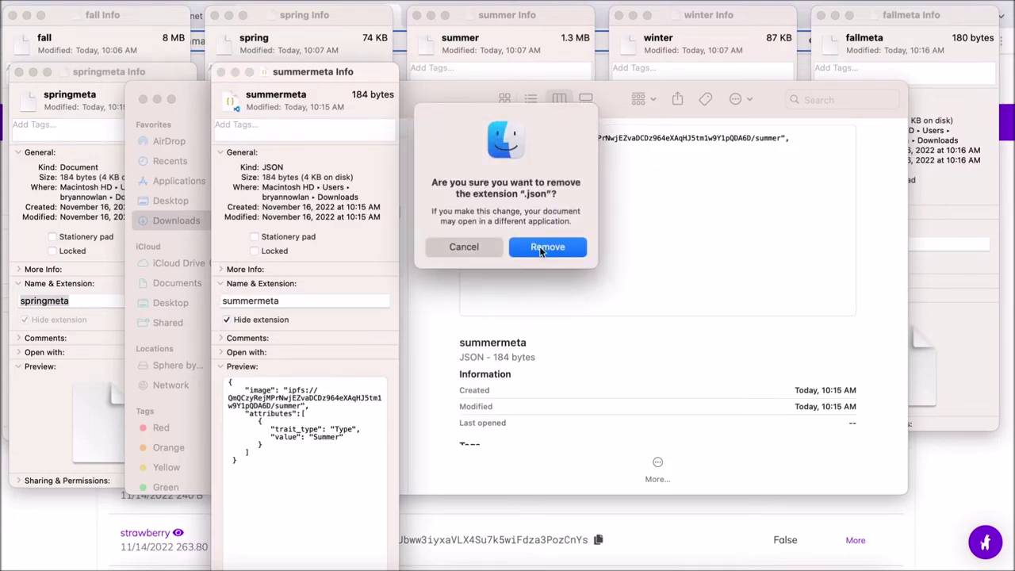
pyautogui.click(545, 248)
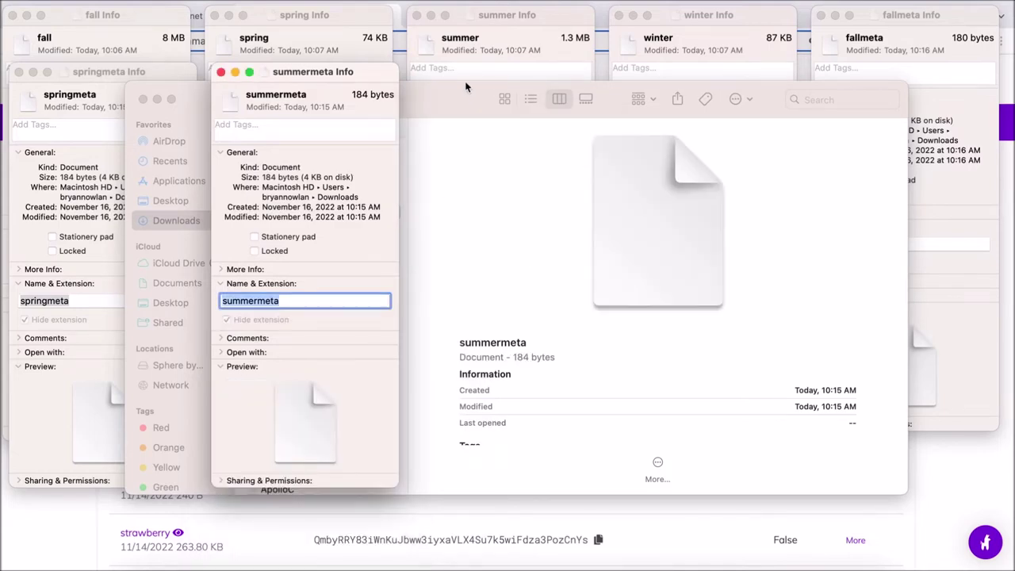
pyautogui.click(471, 92)
# Remove the .json extension from wintermeta.json, confirming the removal
pyautogui.click(302, 241)
pyautogui.rightClick(295, 244)
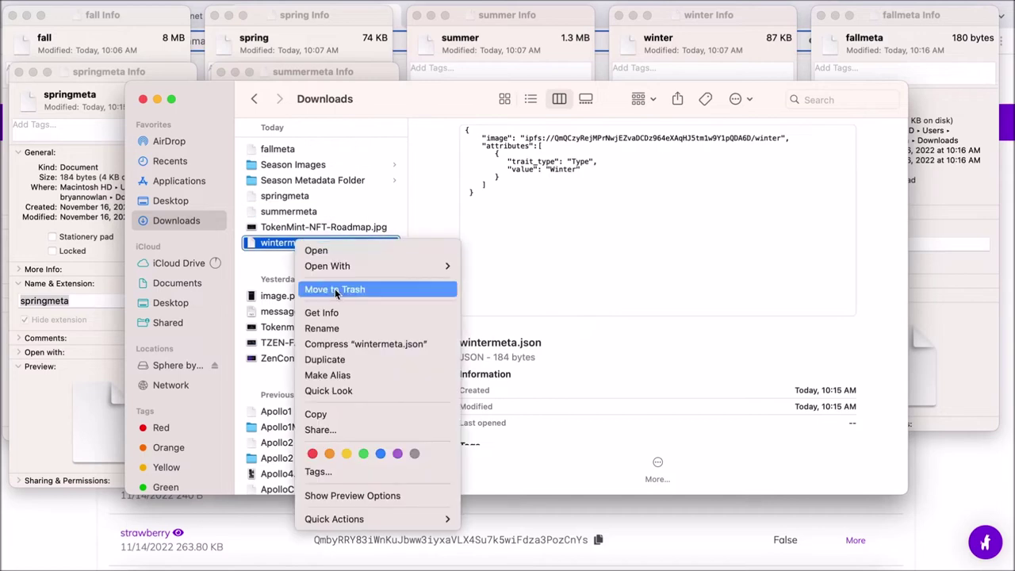
pyautogui.click(338, 327)
pyautogui.click(328, 243)
pyautogui.press('BackSpace')
pyautogui.press('BackSpace')
pyautogui.press('BackSpace')
pyautogui.press('BackSpace')
pyautogui.press('BackSpace')
pyautogui.press('Return')
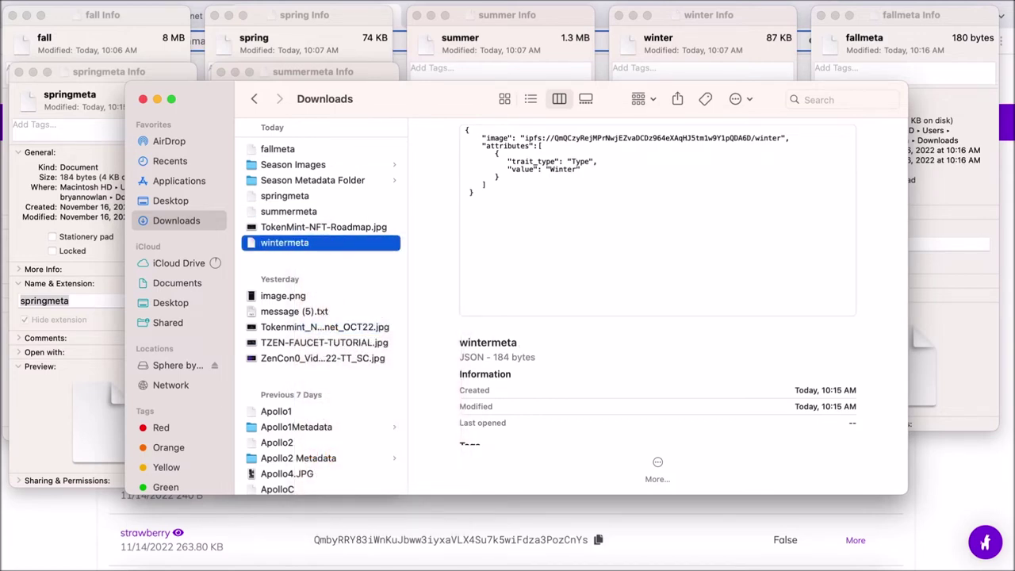
pyautogui.rightClick(304, 246)
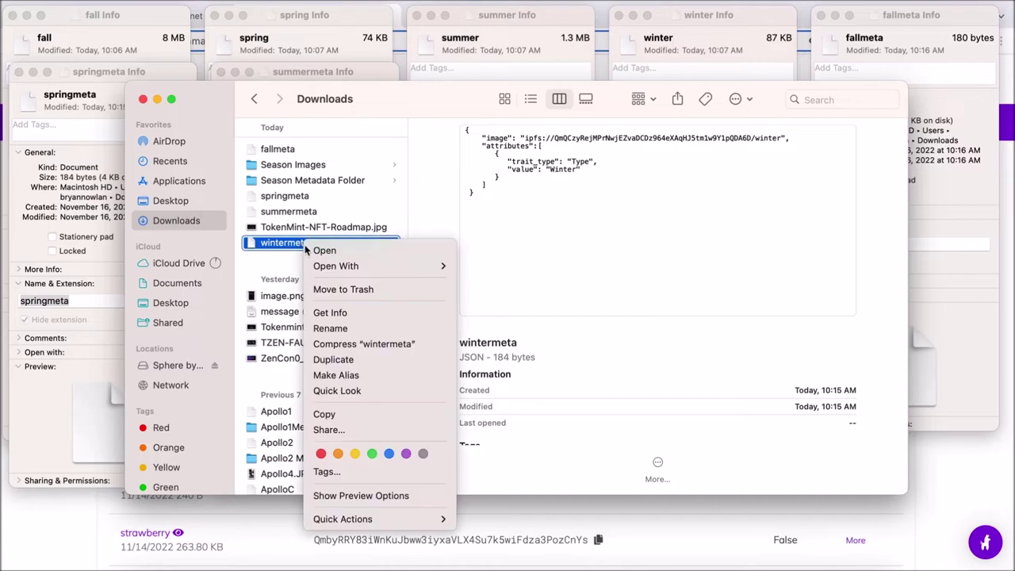
pyautogui.click(343, 325)
pyautogui.click(504, 302)
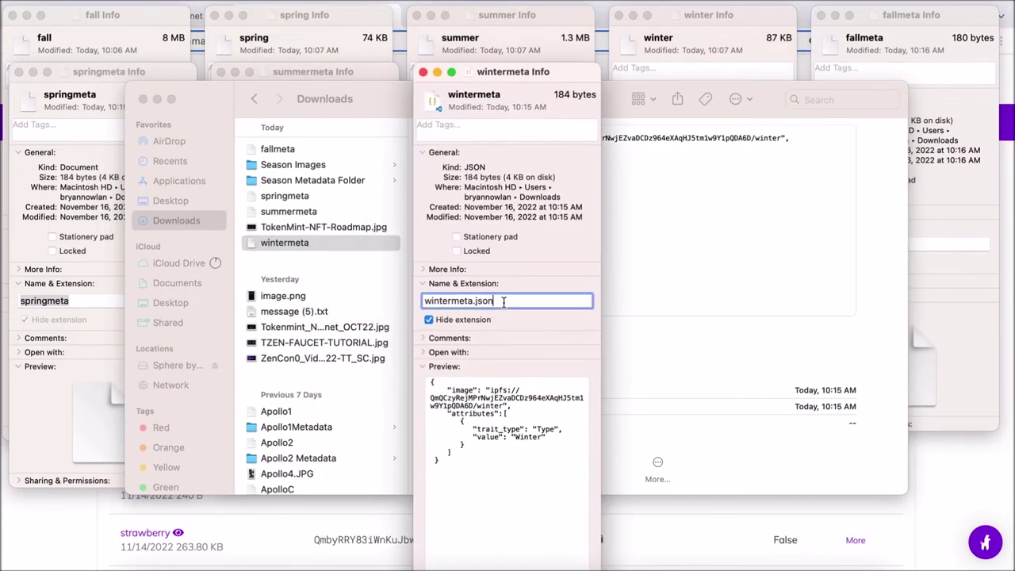
pyautogui.press('Return')
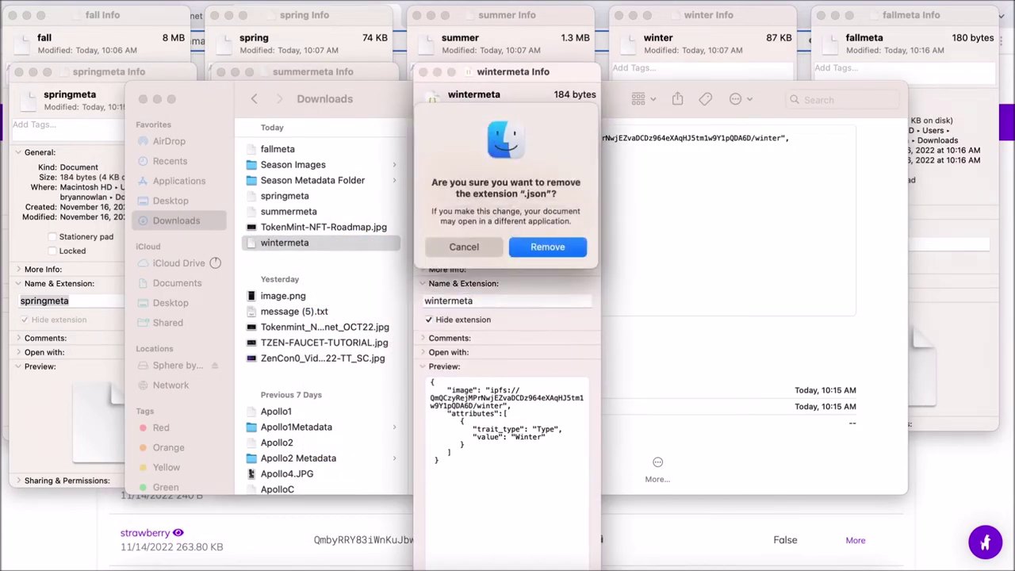
pyautogui.press('Return')
pyautogui.click(308, 212)
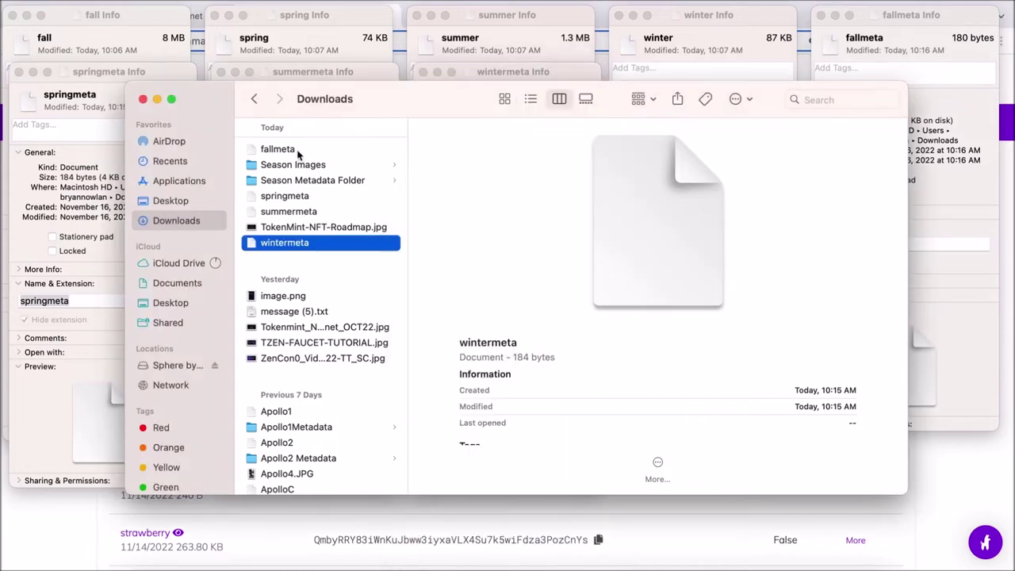
pyautogui.click(280, 149)
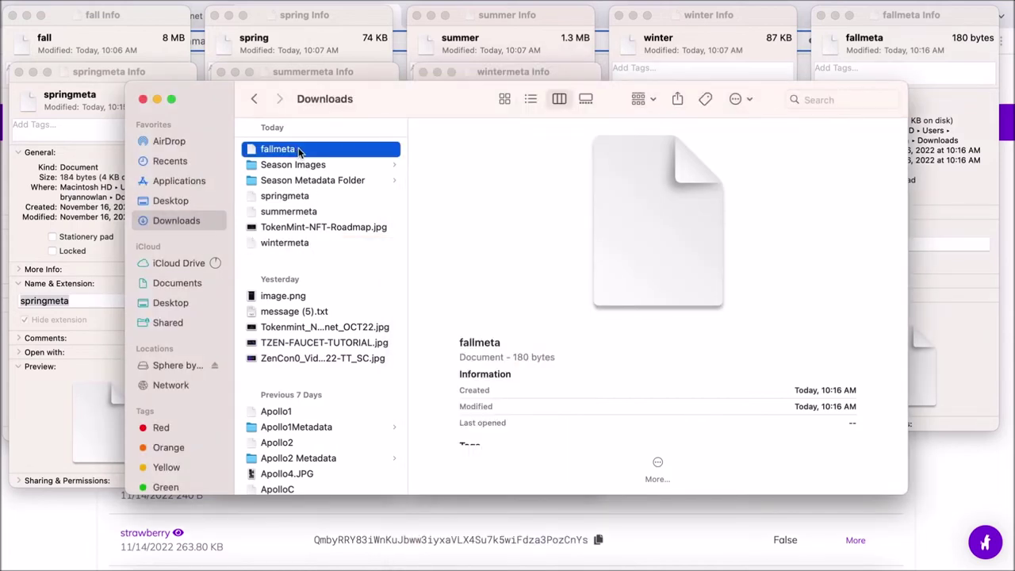
pyautogui.rightClick(300, 153)
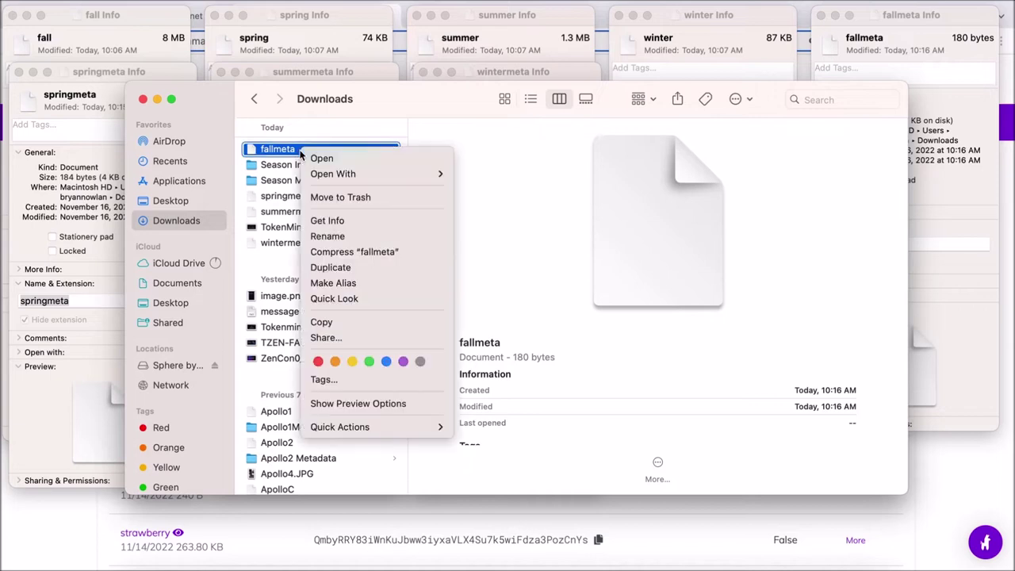
# Rename fallmeta, springmeta, summermeta and wintermeta to 1, 2, 3 and 4
pyautogui.click(329, 236)
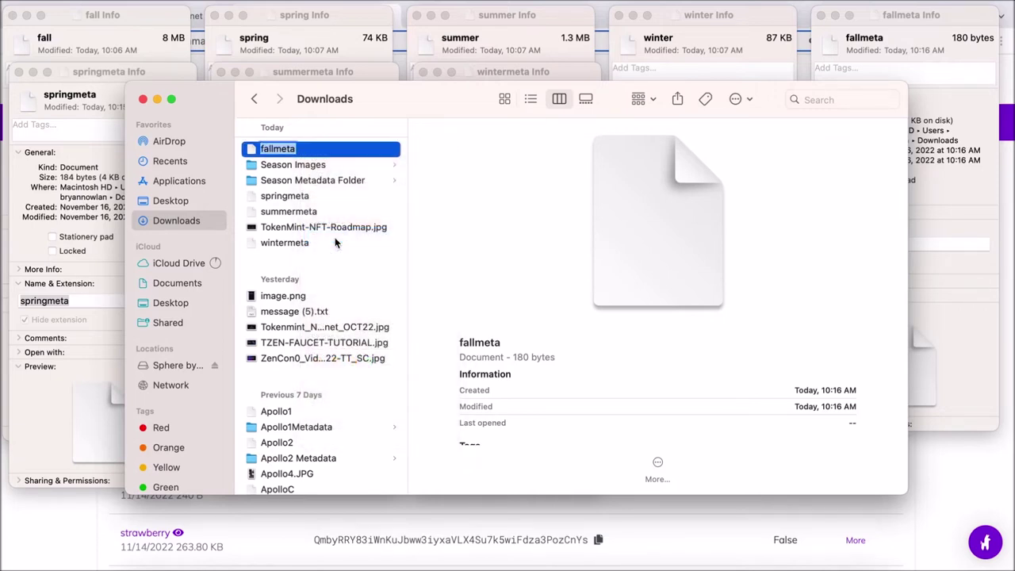
pyautogui.write('1')
pyautogui.click(294, 199)
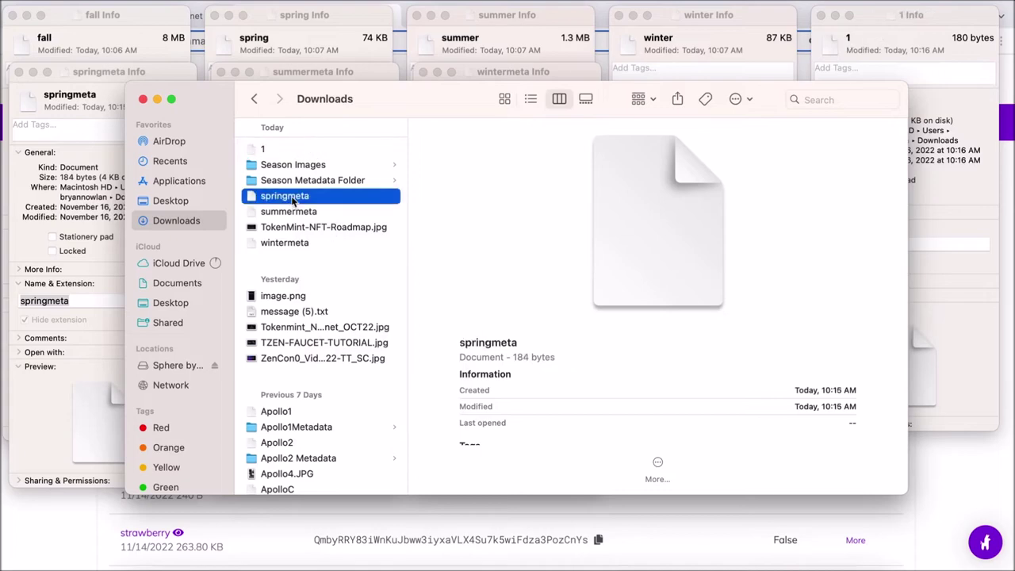
pyautogui.rightClick(295, 199)
pyautogui.write('2')
pyautogui.rightClick(290, 211)
pyautogui.click(325, 273)
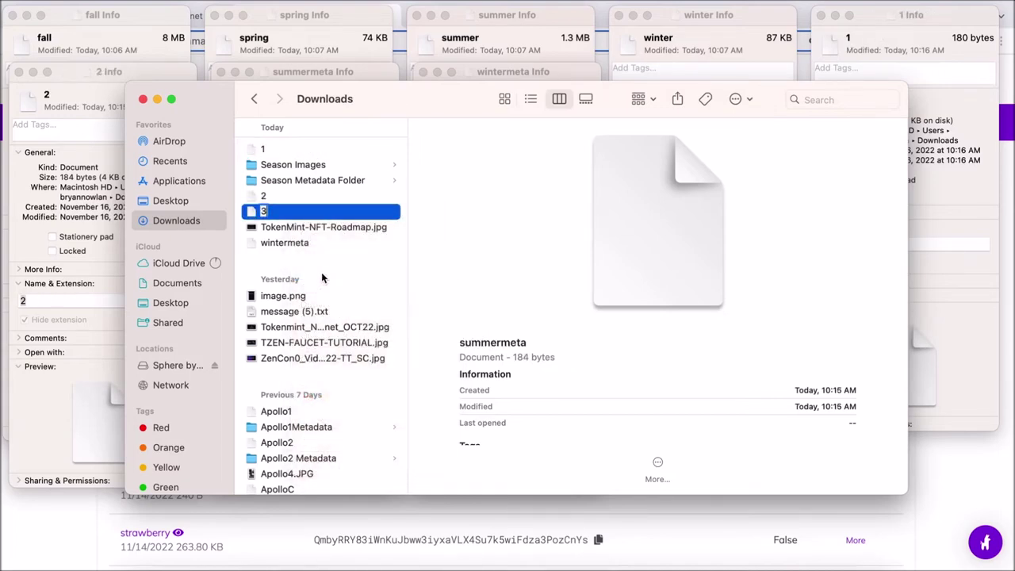
pyautogui.write('3')
pyautogui.rightClick(289, 243)
pyautogui.click(334, 303)
pyautogui.write('4')
pyautogui.press('Return')
# Select files 1–4 and drag them into Season Metadata Folder
pyautogui.click(299, 152)
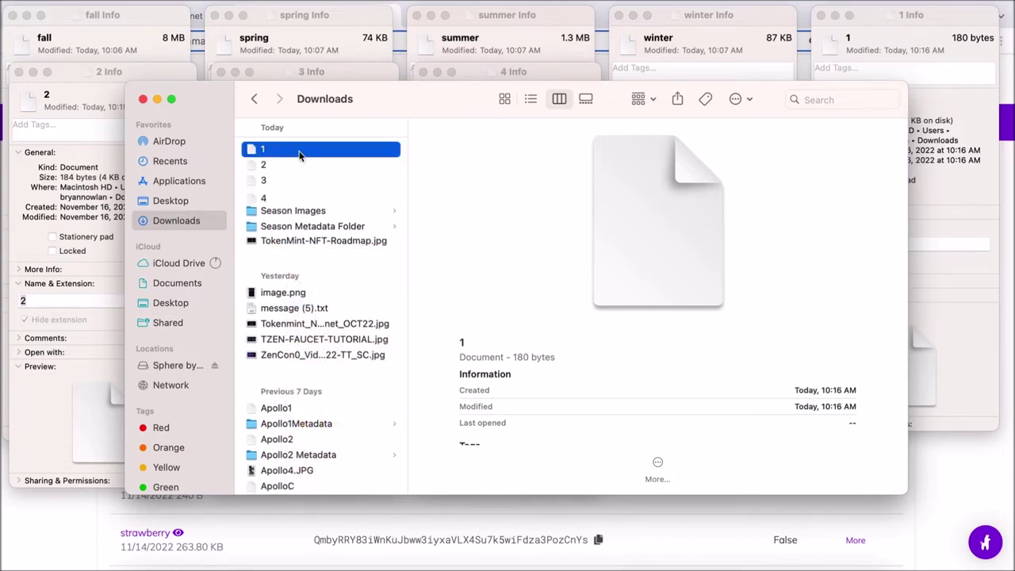
pyautogui.keyDown('shift'); pyautogui.click(283, 168); pyautogui.keyUp('shift')
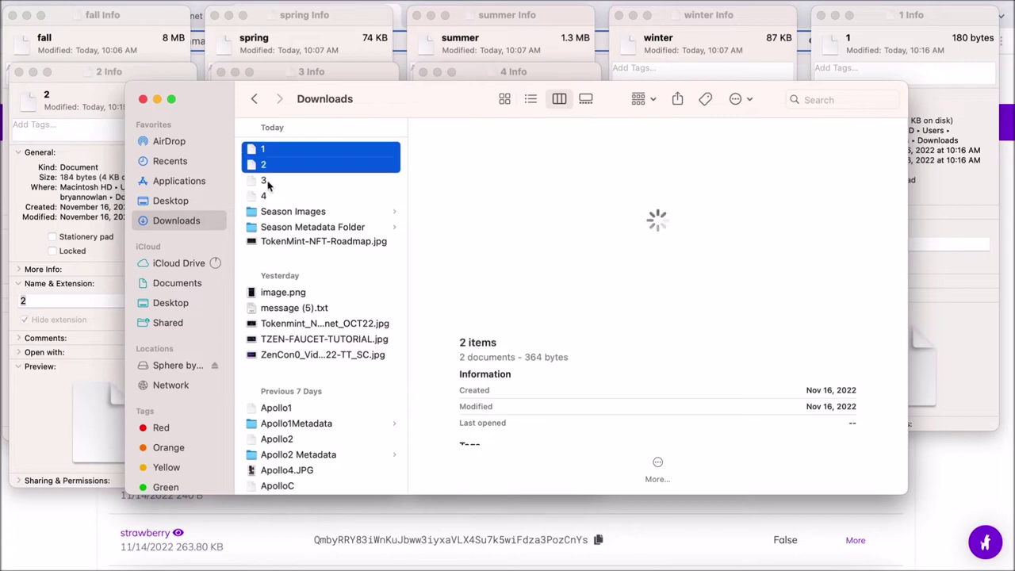
pyautogui.keyDown('shift'); pyautogui.click(269, 181); pyautogui.keyUp('shift')
pyautogui.keyDown('shift'); pyautogui.click(267, 196); pyautogui.keyUp('shift')
pyautogui.moveTo(254, 153); pyautogui.dragTo(313, 228)
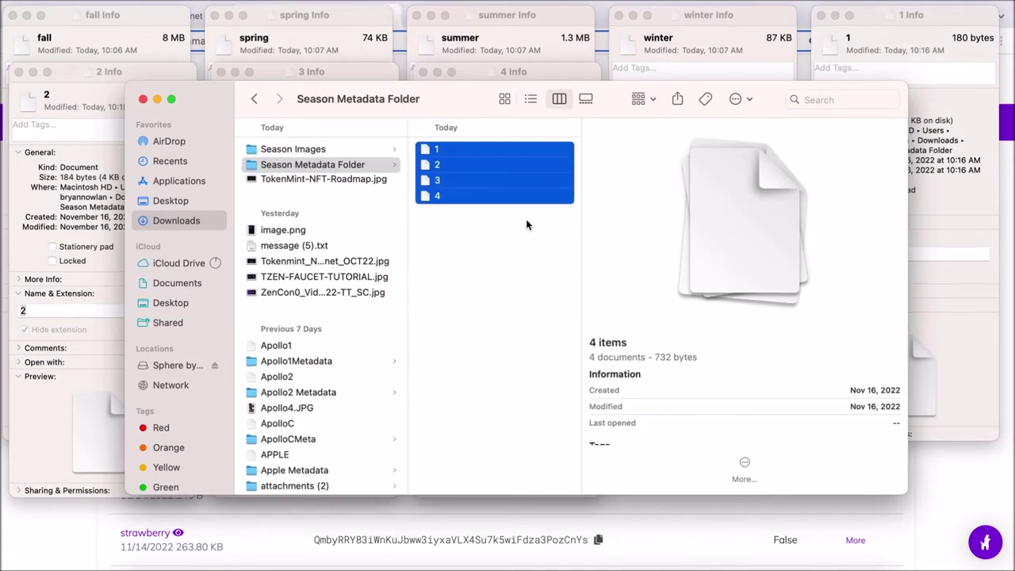
pyautogui.click(1005, 147)
# Choose Downloads/Season Metadata Folder for a Pinata folder upload and allow Chrome to upload it
pyautogui.click(190, 241)
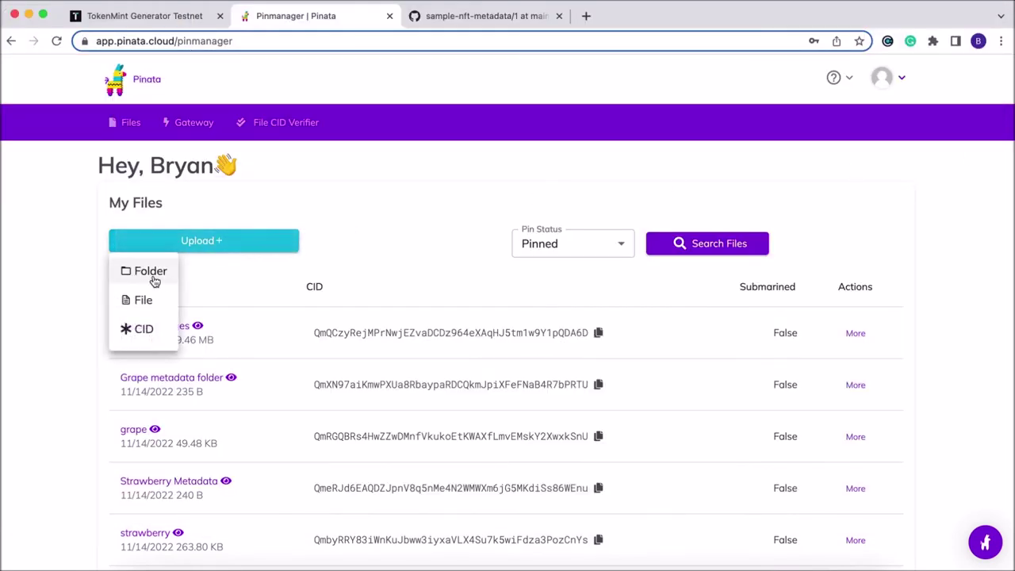
pyautogui.click(154, 277)
pyautogui.click(520, 380)
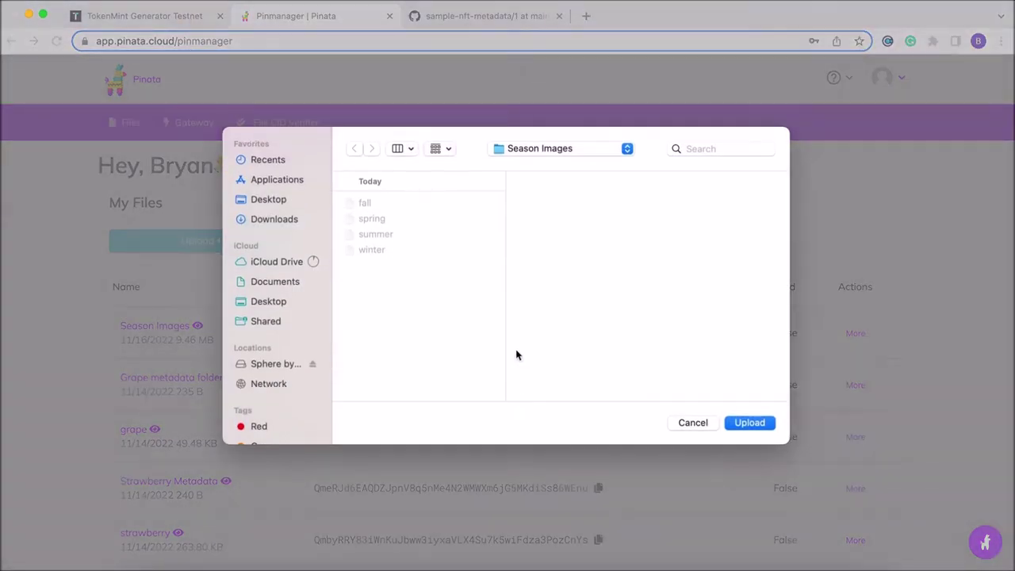
pyautogui.click(273, 219)
pyautogui.click(418, 218)
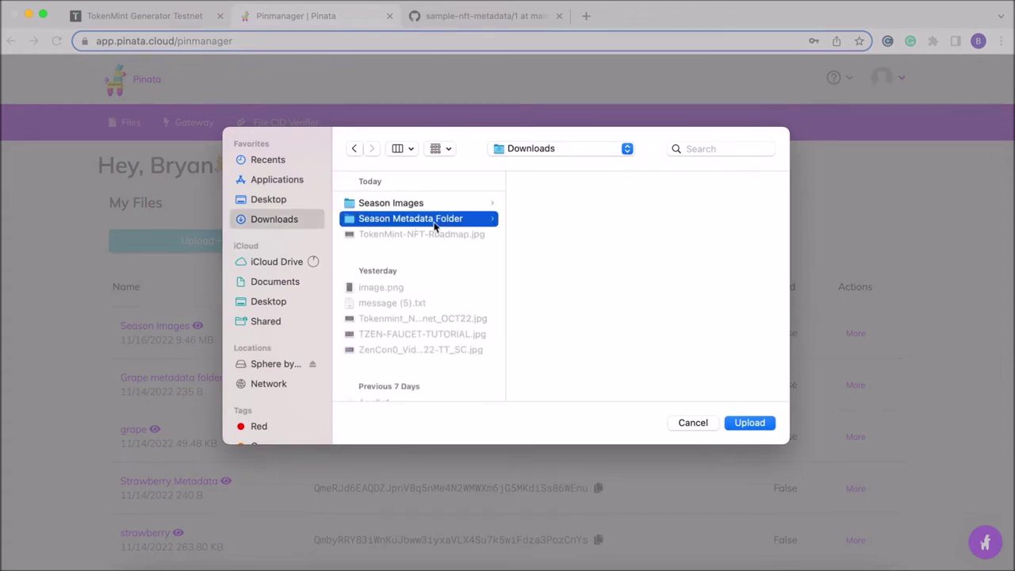
pyautogui.click(749, 423)
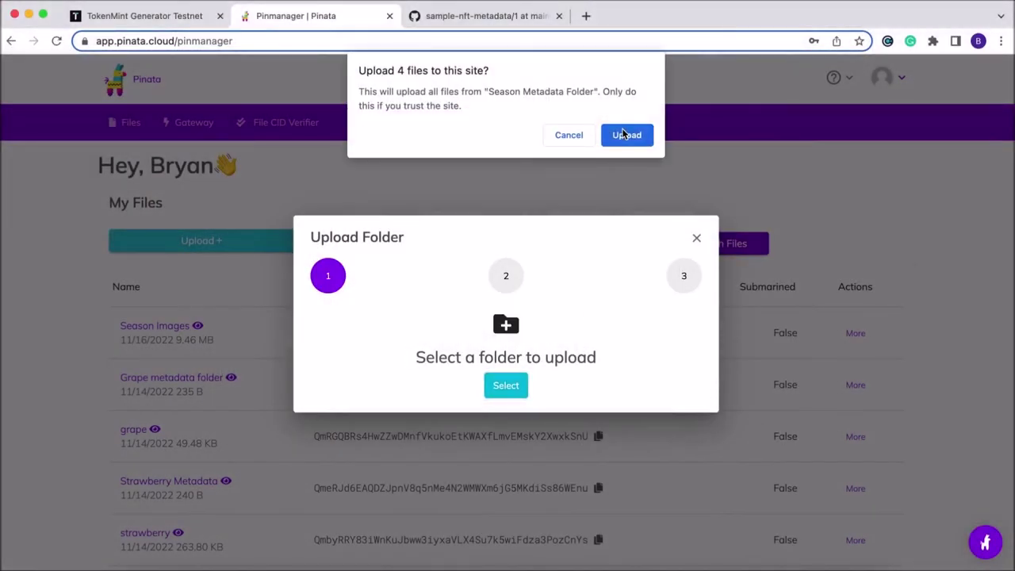
pyautogui.click(626, 134)
# Name the upload 'Season metadata folder', upload it, and copy its CID
pyautogui.click(469, 358)
pyautogui.write('Season metadata folder')
pyautogui.click(544, 403)
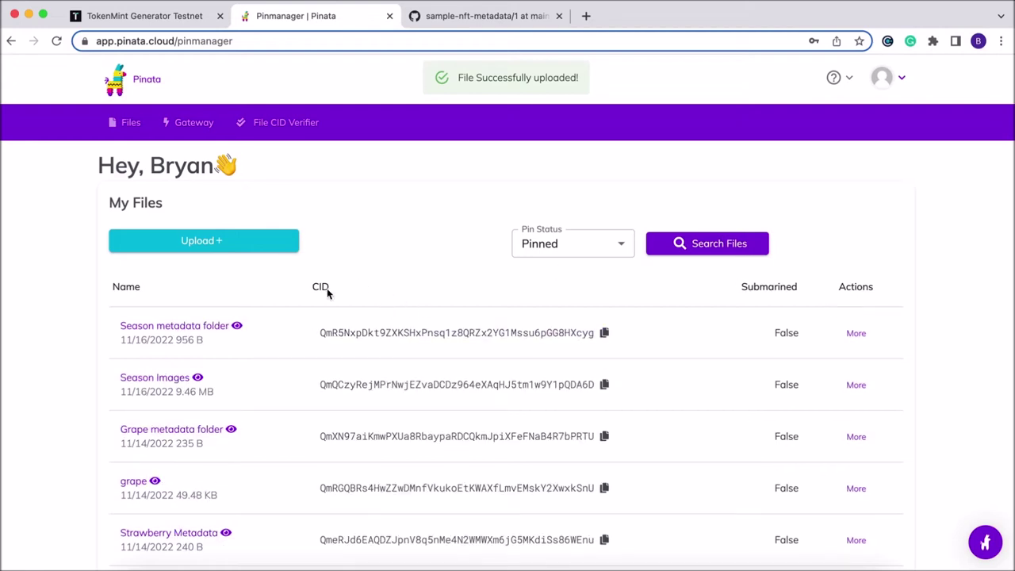
pyautogui.click(604, 334)
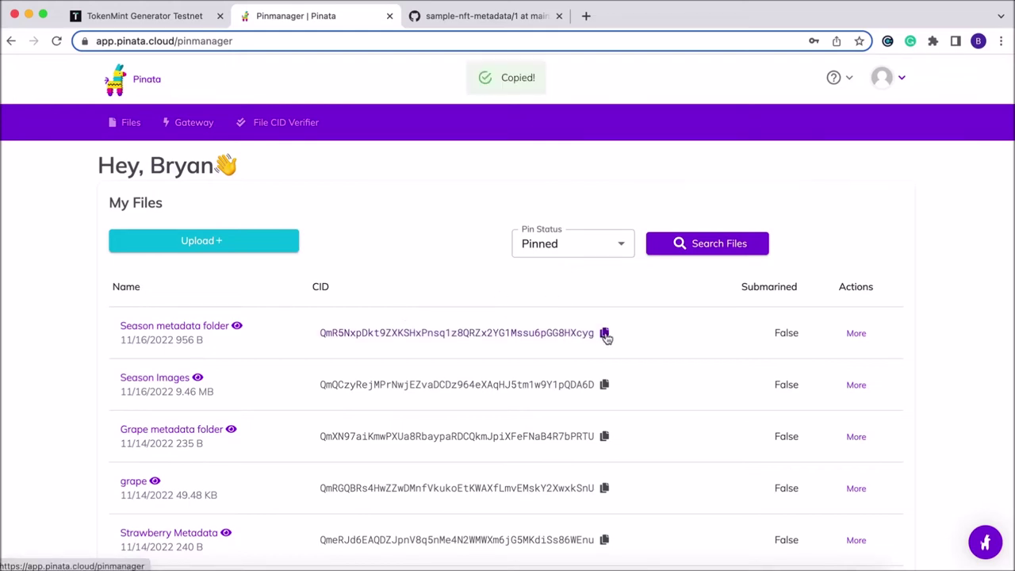
pyautogui.click(154, 19)
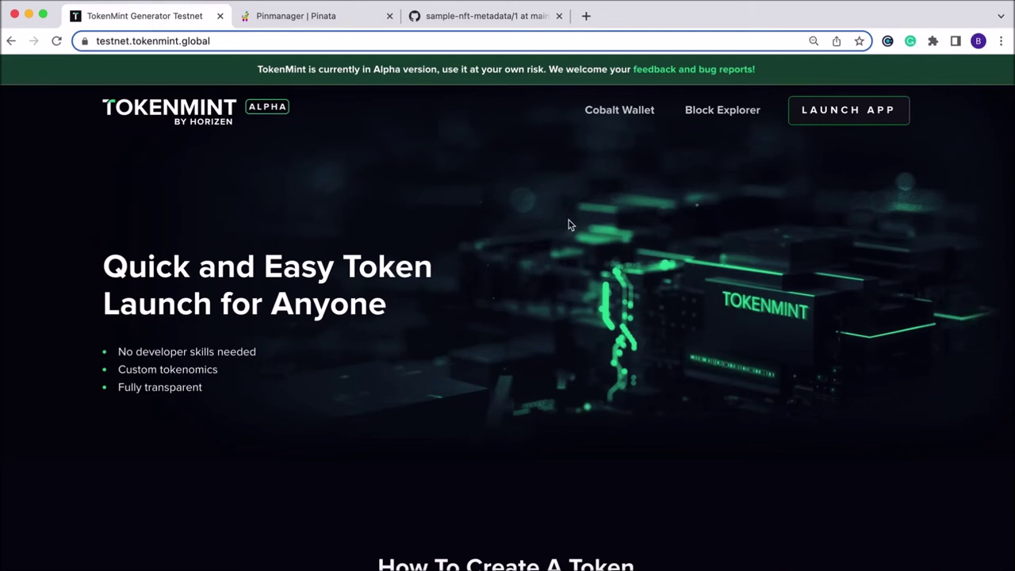
# Launch TokenMint, reload it, and start a new NFT collection
pyautogui.click(815, 118)
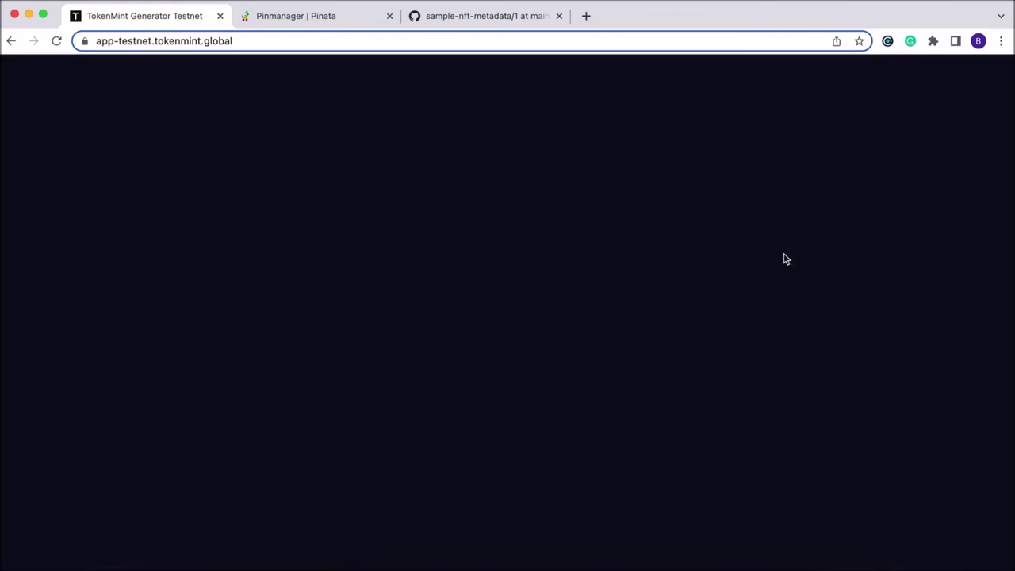
pyautogui.click(56, 42)
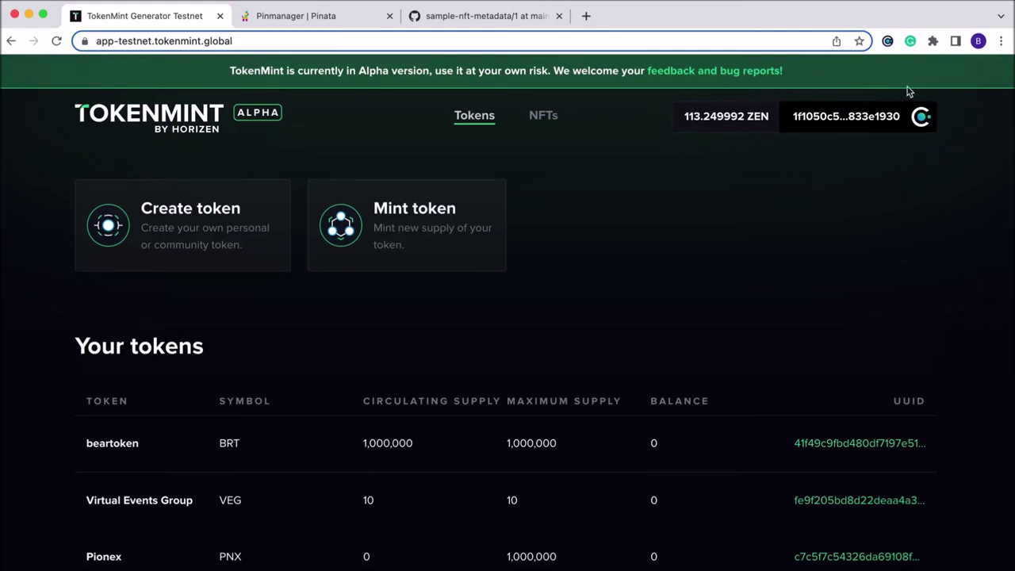
pyautogui.click(547, 120)
pyautogui.click(183, 222)
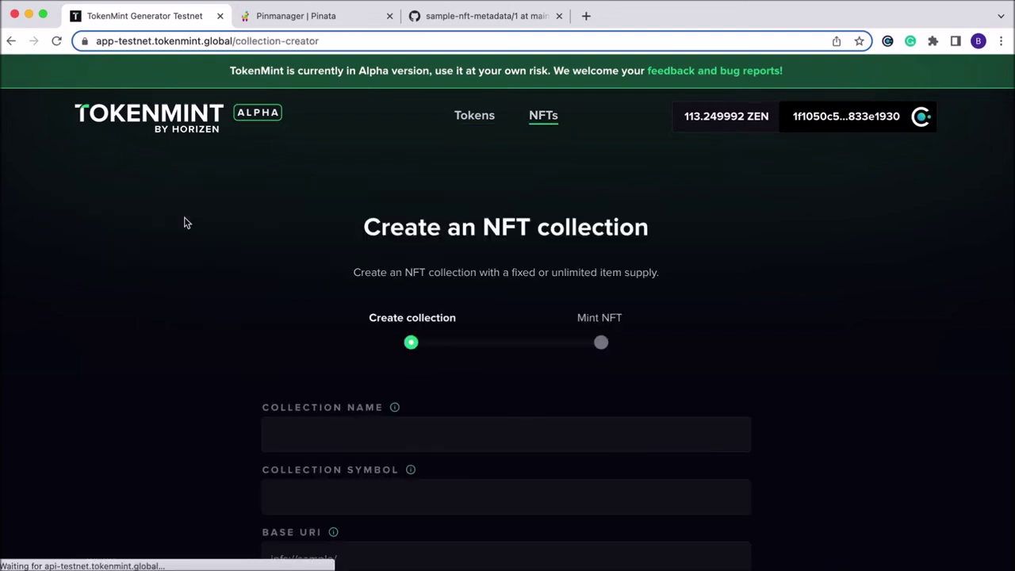
# Enter collection name Season and symbol SEAS
pyautogui.scroll(-1, 349, 356)
pyautogui.click(483, 350)
pyautogui.write('Season')
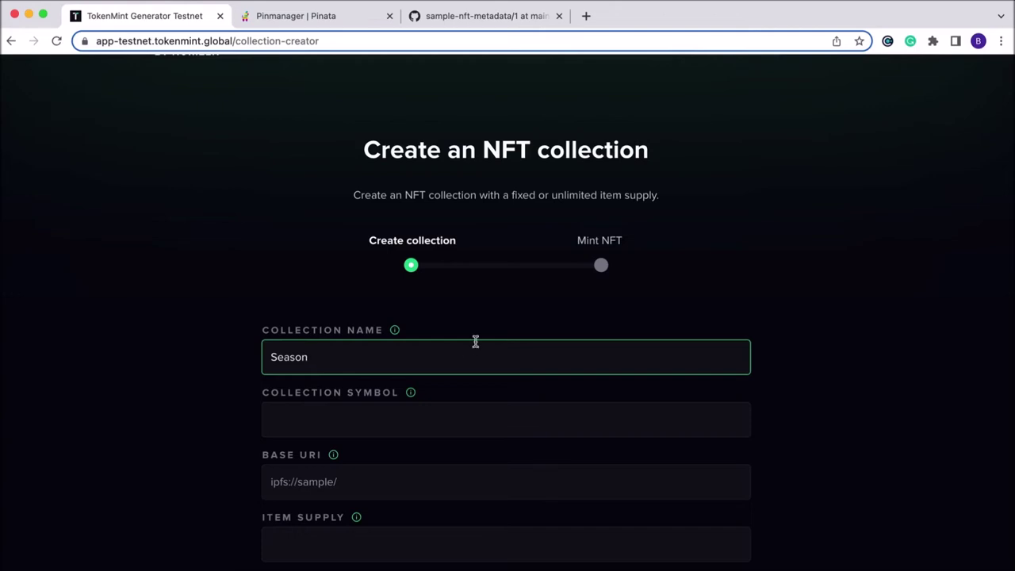
pyautogui.scroll(-2, 476, 342)
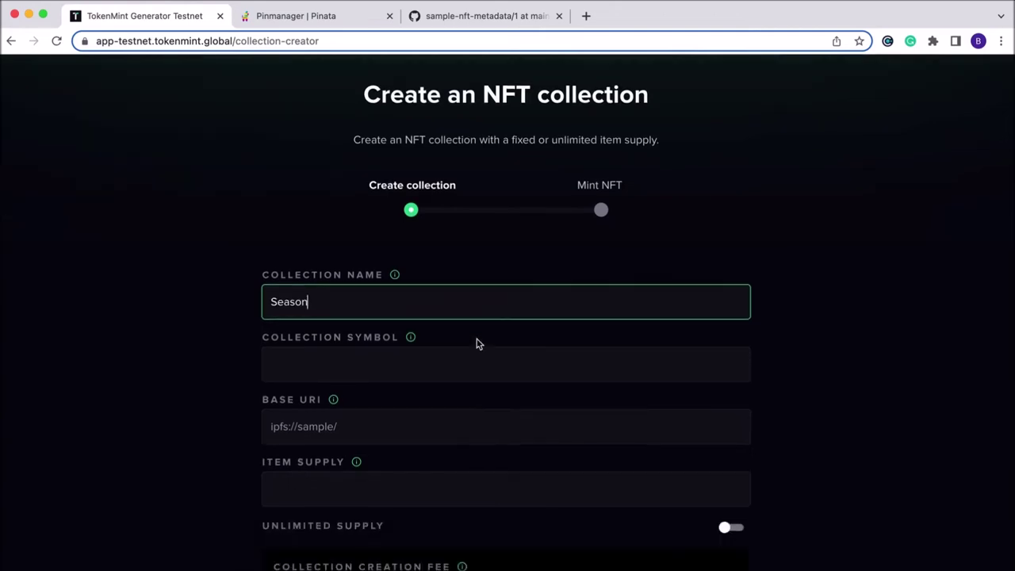
pyautogui.click(367, 339)
pyautogui.write('SE')
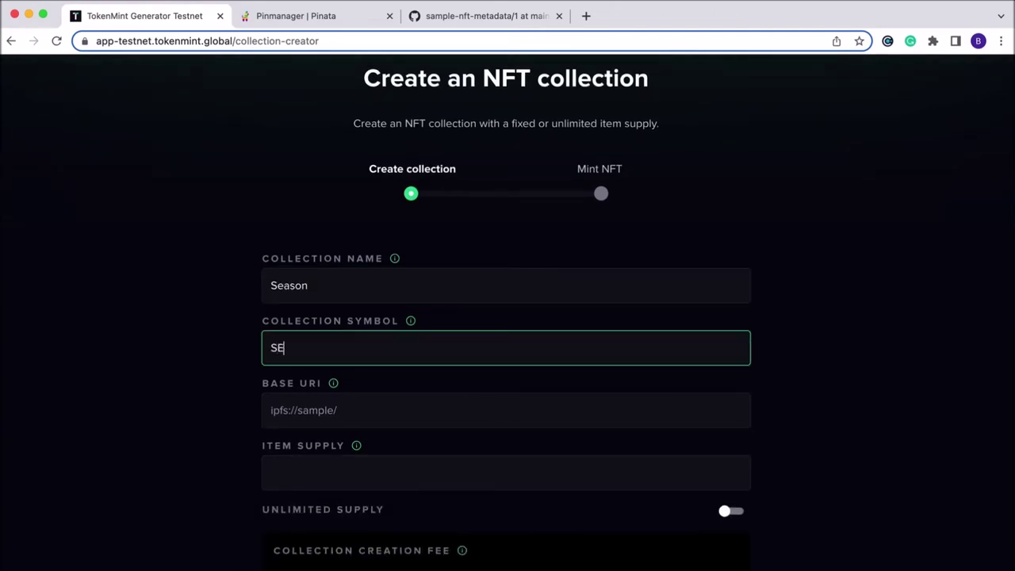
pyautogui.scroll(-2, 364, 325)
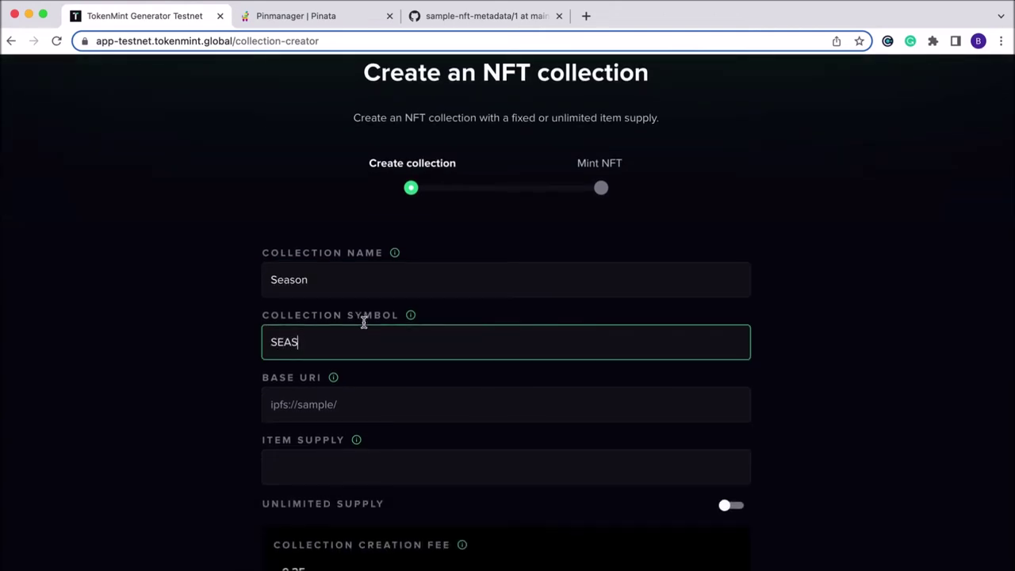
# Set the base URI to ipfs:// plus the copied CID and a trailing slash, supply 4, and accept terms
pyautogui.click(373, 349)
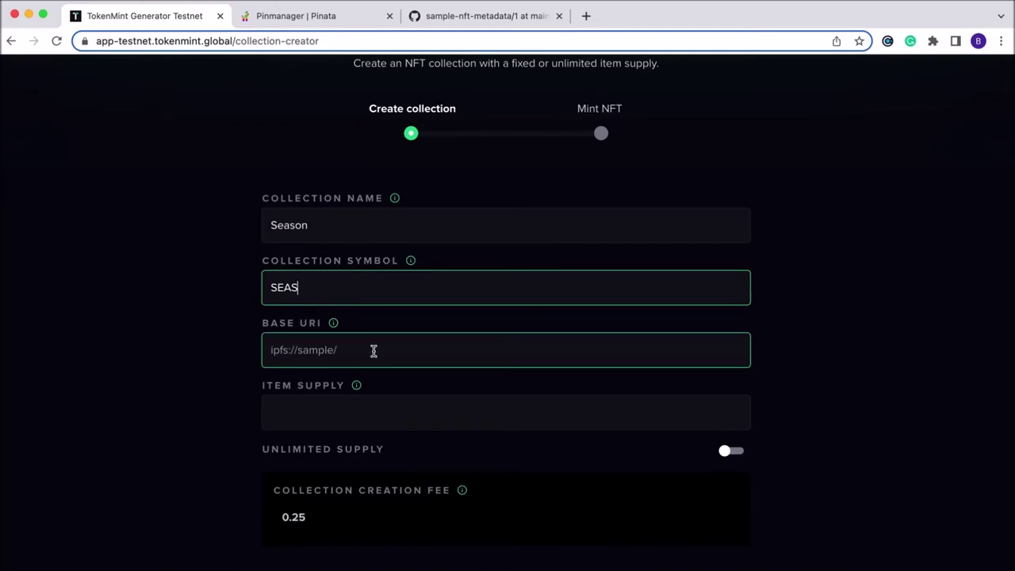
pyautogui.write('ipfs:/')
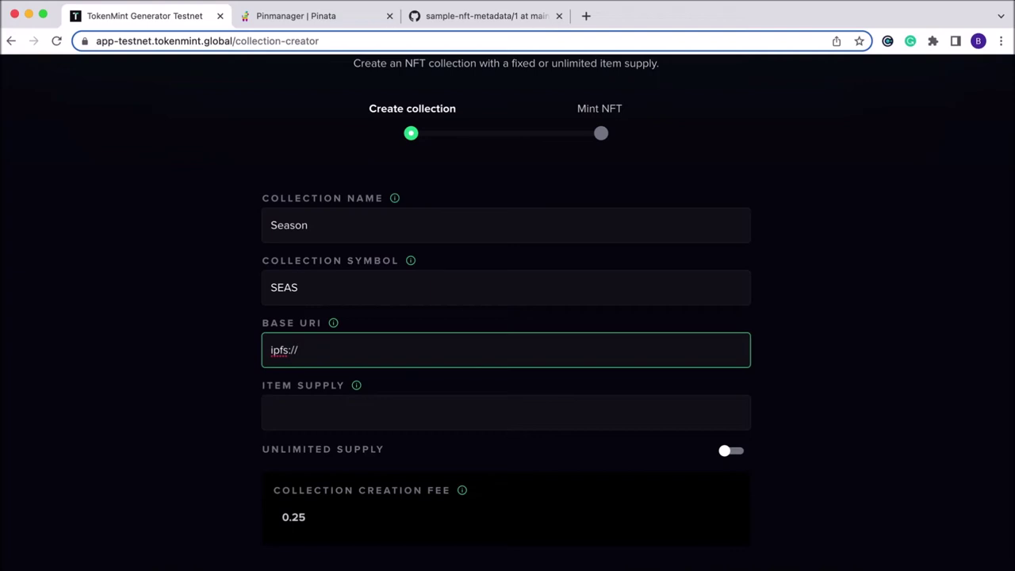
pyautogui.write('/')
pyautogui.write('QmR5NxpDkt9ZXKSHxPnsq1z8QRZx2YG1Mssu6pGG8HXcyg')
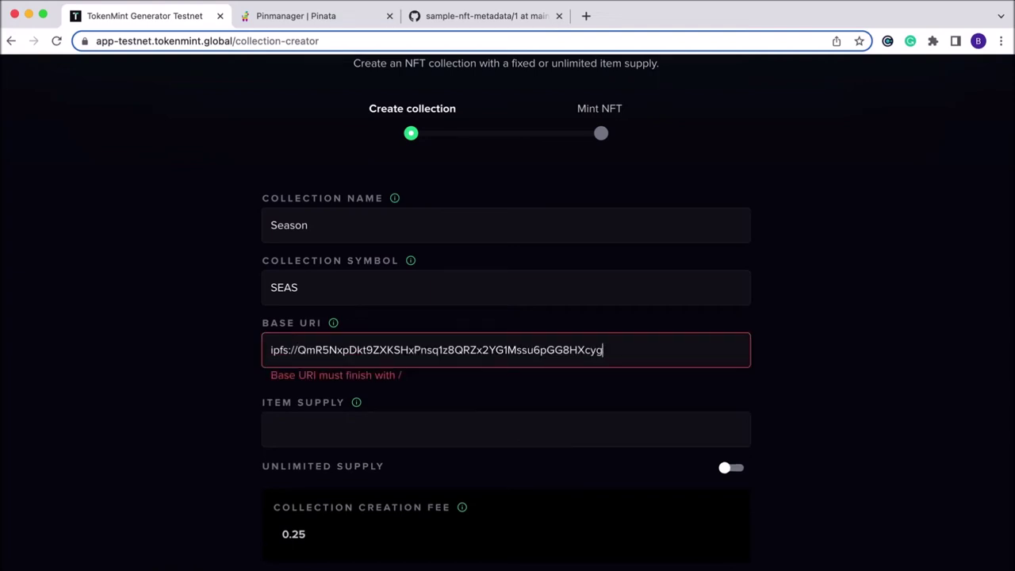
pyautogui.write('/')
pyautogui.scroll(-2, 370, 357)
pyautogui.click(359, 333)
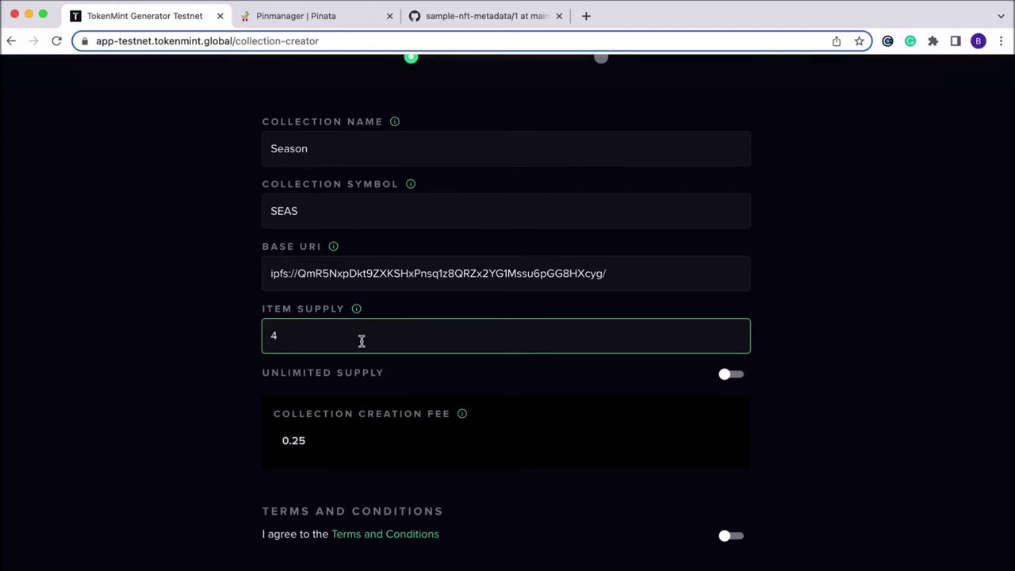
pyautogui.scroll(-3, 249, 350)
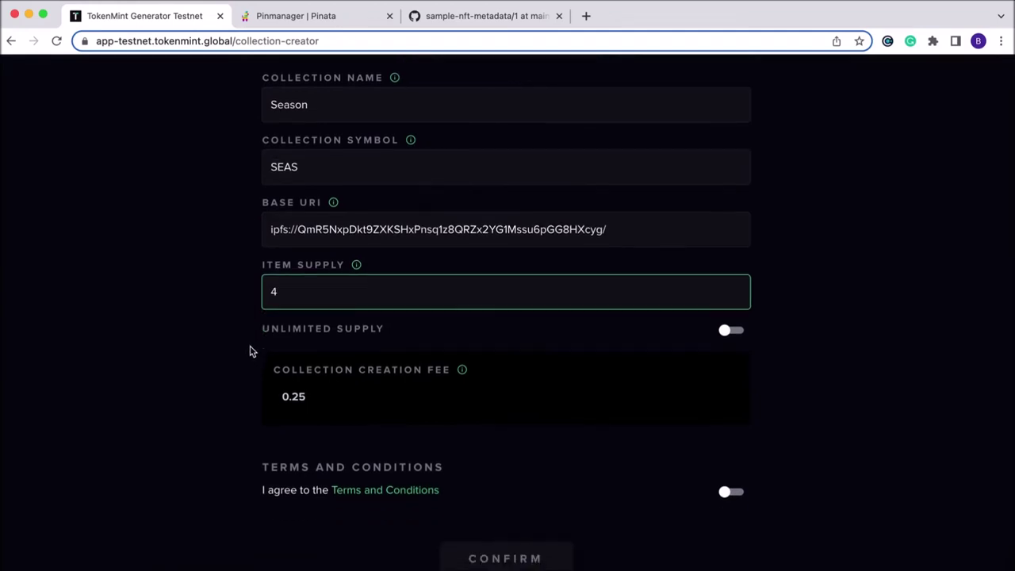
pyautogui.click(731, 441)
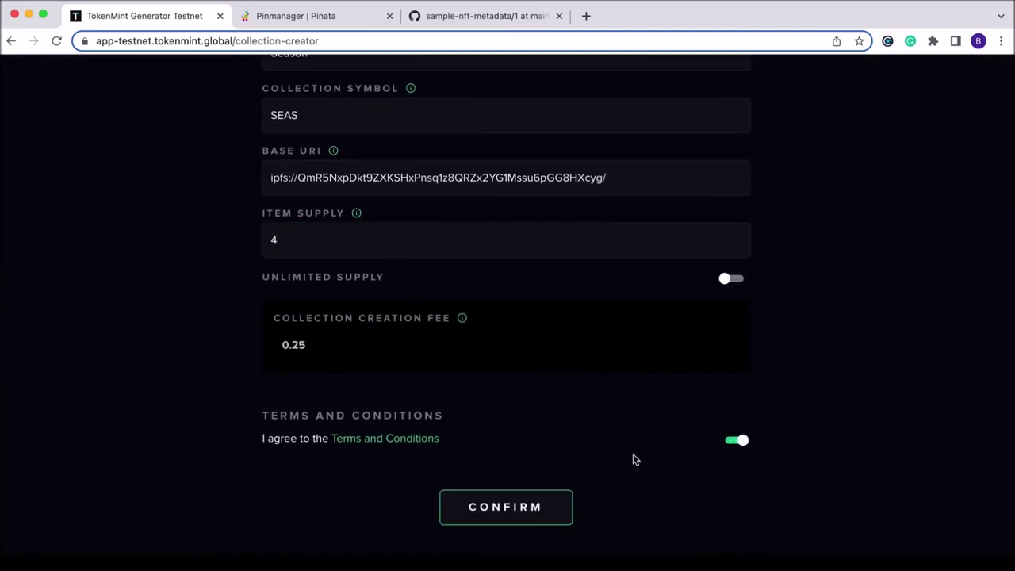
pyautogui.scroll(-1, 603, 464)
# Confirm the Season collection and sign the transaction with the Cobalt wallet password
pyautogui.click(520, 475)
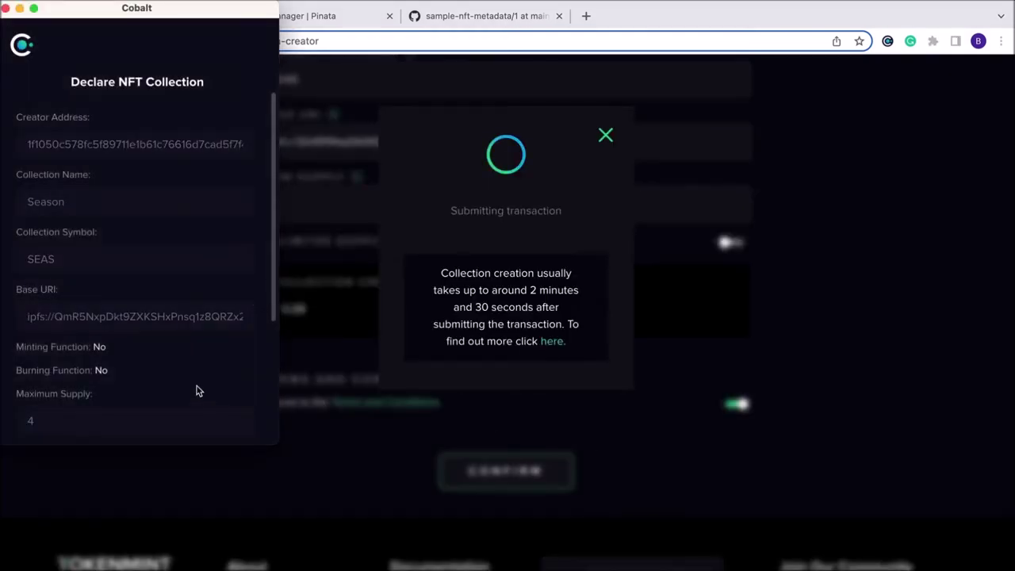
pyautogui.scroll(-5, 188, 390)
pyautogui.click(133, 346)
pyautogui.write('•••••••••')
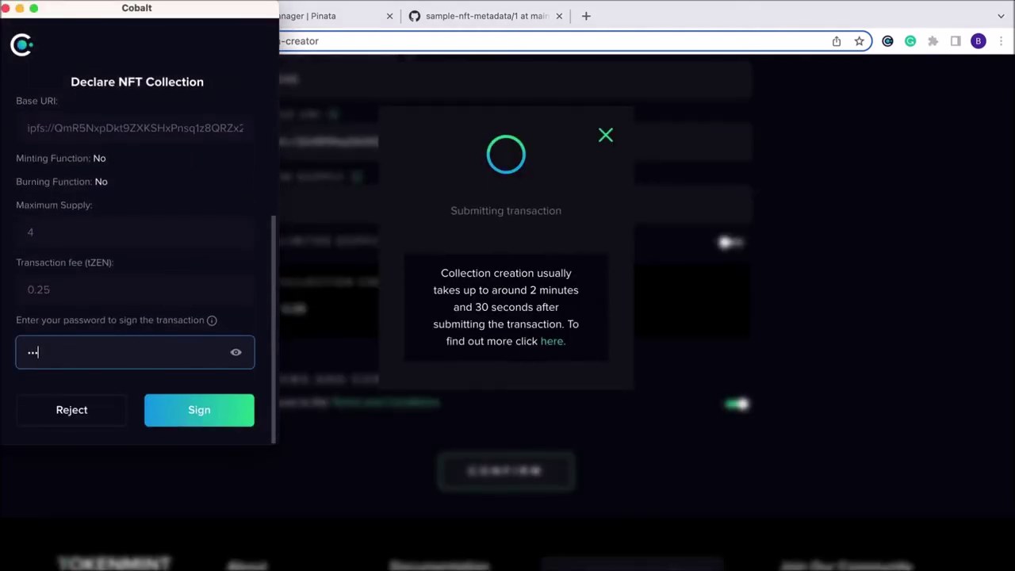
pyautogui.write('••••••••')
pyautogui.press('Return')
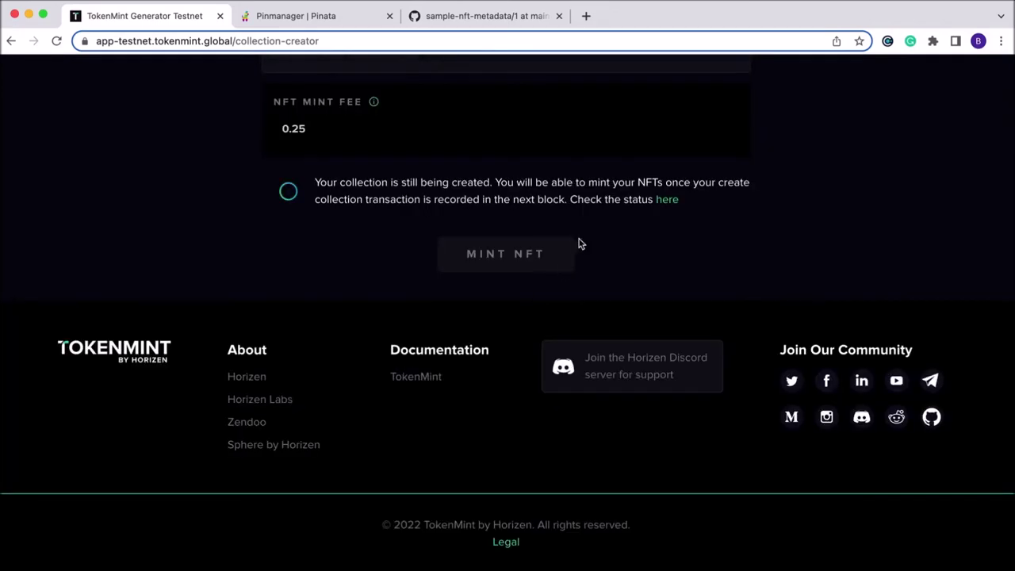
# Check the collection transaction in the explorer, then go back to the Mint NFT step
pyautogui.rightClick(660, 203)
pyautogui.click(675, 211)
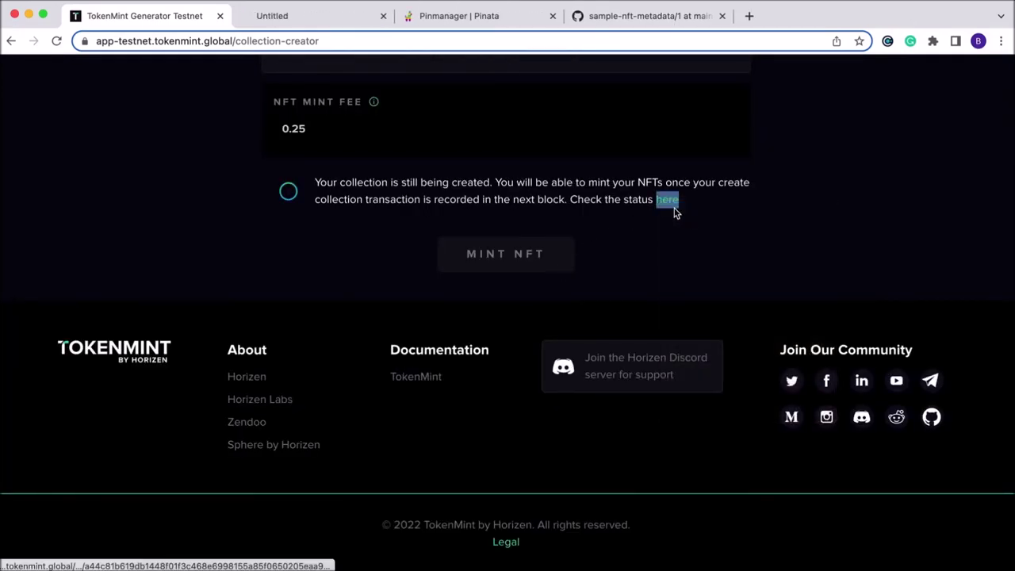
pyautogui.click(291, 16)
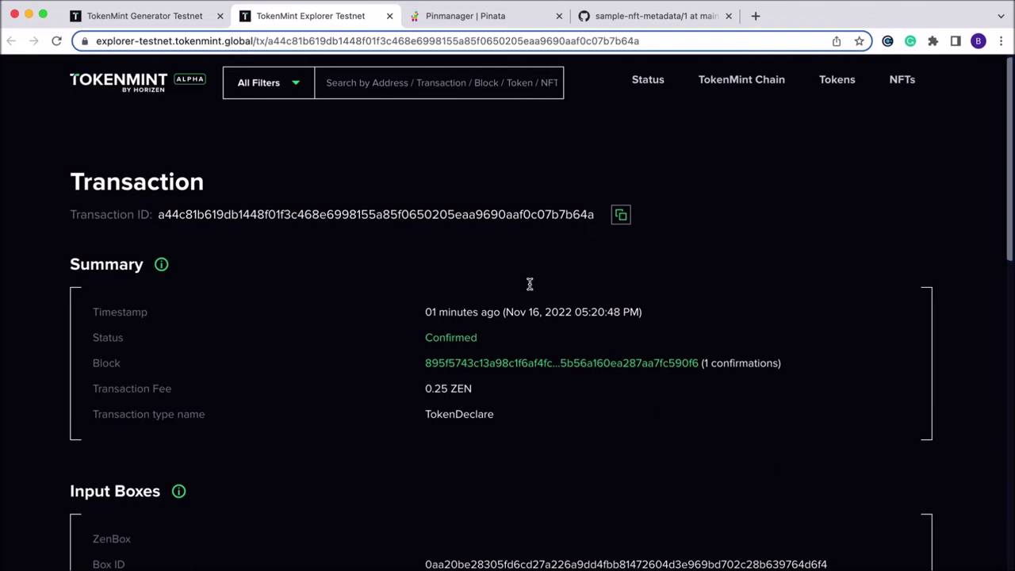
pyautogui.click(147, 24)
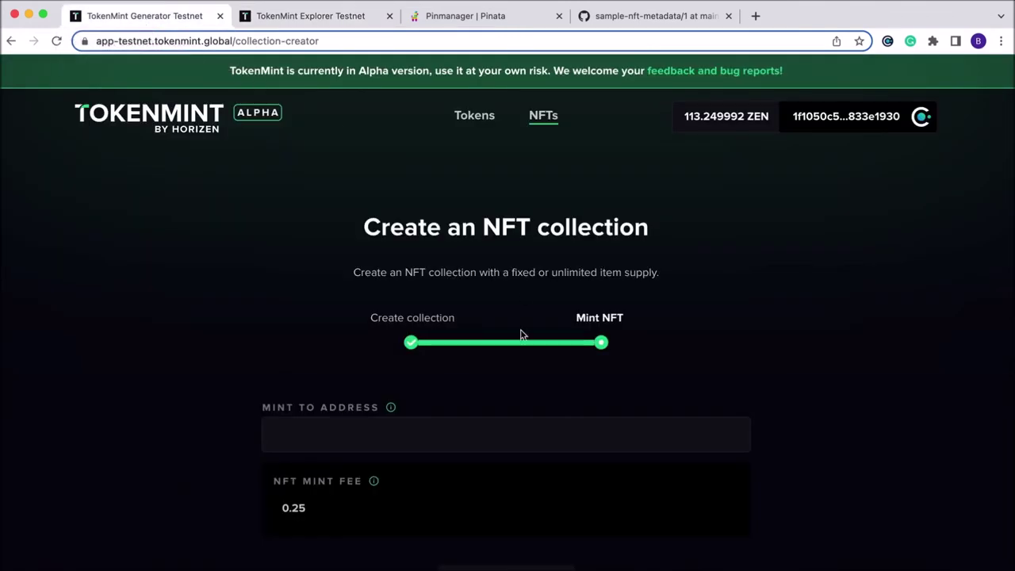
pyautogui.scroll(-1, 512, 353)
pyautogui.click(441, 376)
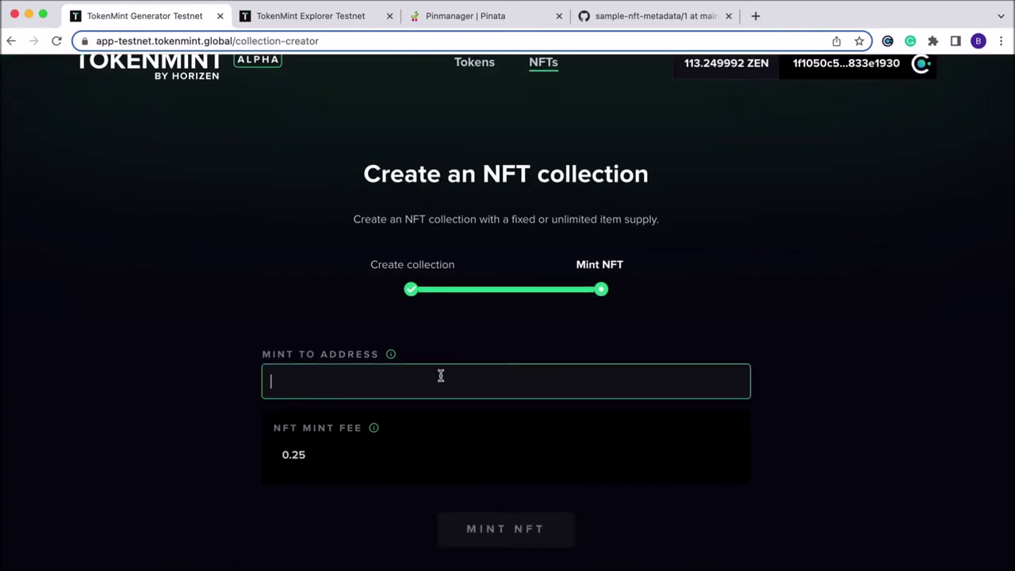
# Copy the Cobalt wallet address and paste it into Mint To Address
pyautogui.click(887, 41)
pyautogui.click(722, 165)
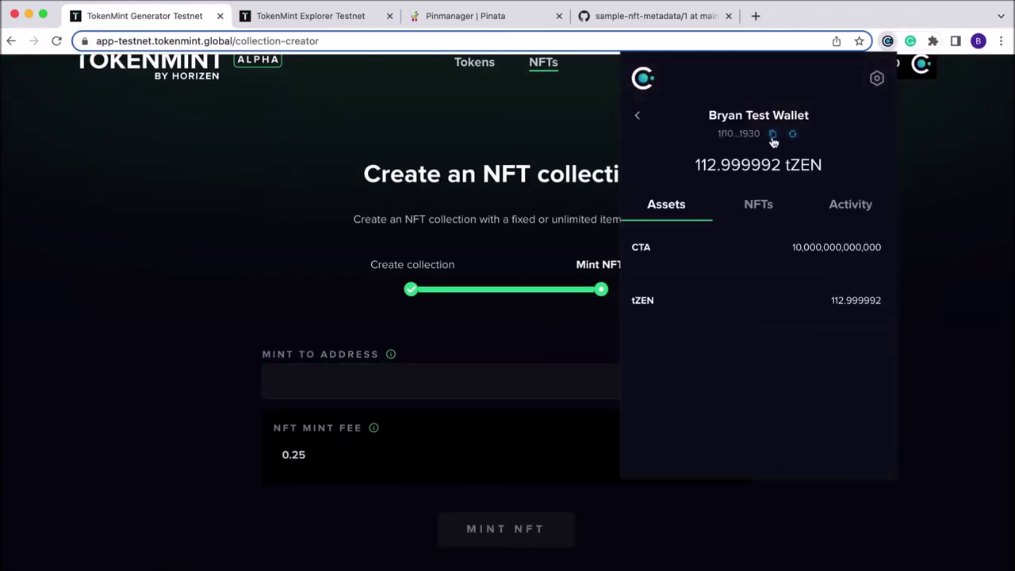
pyautogui.click(376, 384)
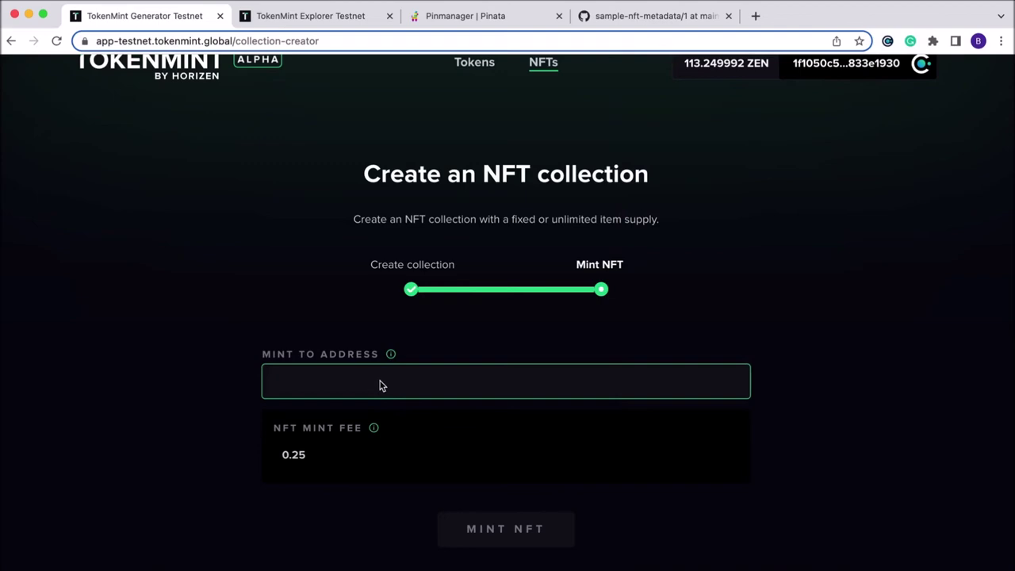
pyautogui.write('1f1050c578fc5f89711e1b61c76616d7cad5f7f4529e872fe743ef08833e1930')
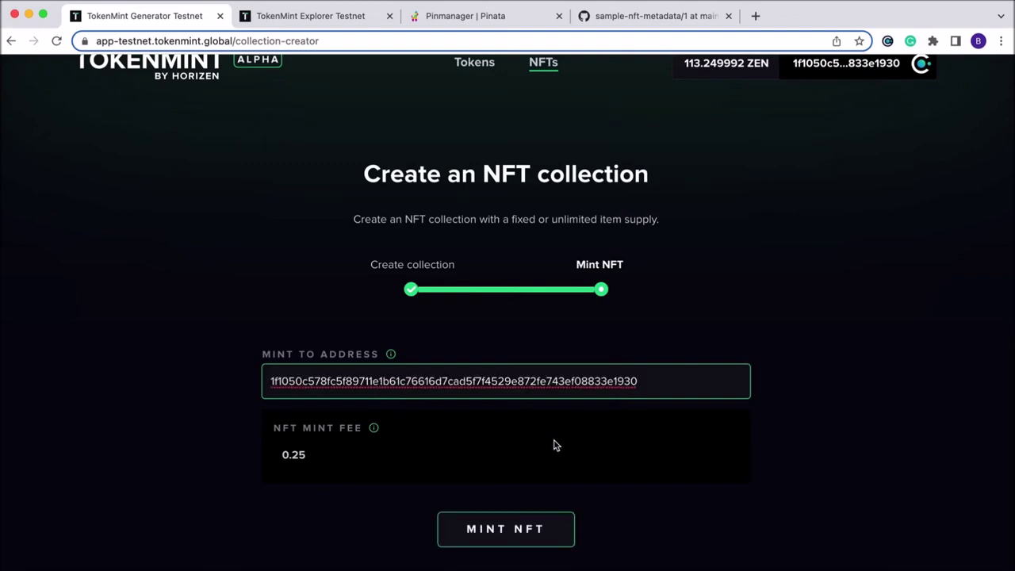
pyautogui.scroll(-1, 539, 476)
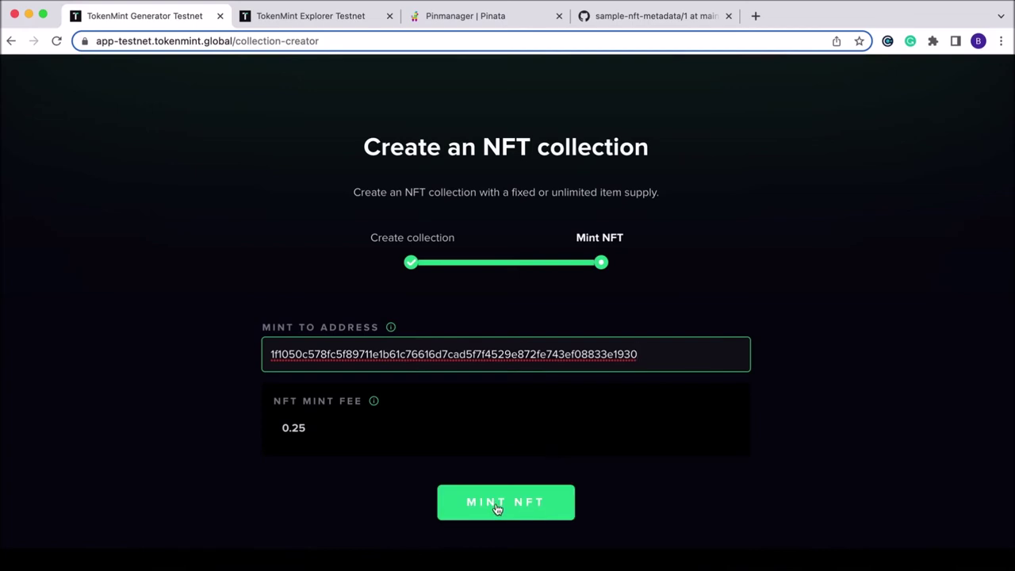
# Mint the first Season NFT, signing with the wallet password
pyautogui.click(497, 508)
pyautogui.click(118, 373)
pyautogui.write('********')
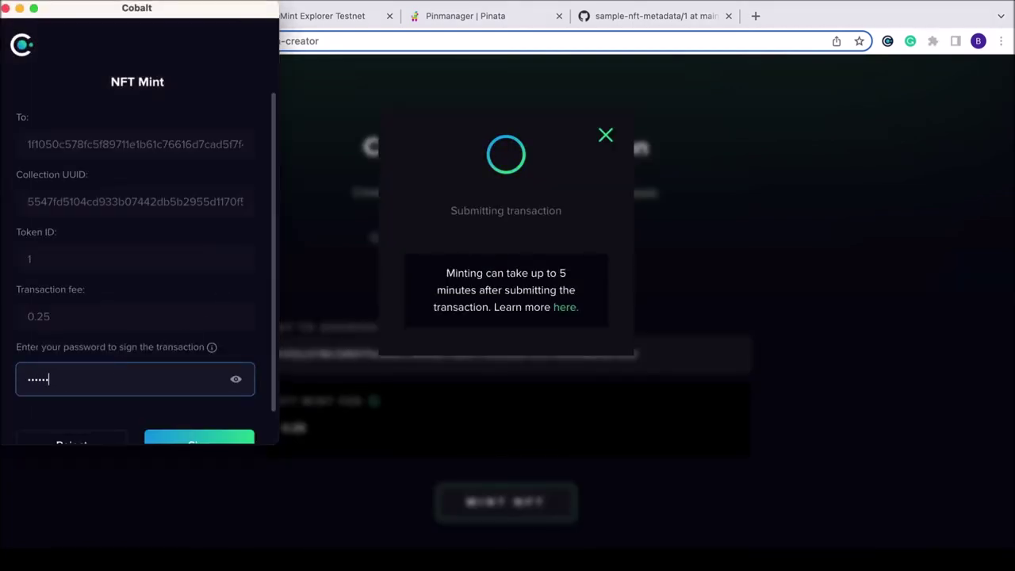
pyautogui.write('*******')
pyautogui.press('Return')
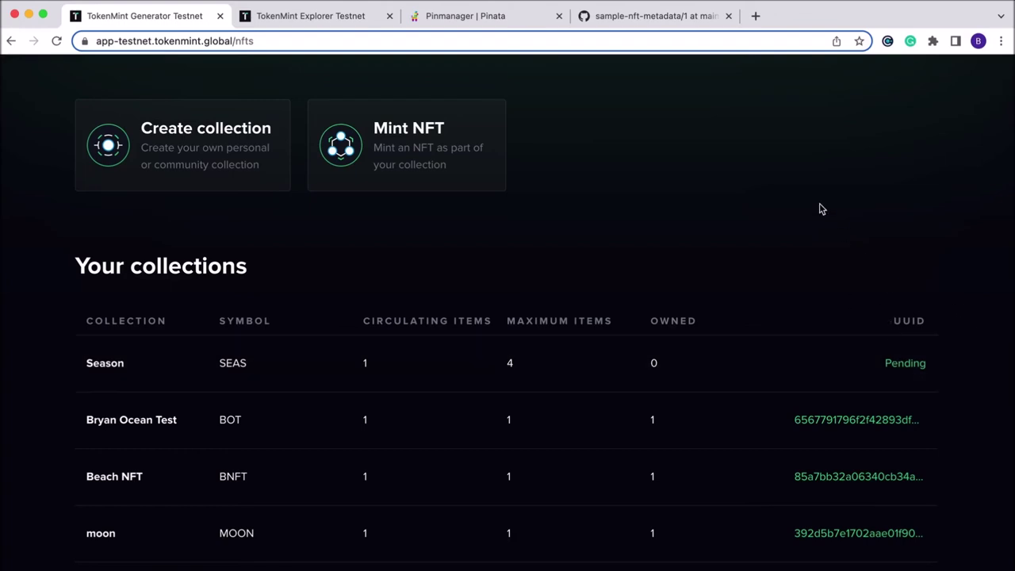
# Submit a new NFT mint into the SEAS collection from the Mint NFT form
pyautogui.scroll(2, 706, 287)
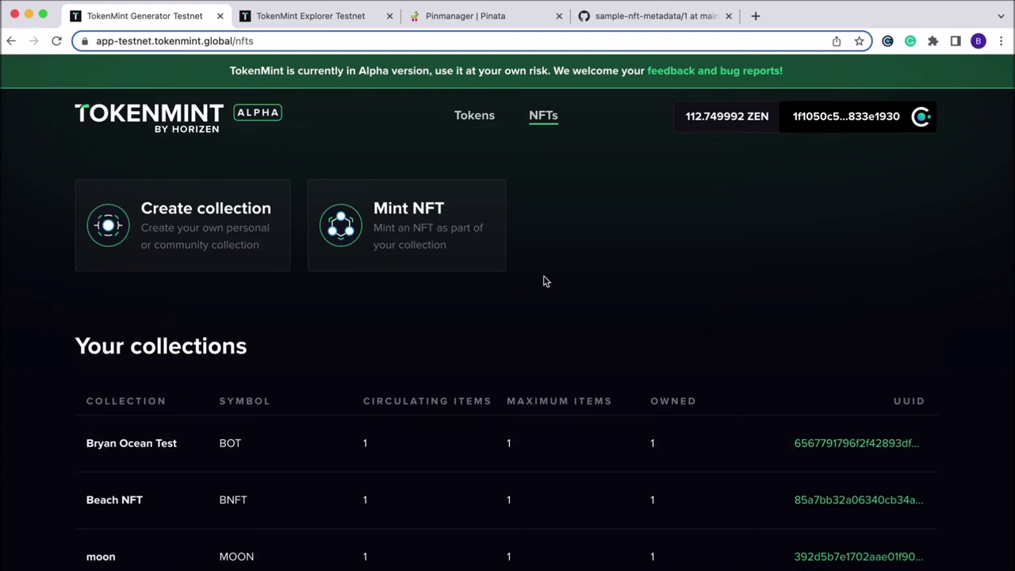
pyautogui.click(385, 227)
pyautogui.scroll(-2, 238, 277)
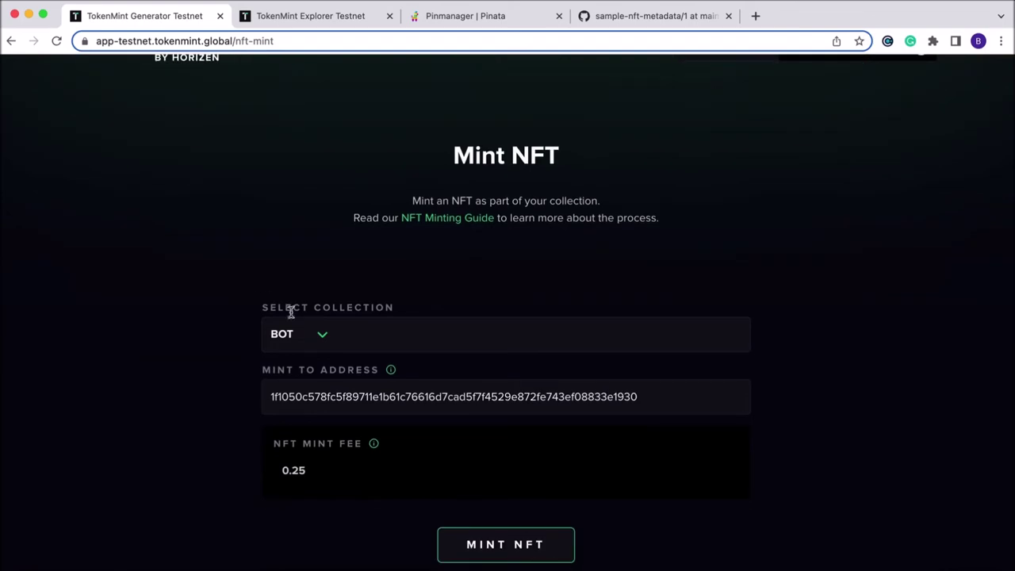
pyautogui.click(325, 338)
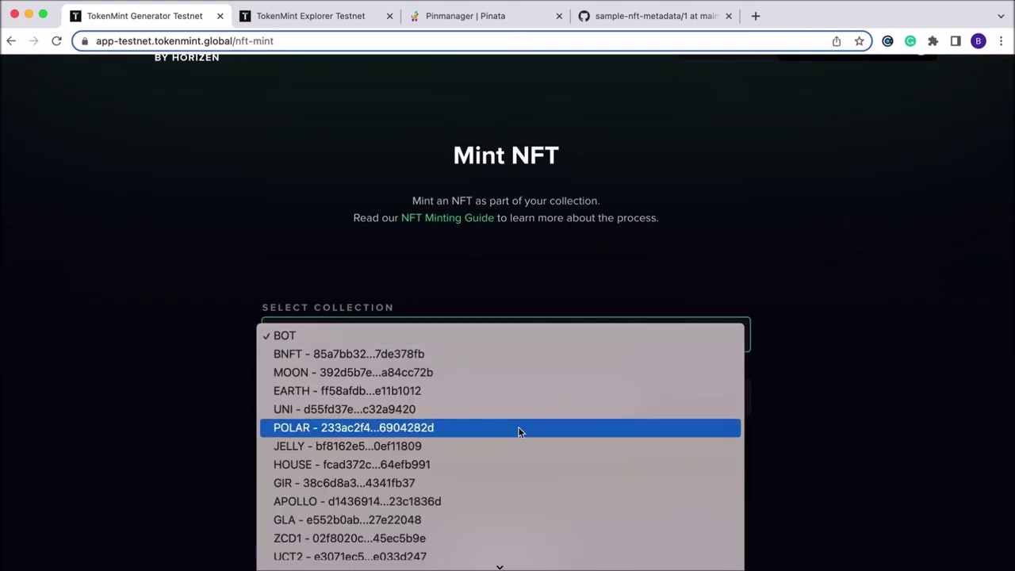
pyautogui.scroll(-10, 521, 428)
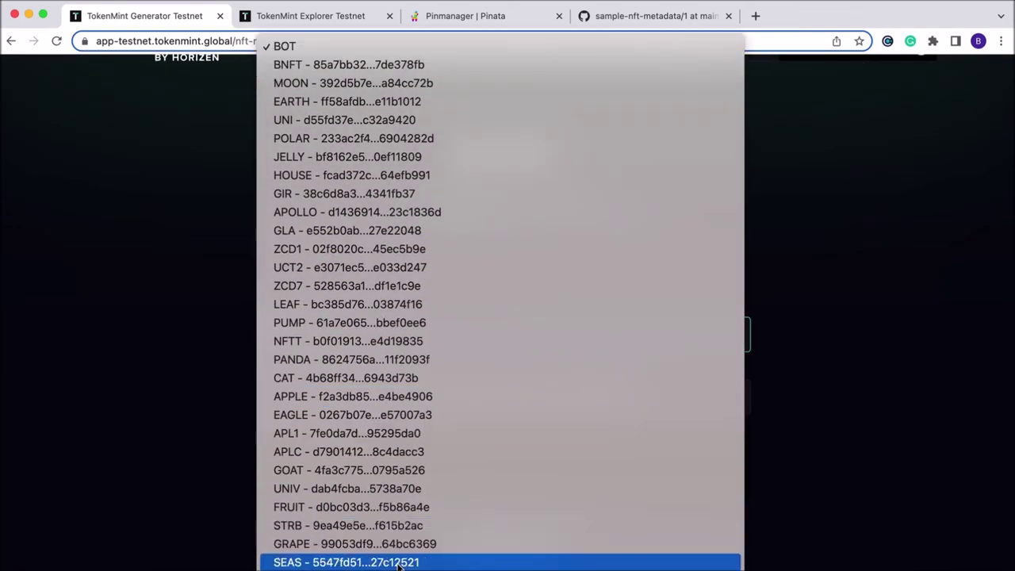
pyautogui.click(399, 563)
pyautogui.scroll(-1, 657, 409)
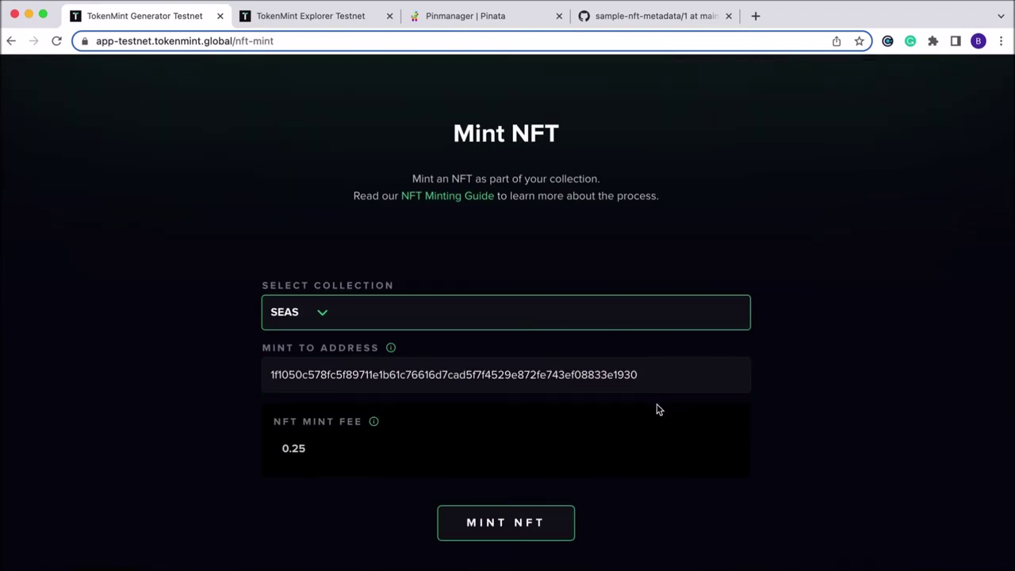
pyautogui.click(515, 520)
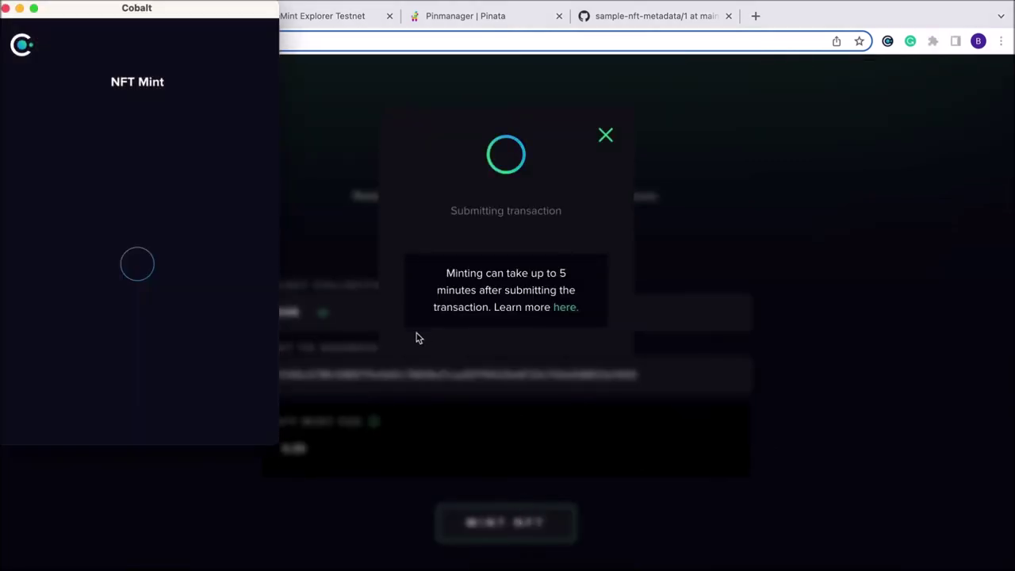
# Sign the mint for token ID 2 with the Cobalt wallet password
pyautogui.click(128, 334)
pyautogui.write('****************')
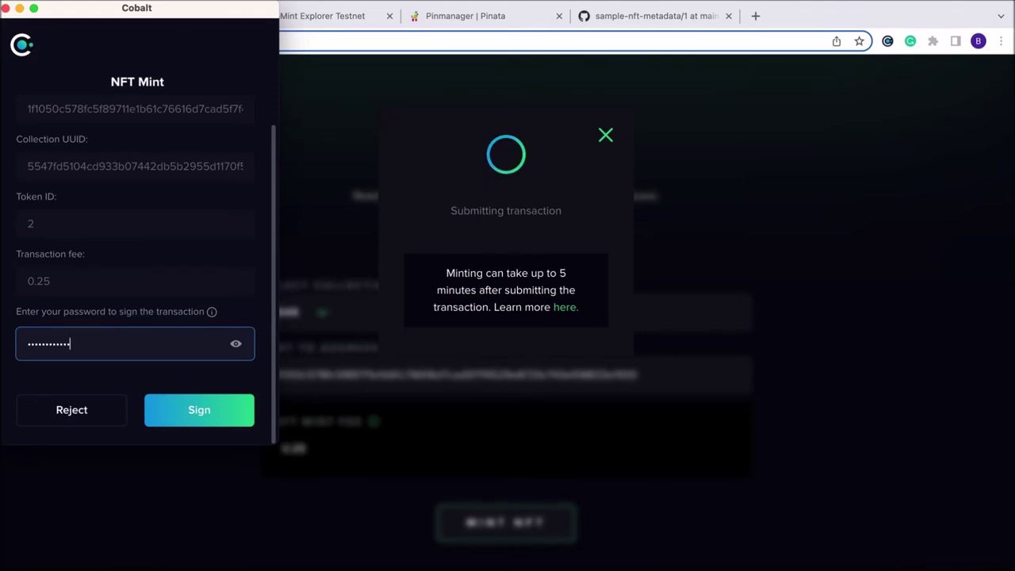
pyautogui.press('Return')
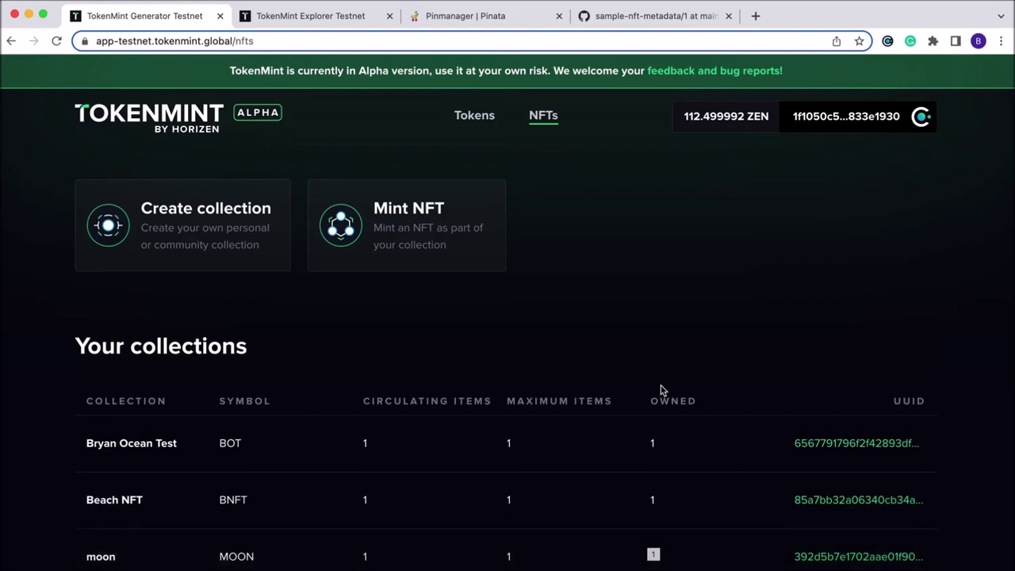
# Submit the third NFT mint with SEAS chosen as the collection
pyautogui.click(434, 236)
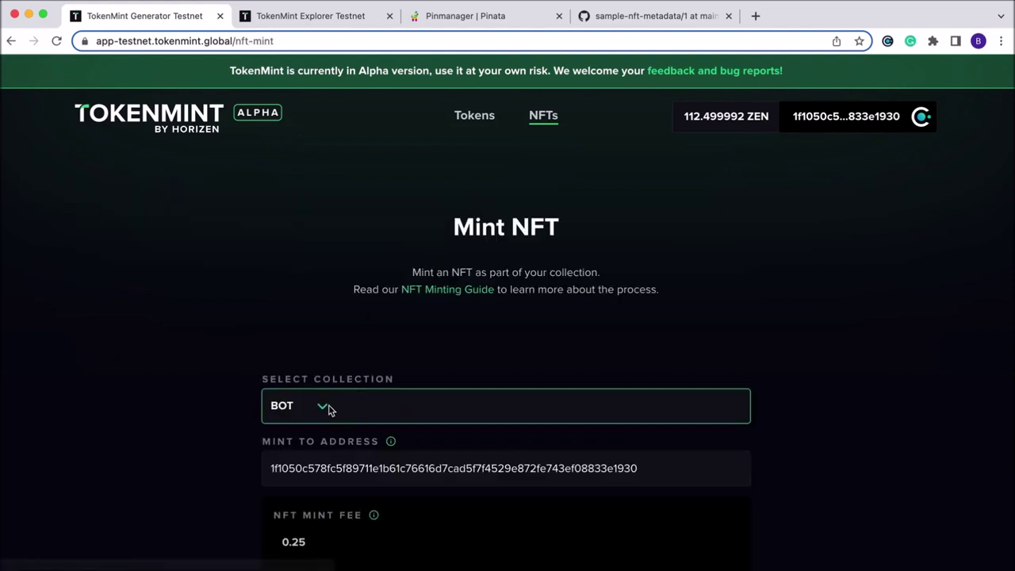
pyautogui.click(322, 414)
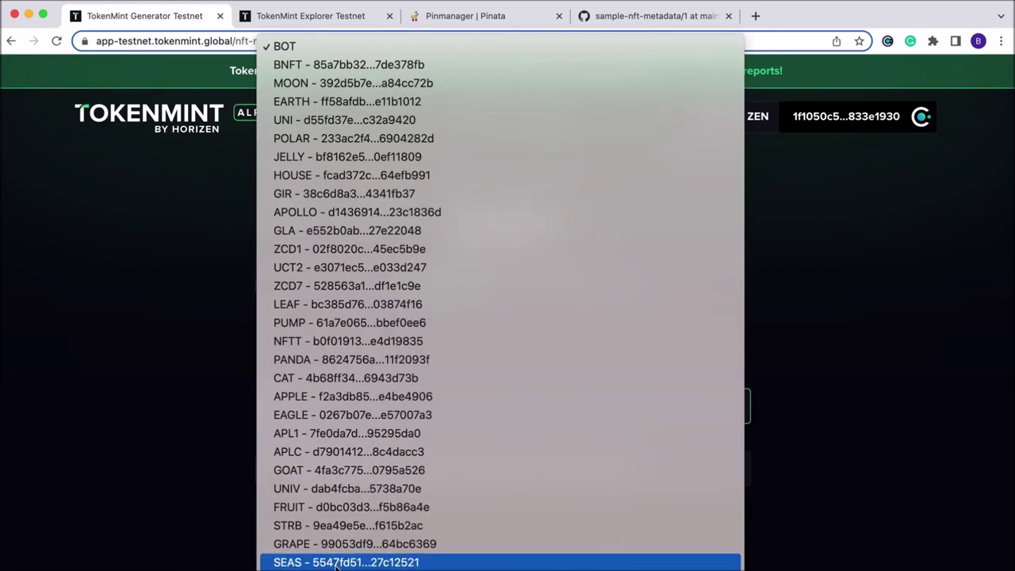
pyautogui.click(341, 560)
pyautogui.scroll(-3, 456, 397)
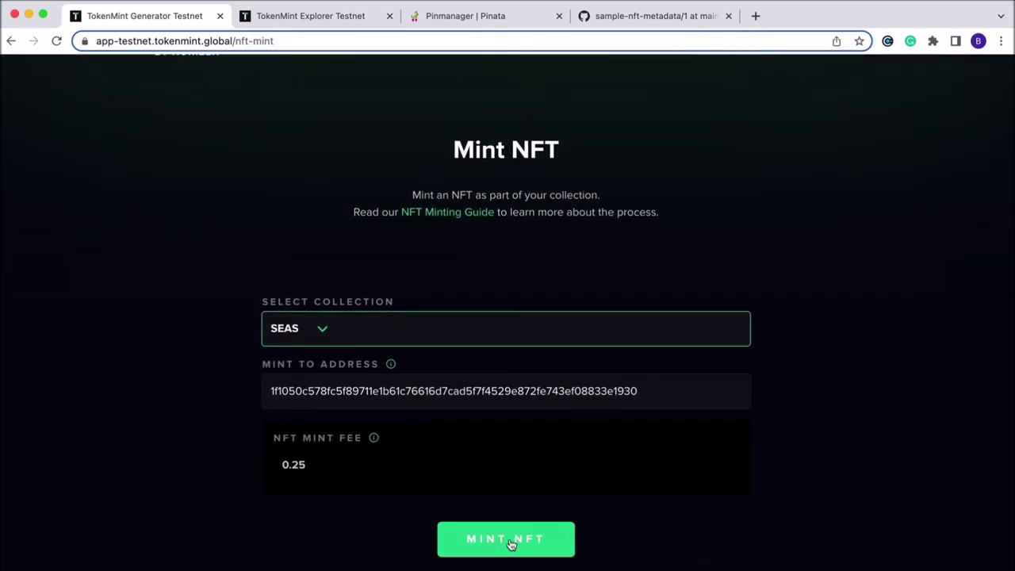
pyautogui.click(513, 542)
# Sign the token ID 3 mint transaction with the Cobalt wallet password
pyautogui.click(143, 378)
pyautogui.write('•••••••••••')
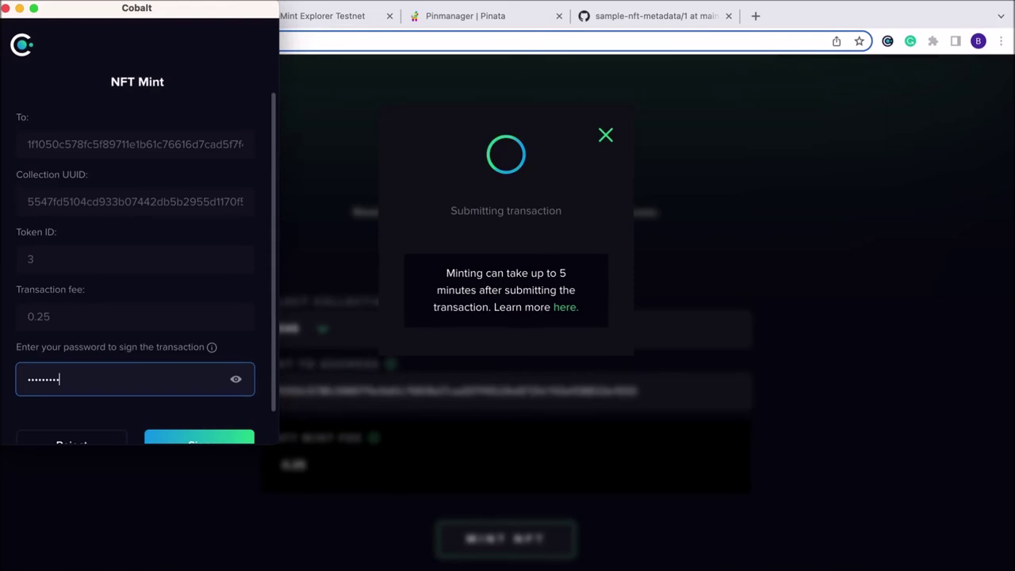
pyautogui.write('••••••')
pyautogui.press('Return')
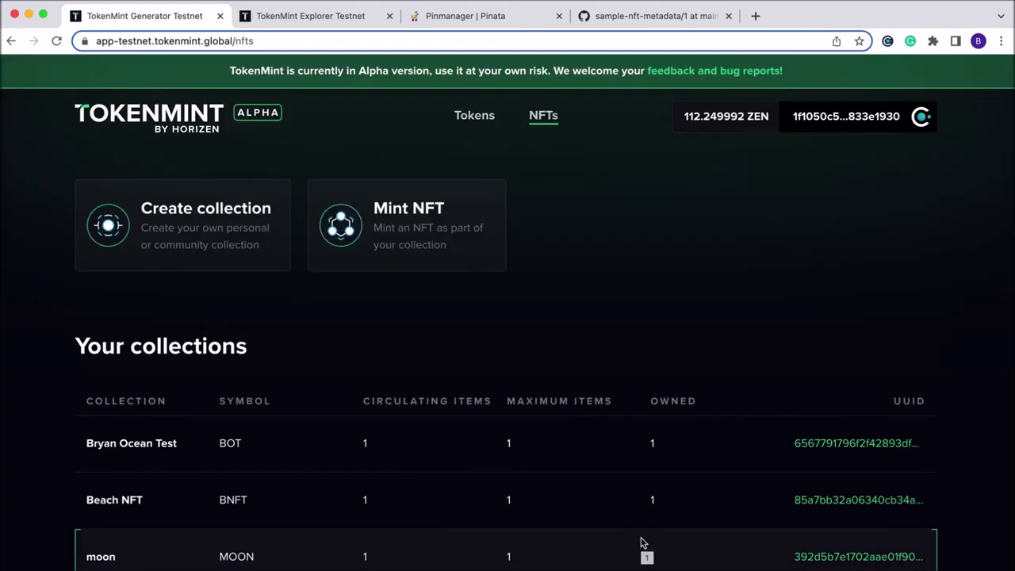
# Submit the fourth NFT mint into the SEAS collection
pyautogui.click(430, 234)
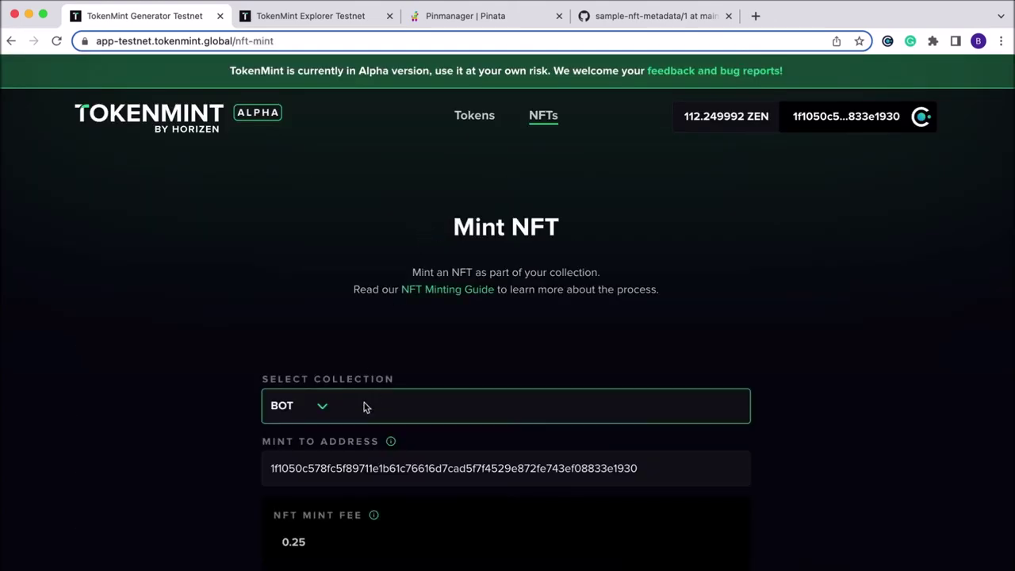
pyautogui.click(323, 413)
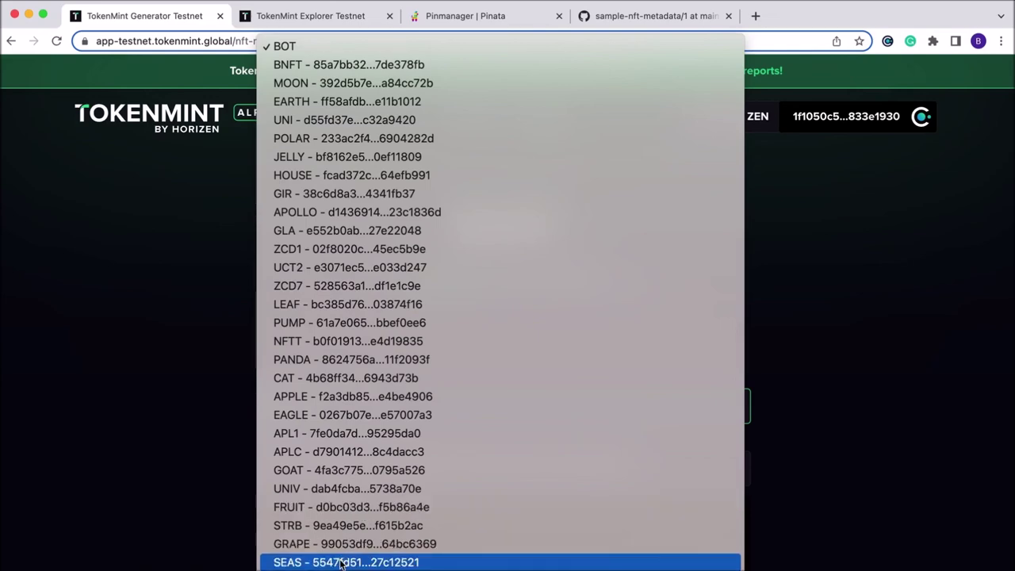
pyautogui.click(349, 563)
pyautogui.scroll(-2, 331, 553)
pyautogui.click(479, 553)
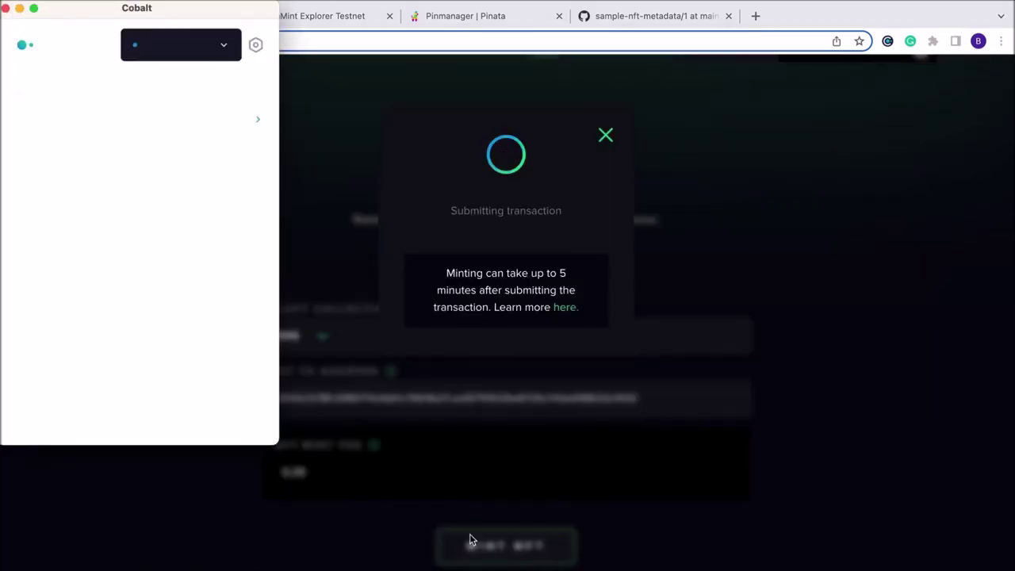
# Sign the fourth mint with the Cobalt password, bringing Season to 4 of 4
pyautogui.click(138, 376)
pyautogui.write('••••••••••')
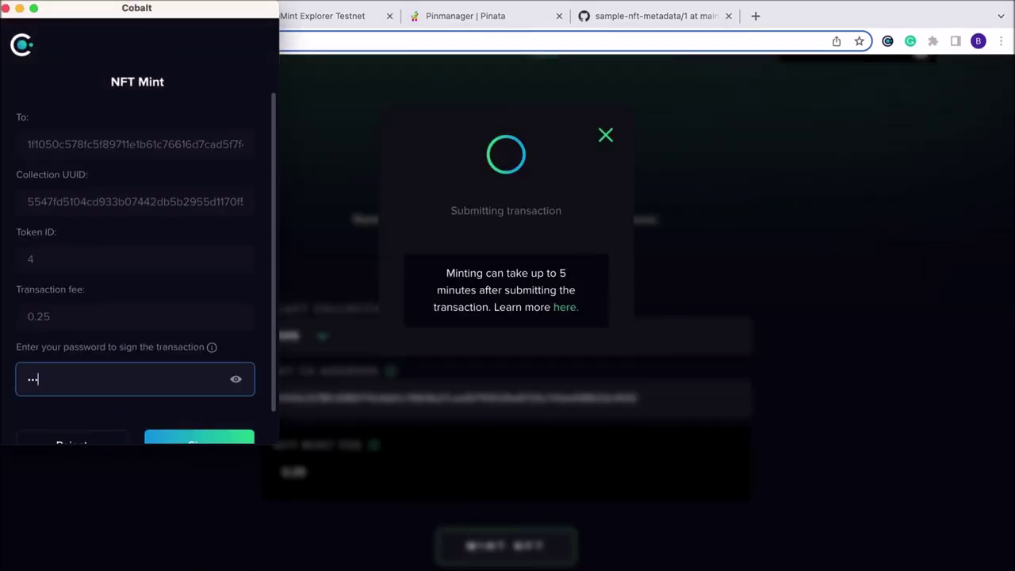
pyautogui.write('•••••••')
pyautogui.press('Return')
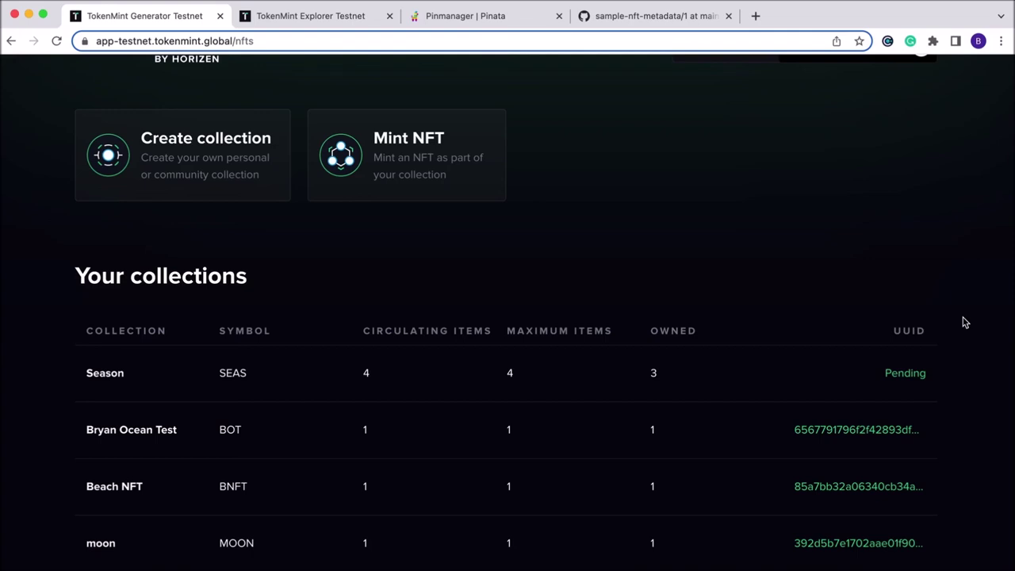
# Review the Explorer's Season page showing supply 4 and NFTs SEAS #1–#4
pyautogui.hotkey('ctrl', 'Tab')
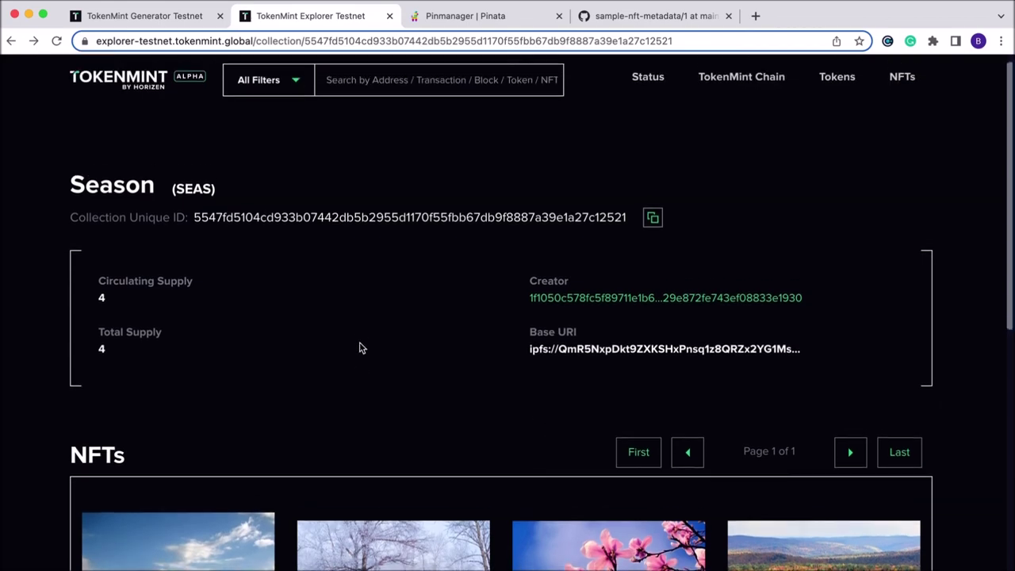
pyautogui.scroll(-4, 245, 247)
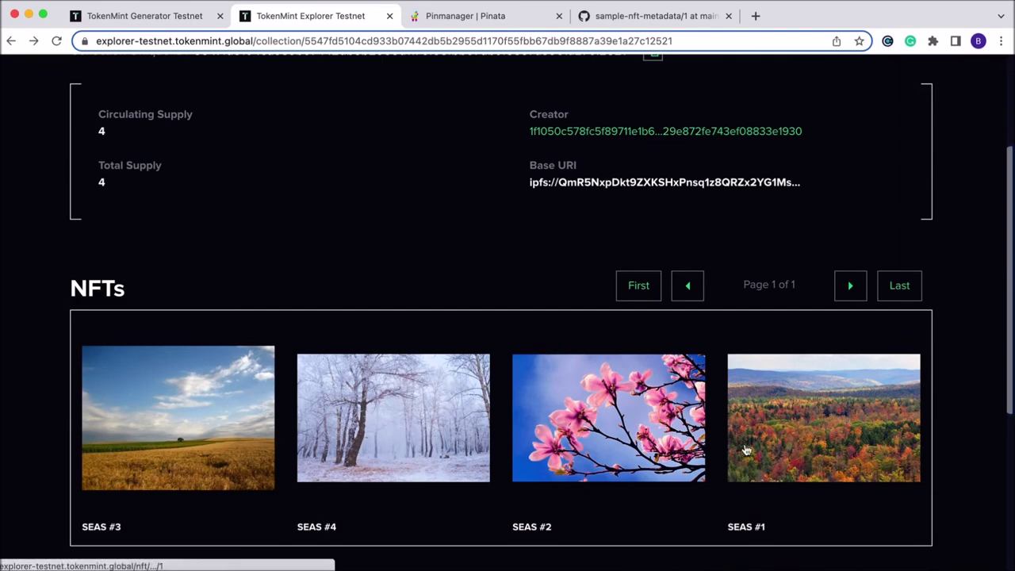
pyautogui.scroll(4, 479, 302)
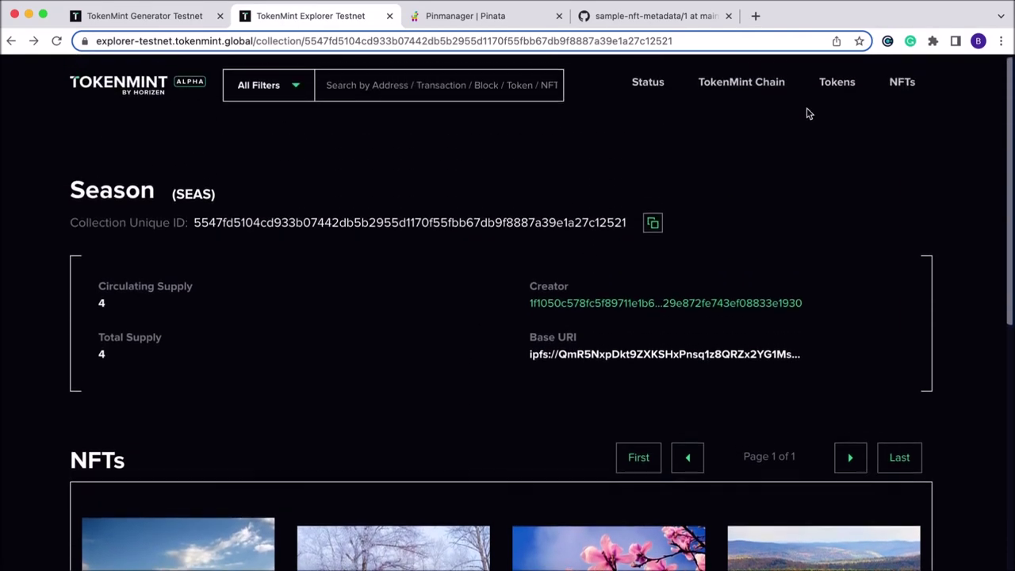
# In Cobalt, expand the Season collection under NFTs and view SEAS #3's details
pyautogui.click(887, 40)
pyautogui.click(798, 152)
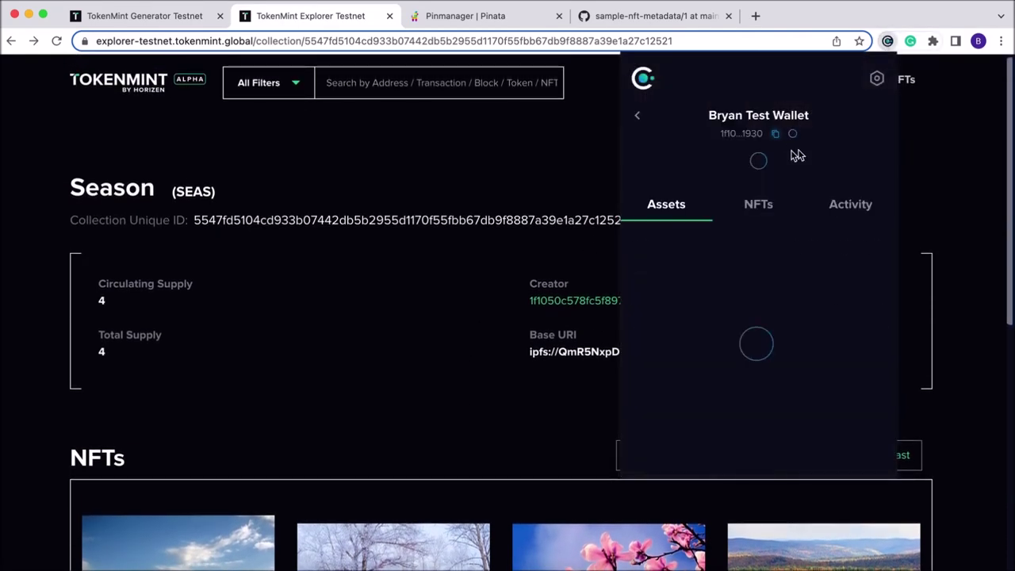
pyautogui.click(778, 212)
pyautogui.scroll(-5, 756, 306)
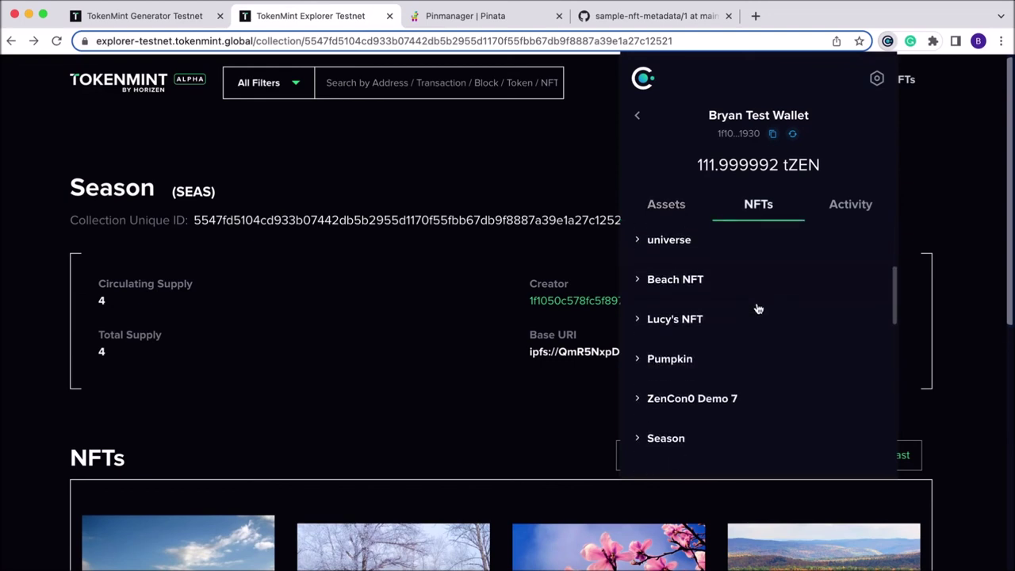
pyautogui.click(682, 388)
pyautogui.scroll(-4, 731, 357)
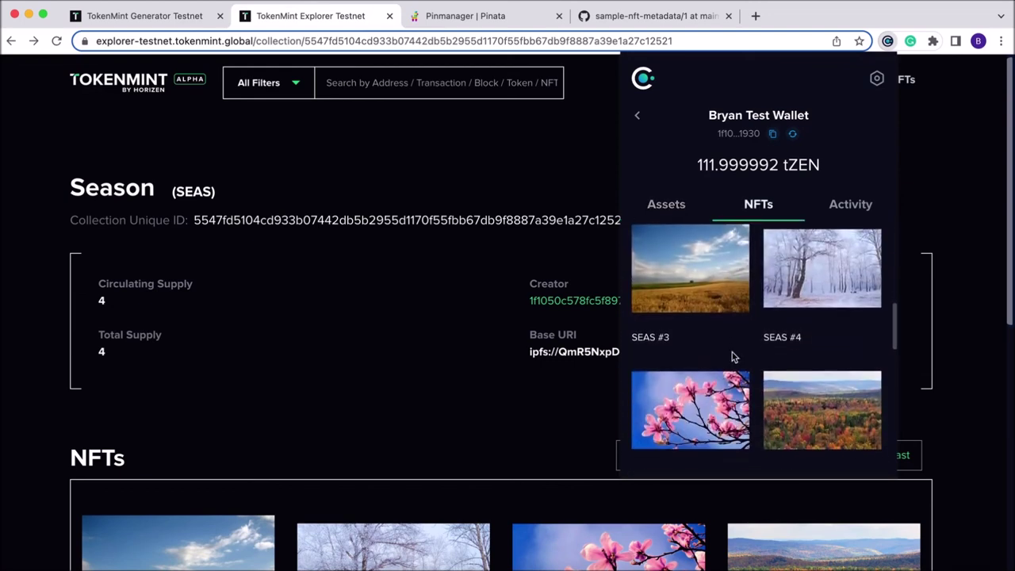
pyautogui.scroll(1, 733, 349)
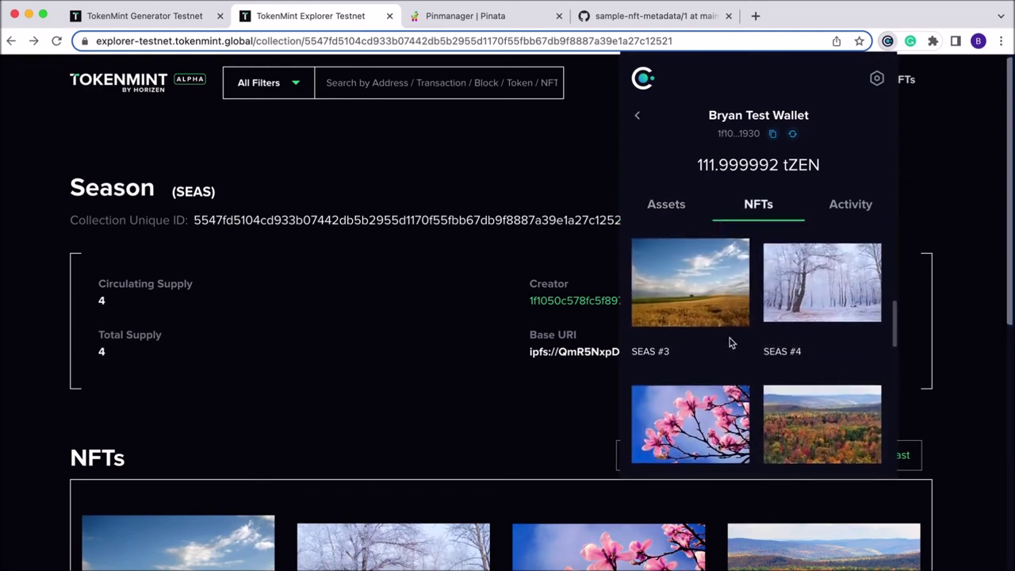
pyautogui.click(696, 297)
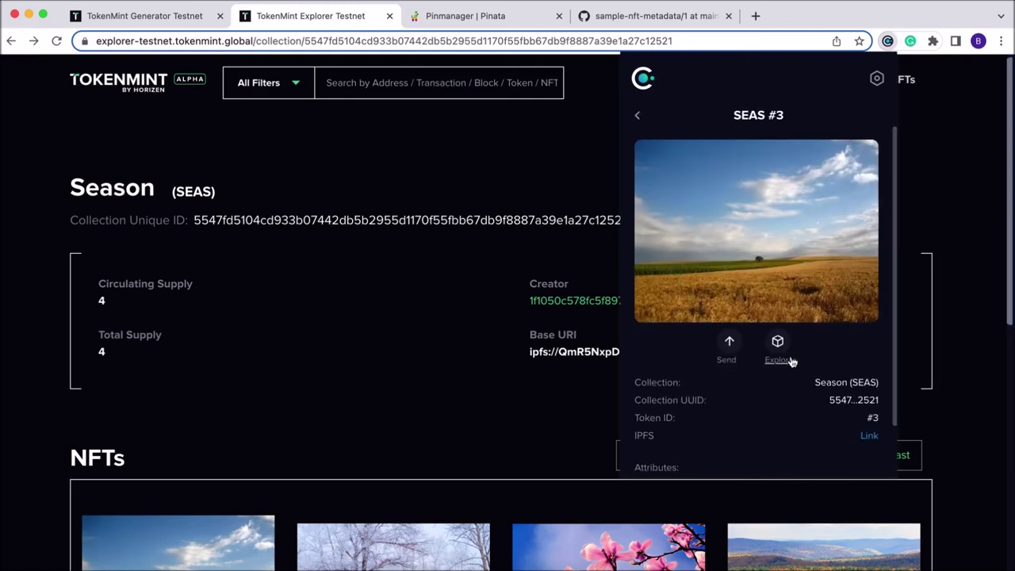
pyautogui.scroll(-1, 779, 359)
pyautogui.scroll(-1, 658, 433)
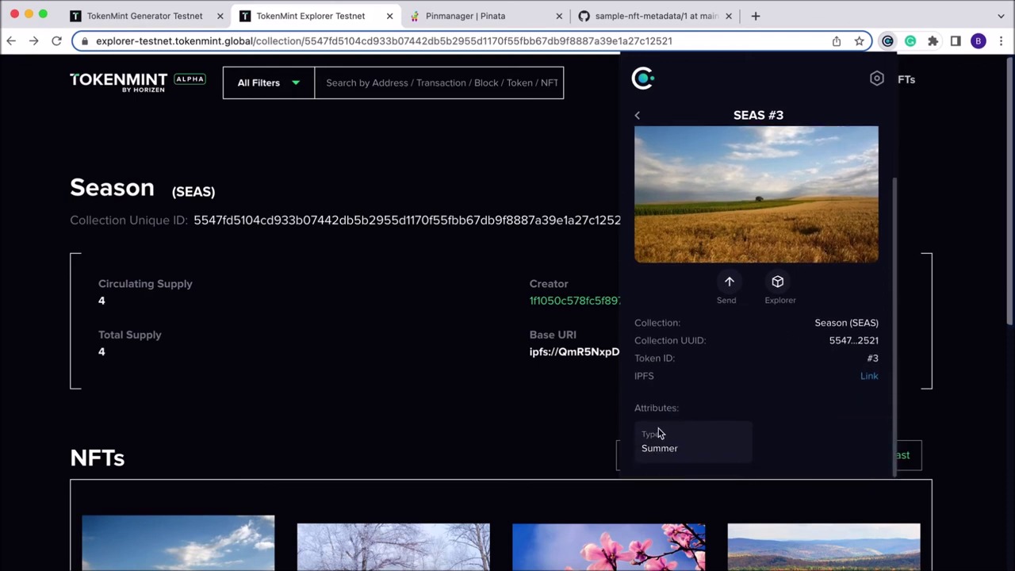
pyautogui.scroll(2, 665, 238)
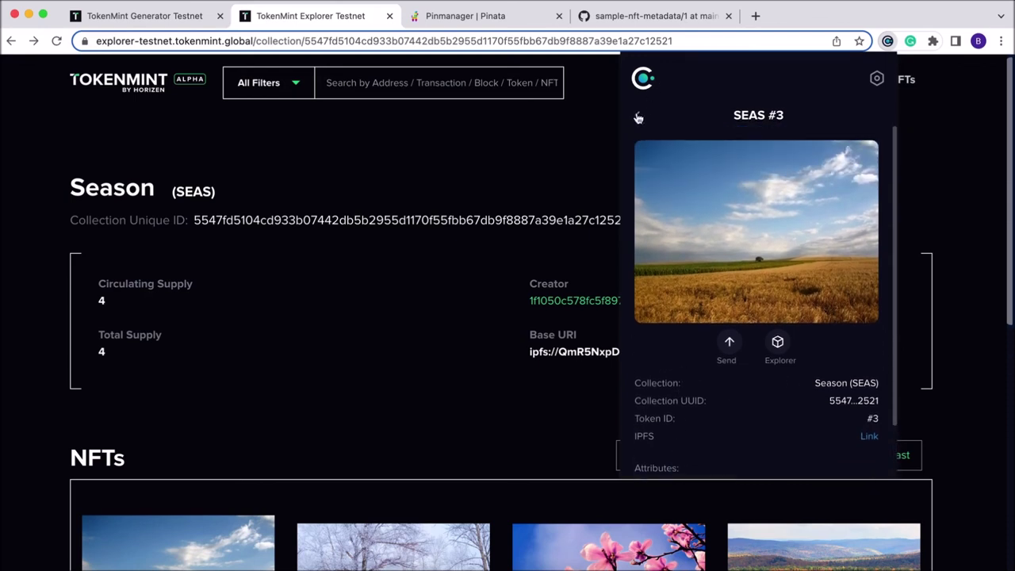
# Return to the Season NFT list and view SEAS #4's details
pyautogui.click(638, 118)
pyautogui.click(755, 208)
pyautogui.scroll(-4, 756, 316)
pyautogui.scroll(-3, 732, 342)
pyautogui.click(665, 397)
pyautogui.scroll(-3, 700, 372)
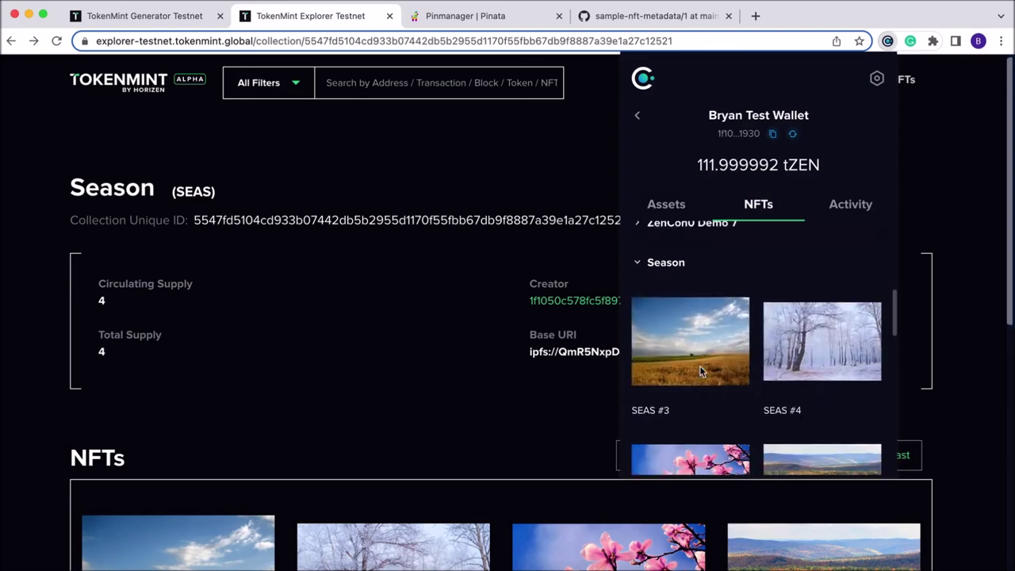
pyautogui.click(814, 352)
pyautogui.scroll(-1, 664, 437)
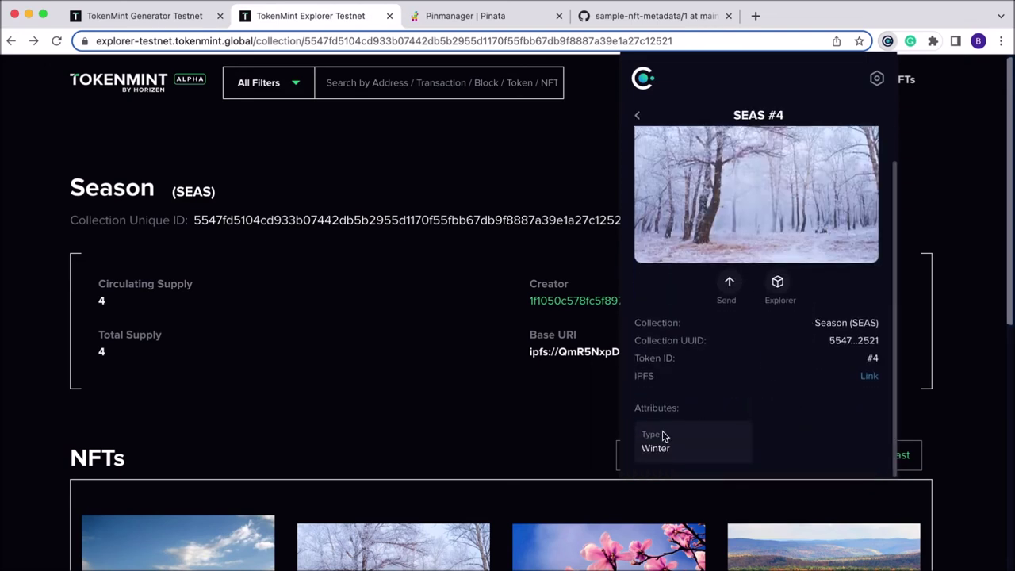
# Return to the Season NFT list and view SEAS #2's details
pyautogui.click(638, 116)
pyautogui.click(746, 203)
pyautogui.scroll(-5, 728, 340)
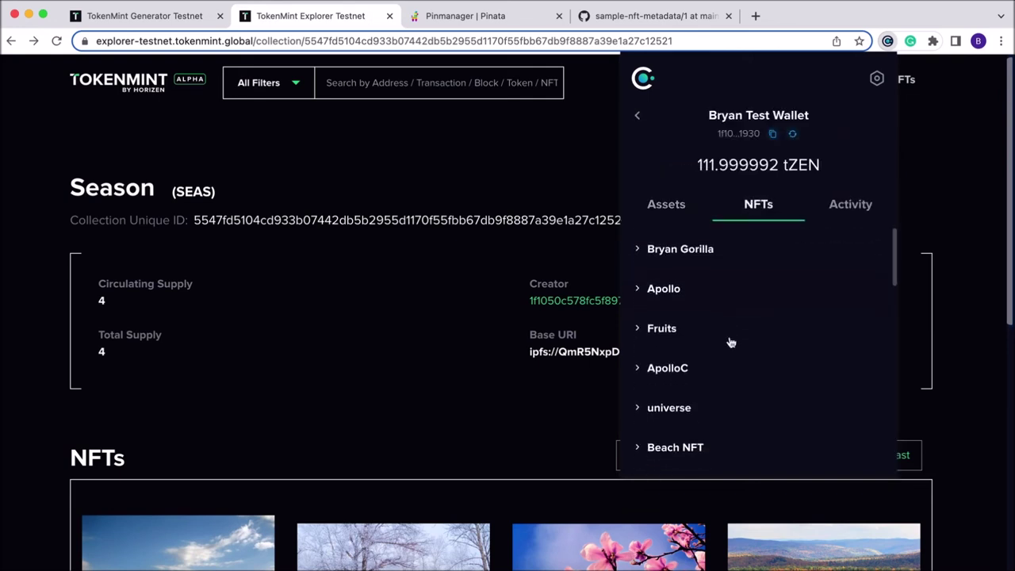
pyautogui.scroll(-2, 713, 349)
pyautogui.click(671, 368)
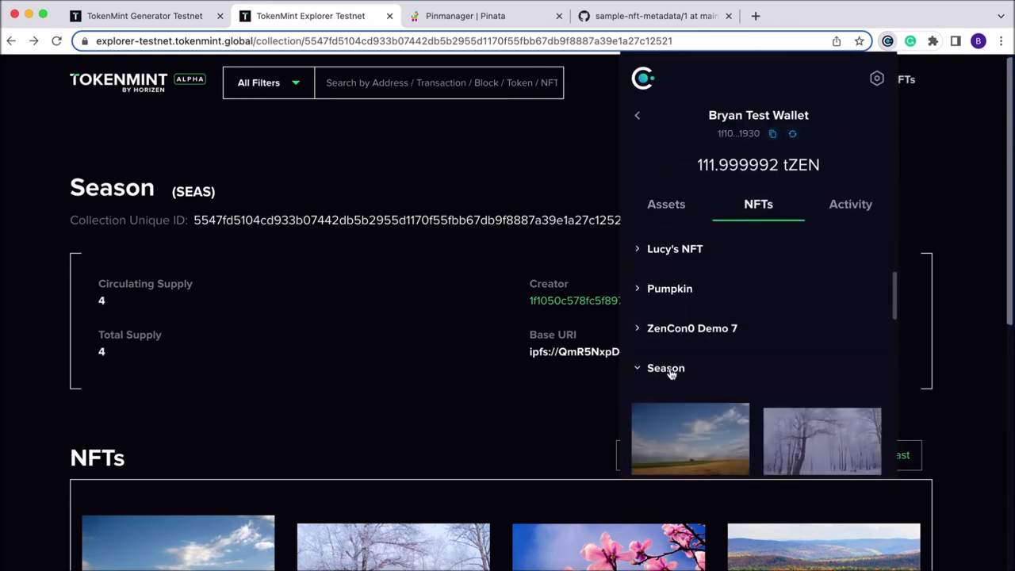
pyautogui.scroll(-5, 698, 374)
pyautogui.click(714, 383)
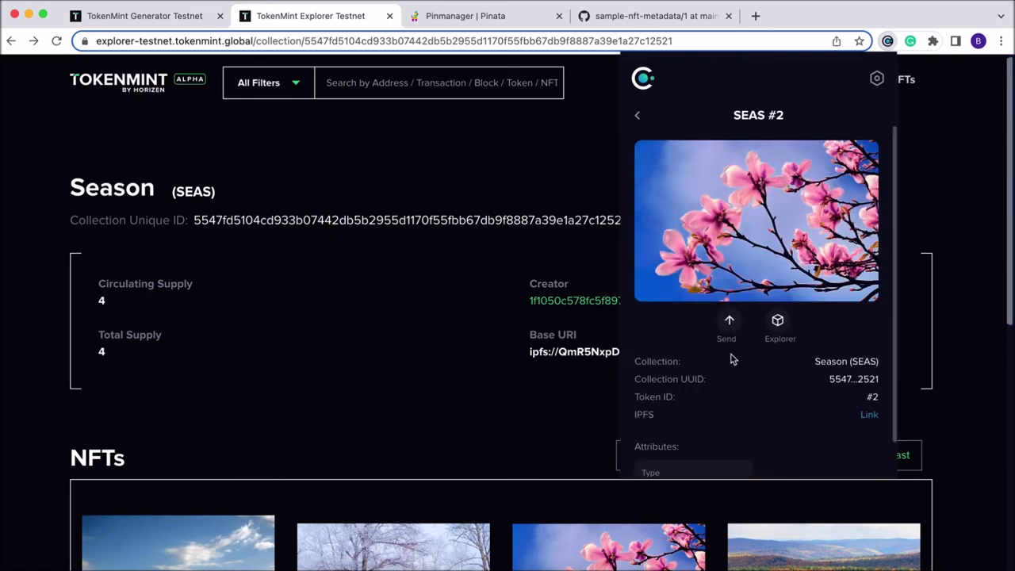
pyautogui.scroll(-1, 735, 358)
pyautogui.scroll(1, 733, 360)
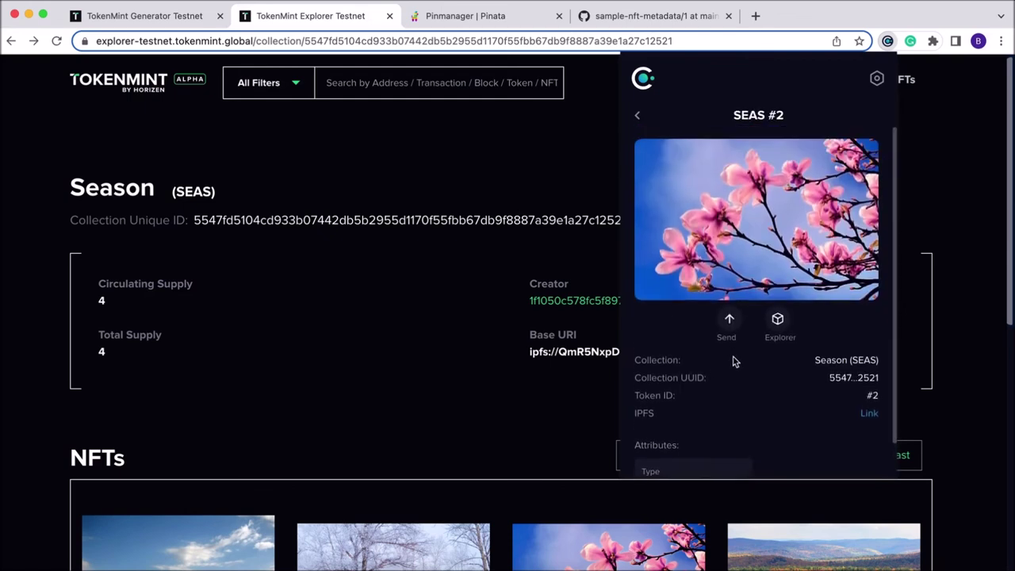
# Return to the Season NFT list and open SEAS #1's details
pyautogui.click(639, 118)
pyautogui.click(756, 204)
pyautogui.scroll(-3, 766, 310)
pyautogui.scroll(-5, 763, 309)
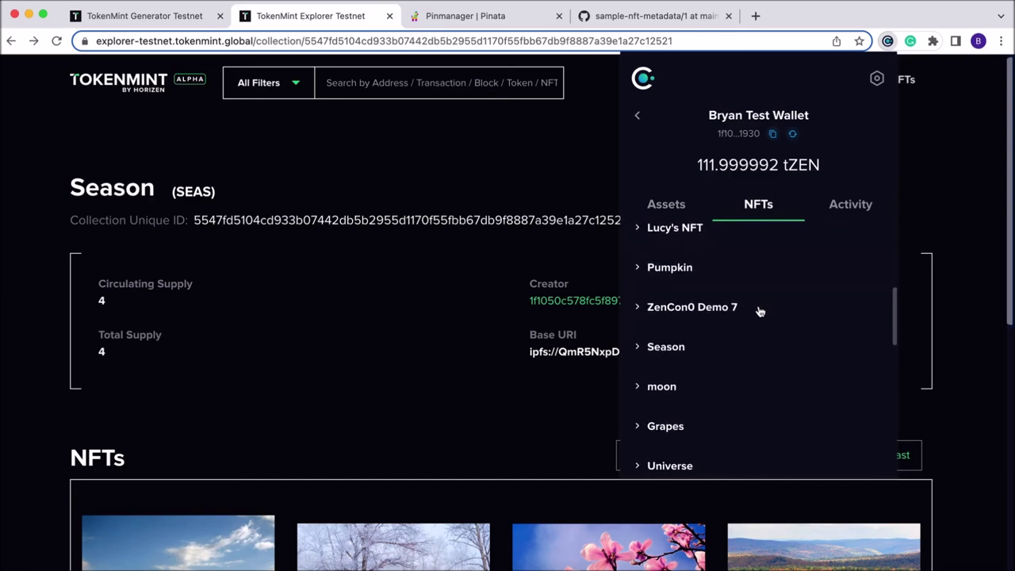
pyautogui.click(666, 321)
pyautogui.scroll(-4, 761, 349)
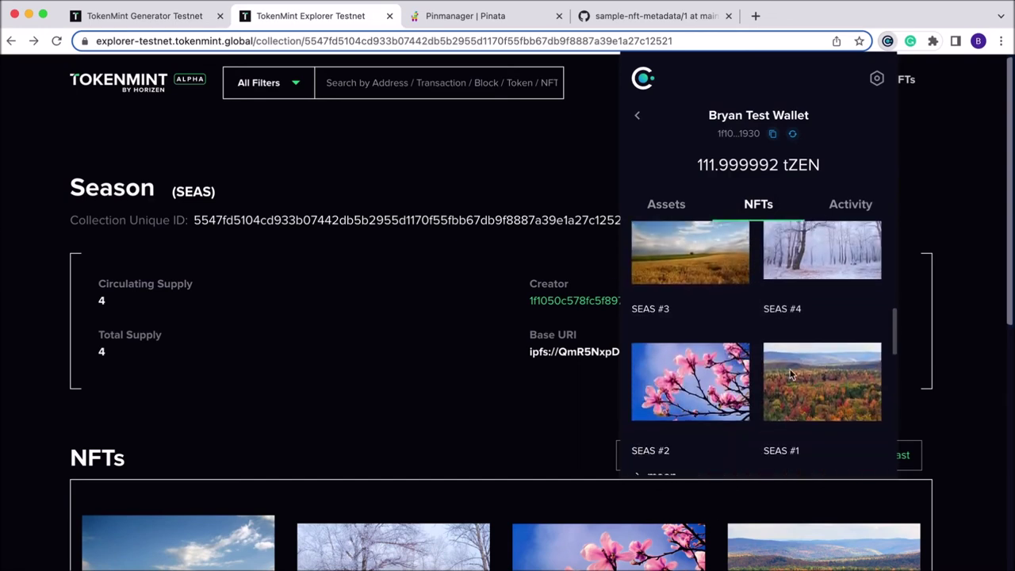
pyautogui.click(805, 381)
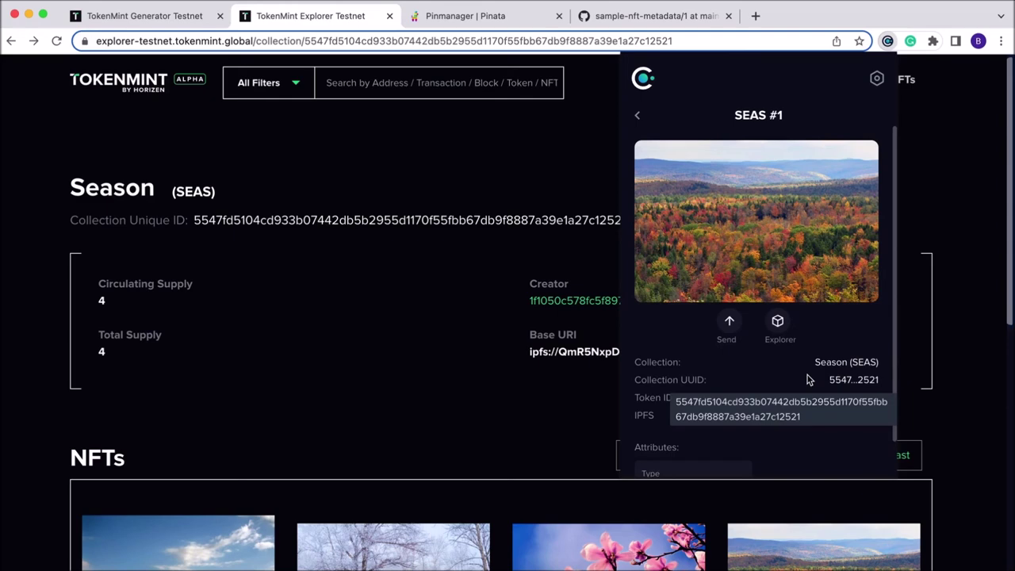